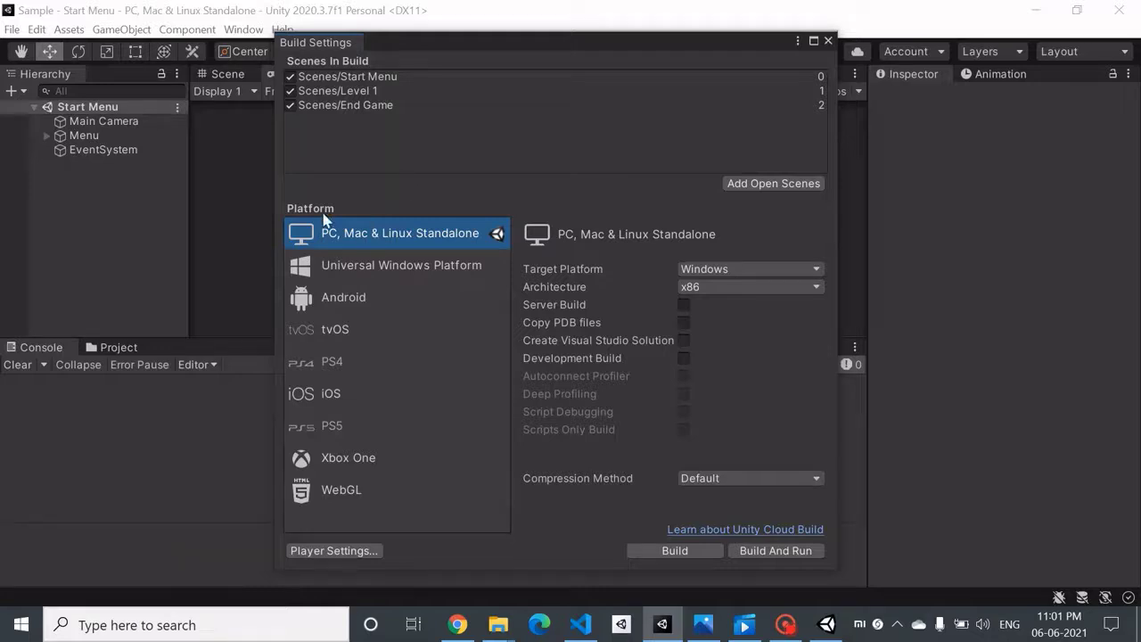
# Review the build settings of several platforms, including Universal Windows Platform, iOS and Android, and return to PC, Mac & Linux Standalone.
pyautogui.click(373, 269)
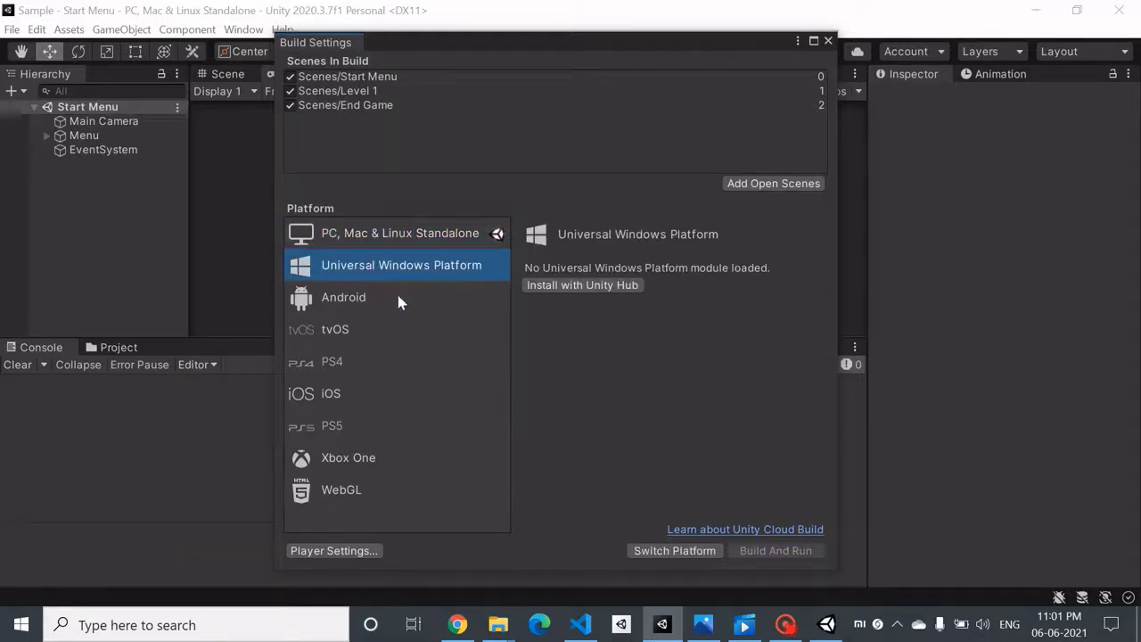
pyautogui.click(397, 297)
pyautogui.click(416, 361)
pyautogui.click(416, 401)
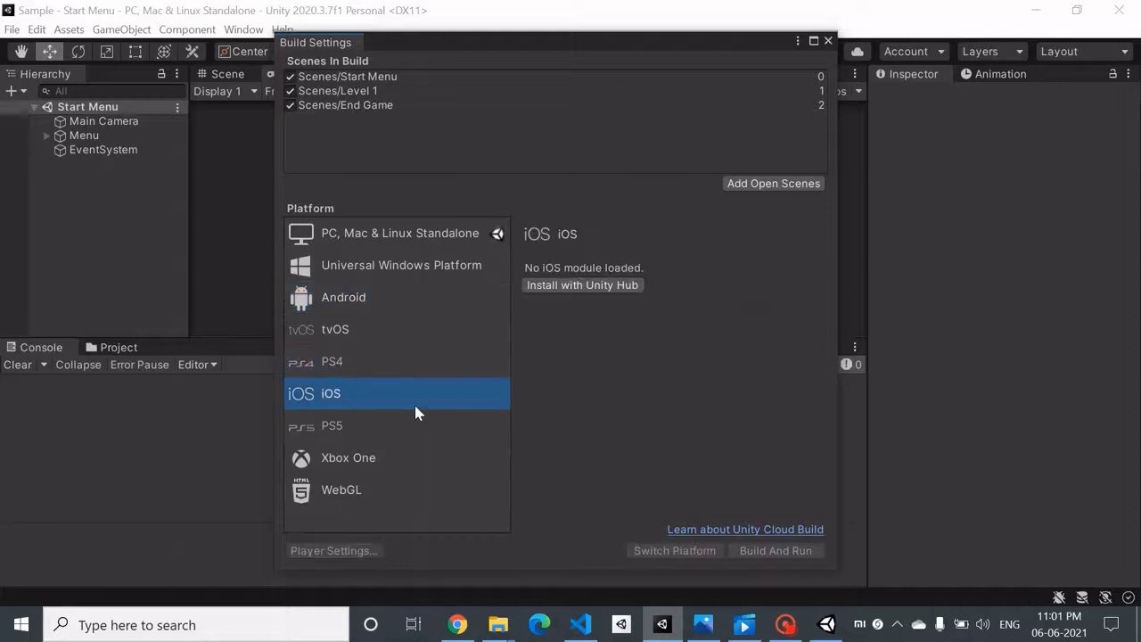
pyautogui.click(415, 427)
pyautogui.click(382, 293)
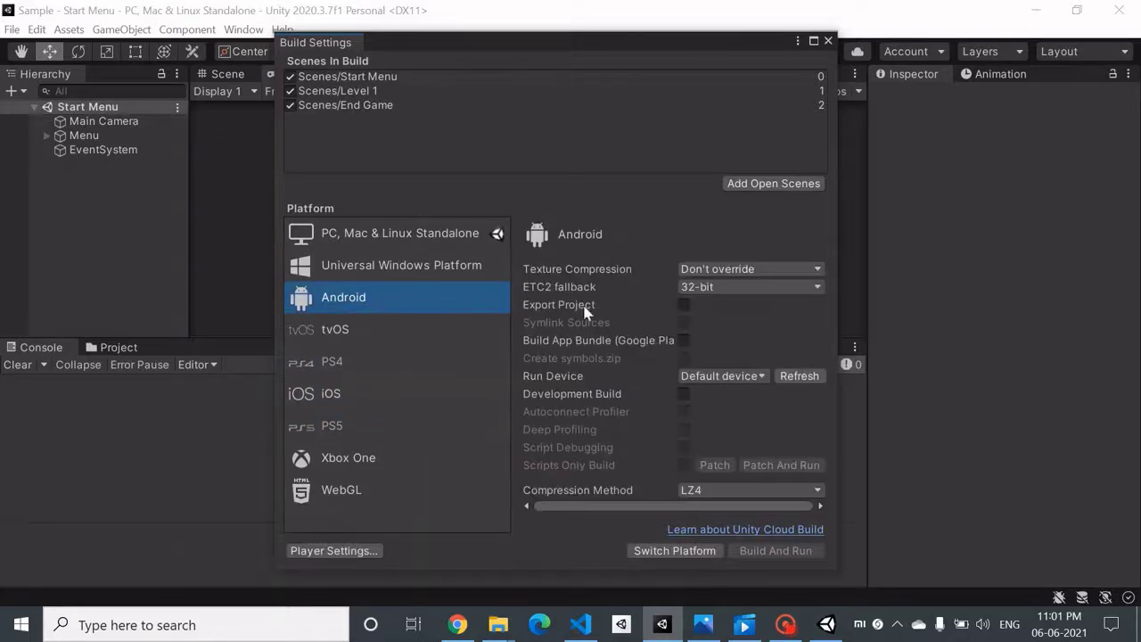
pyautogui.click(346, 241)
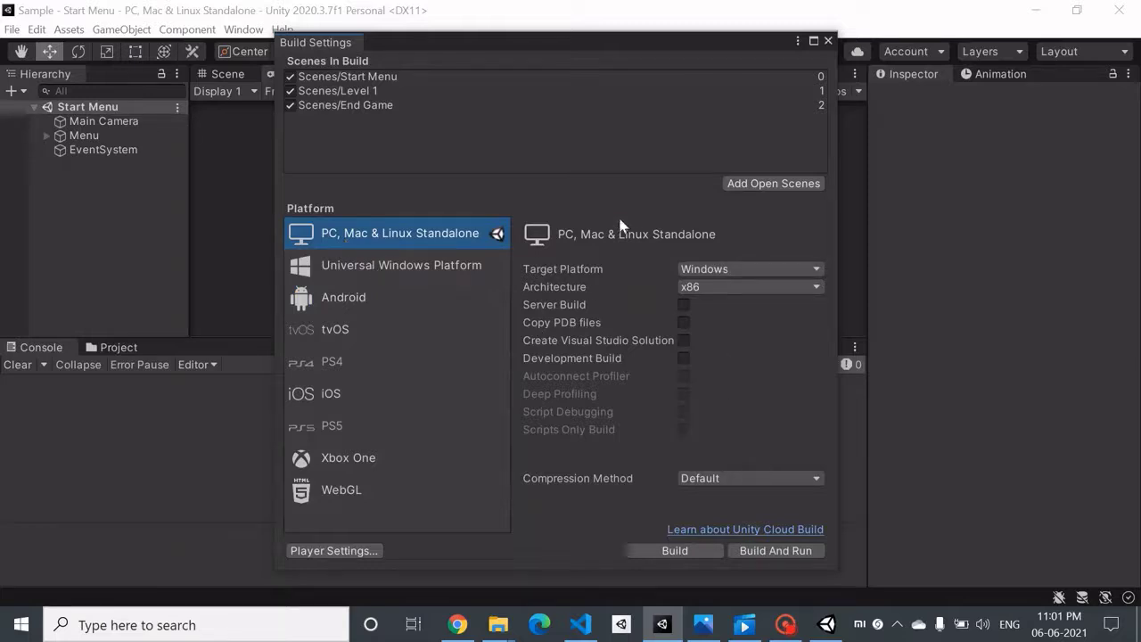
# Check the available architectures for the Windows standalone build and close the build settings.
pyautogui.click(755, 286)
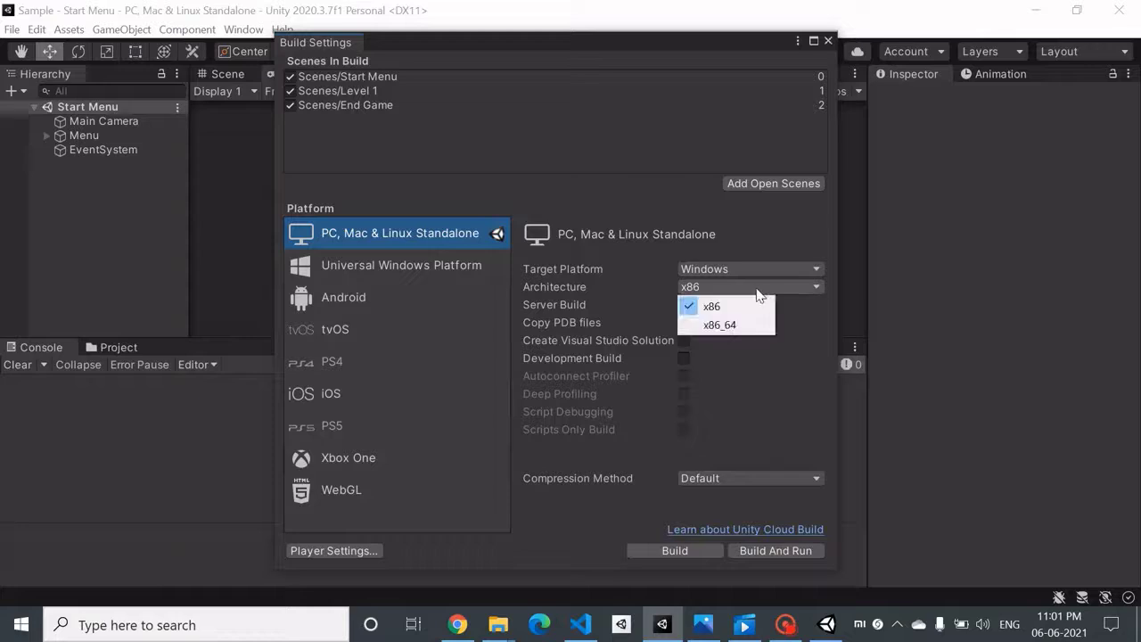
pyautogui.click(645, 288)
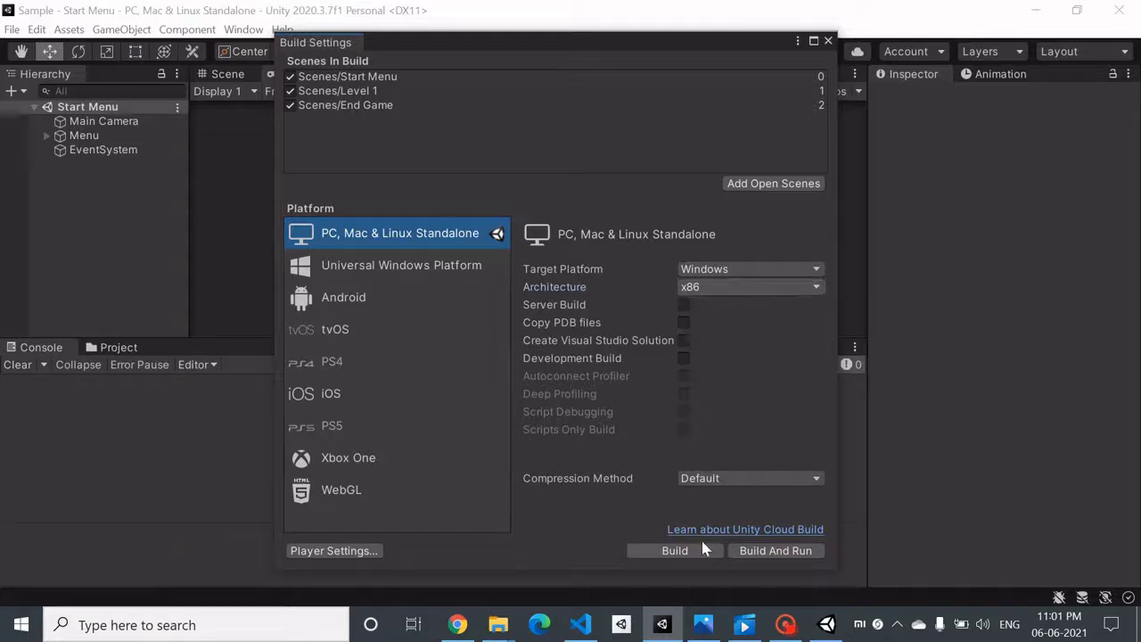
pyautogui.click(829, 40)
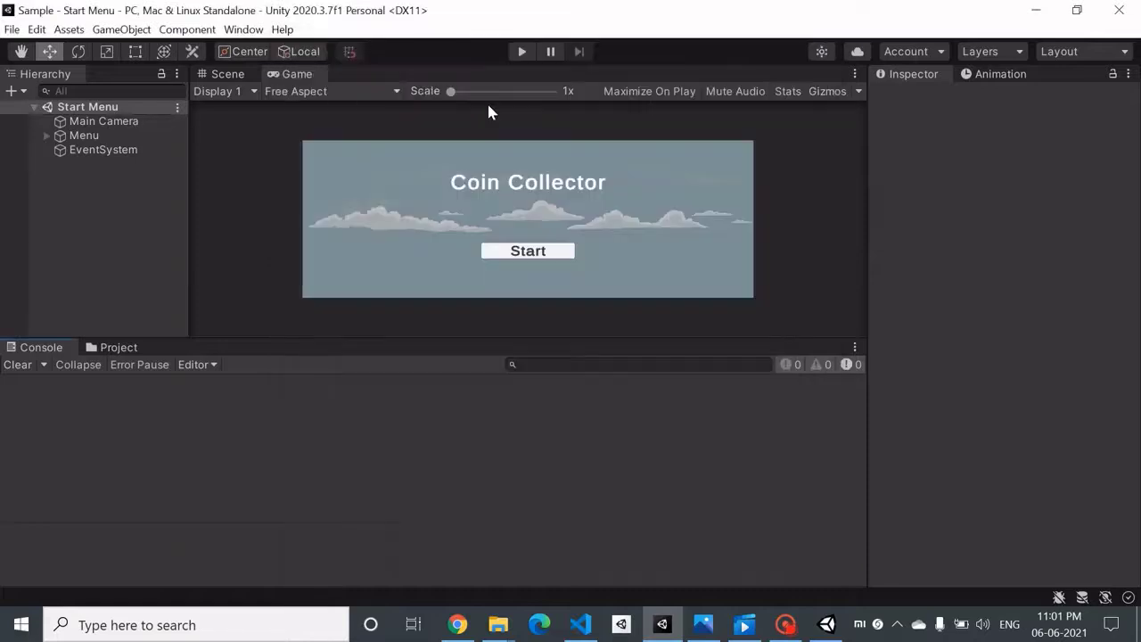
# Preview the start menu in the Game view at 16:9 and 16:10 aspect ratios.
pyautogui.click(336, 96)
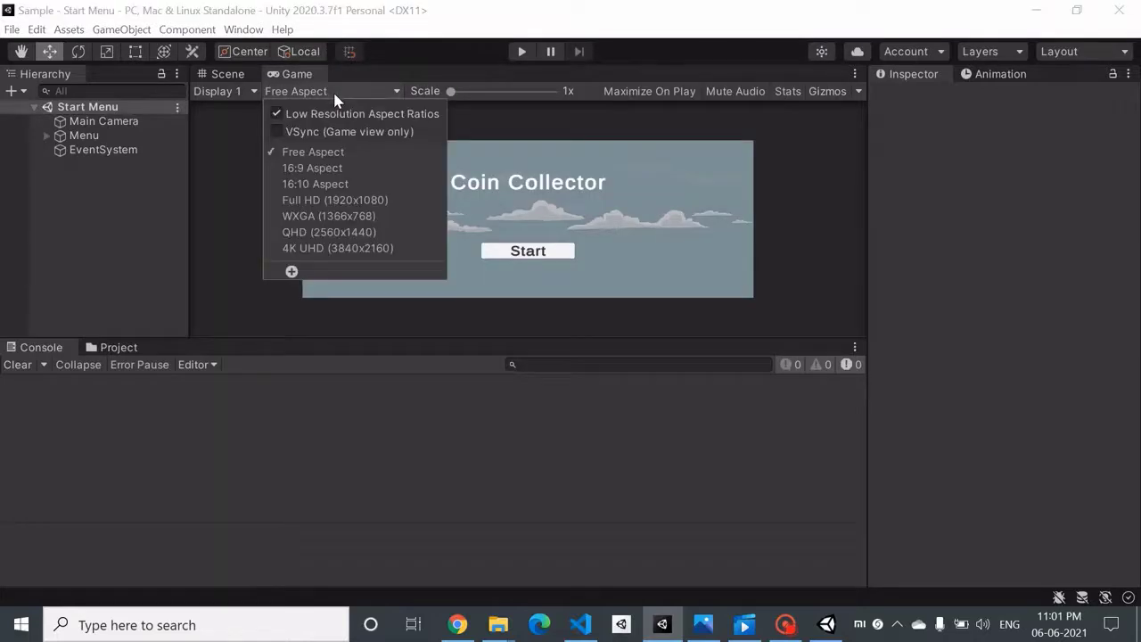
pyautogui.click(326, 171)
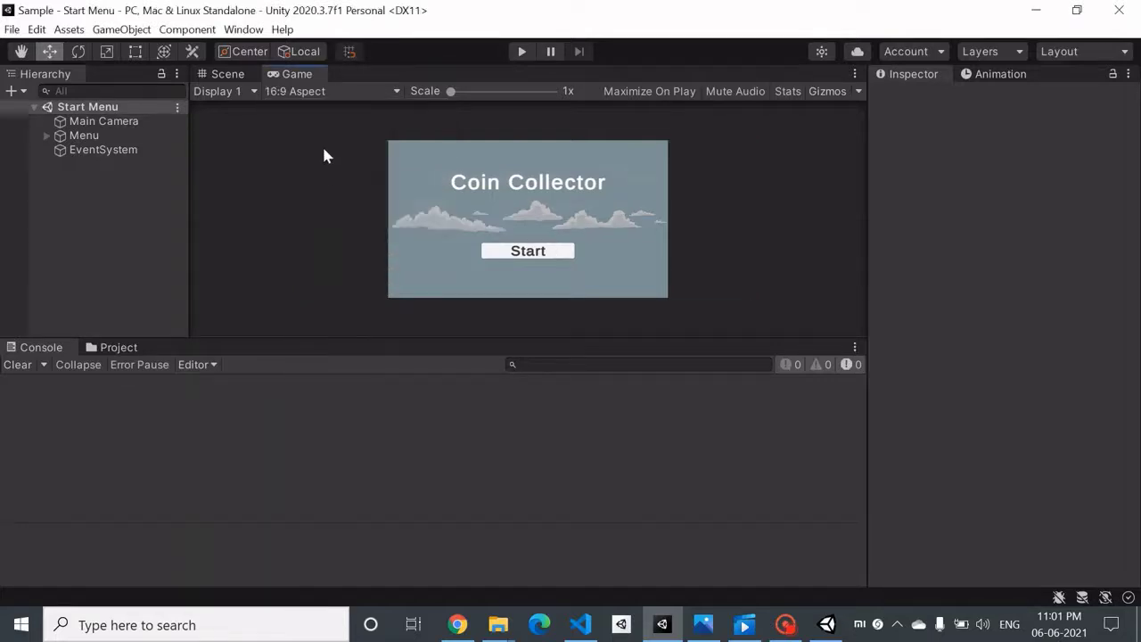
pyautogui.click(303, 91)
pyautogui.click(336, 183)
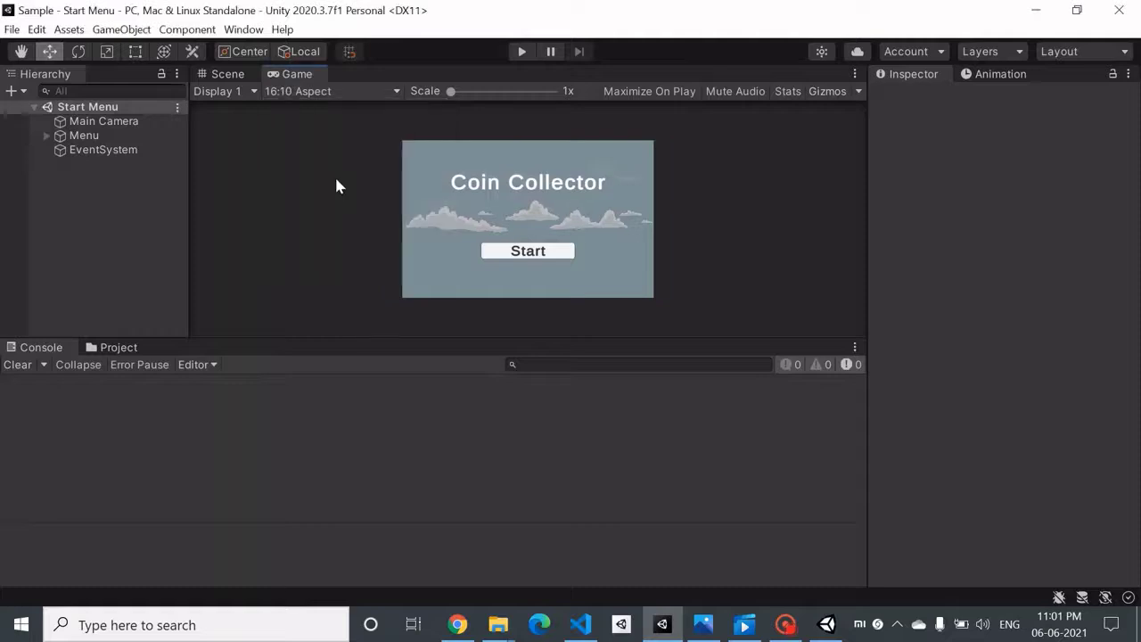
# Set the Game view resolution to Full HD (1920x1080) and look closer at the start menu.
pyautogui.click(366, 90)
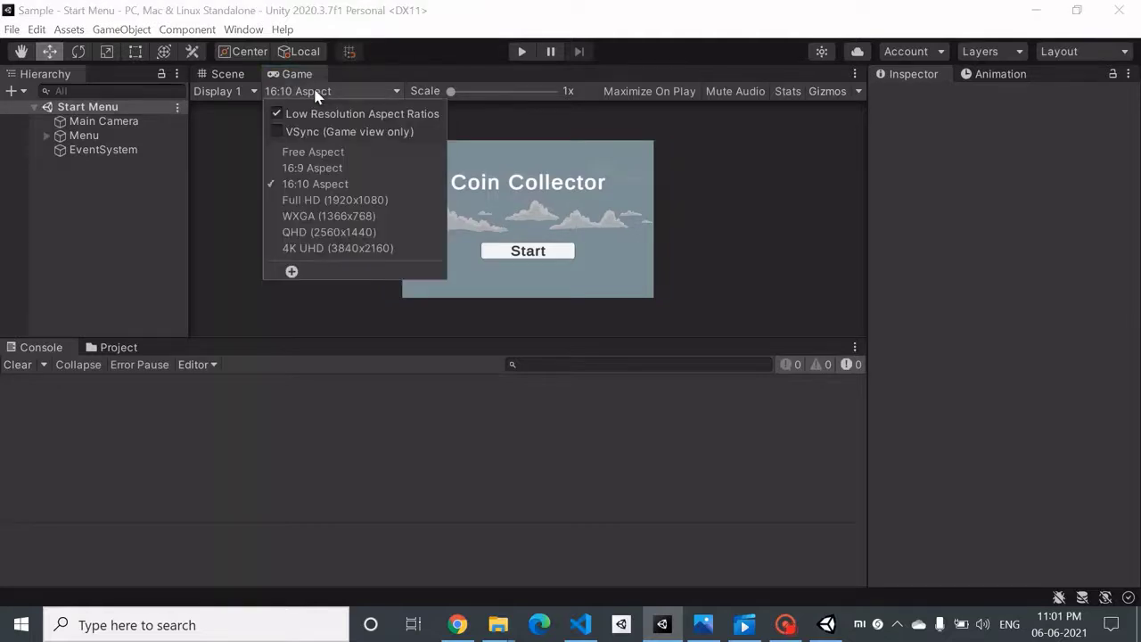
pyautogui.click(343, 201)
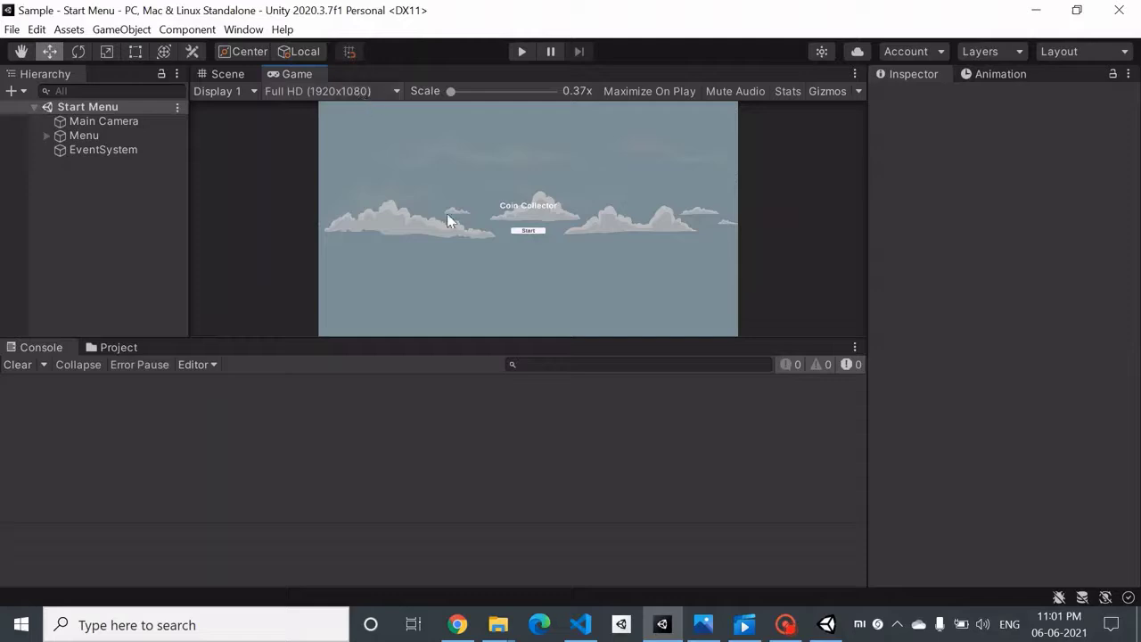
pyautogui.scroll(1, 447, 213)
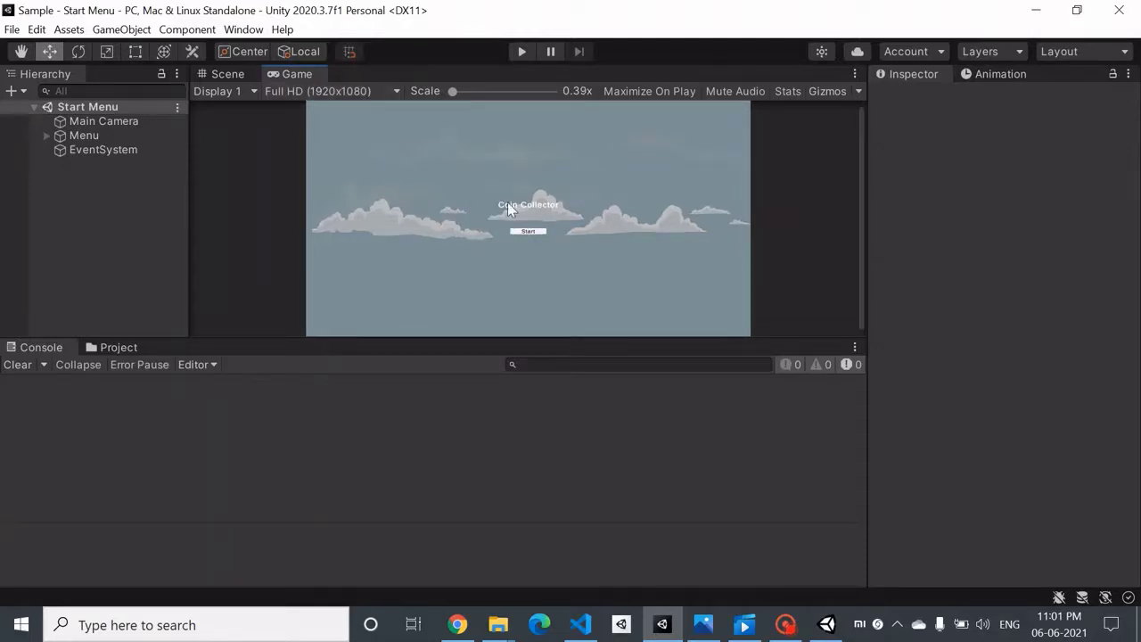
# Expand the Menu canvas, inspect it and its Panel, and frame the whole canvas in the Scene view.
pyautogui.click(46, 135)
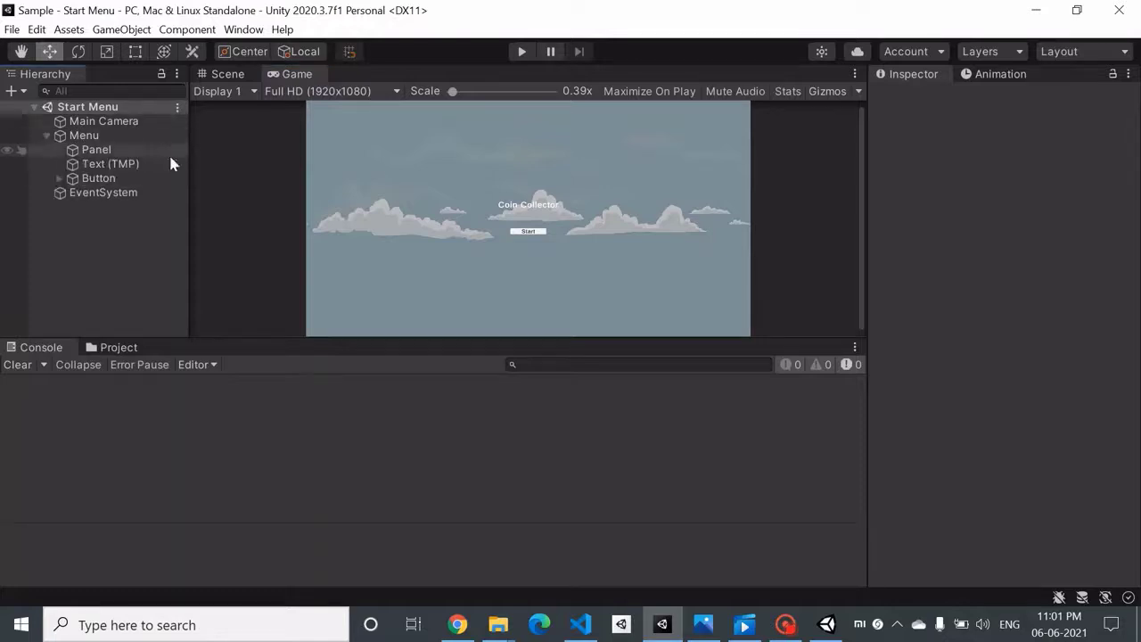
pyautogui.click(210, 77)
pyautogui.scroll(-3, 504, 191)
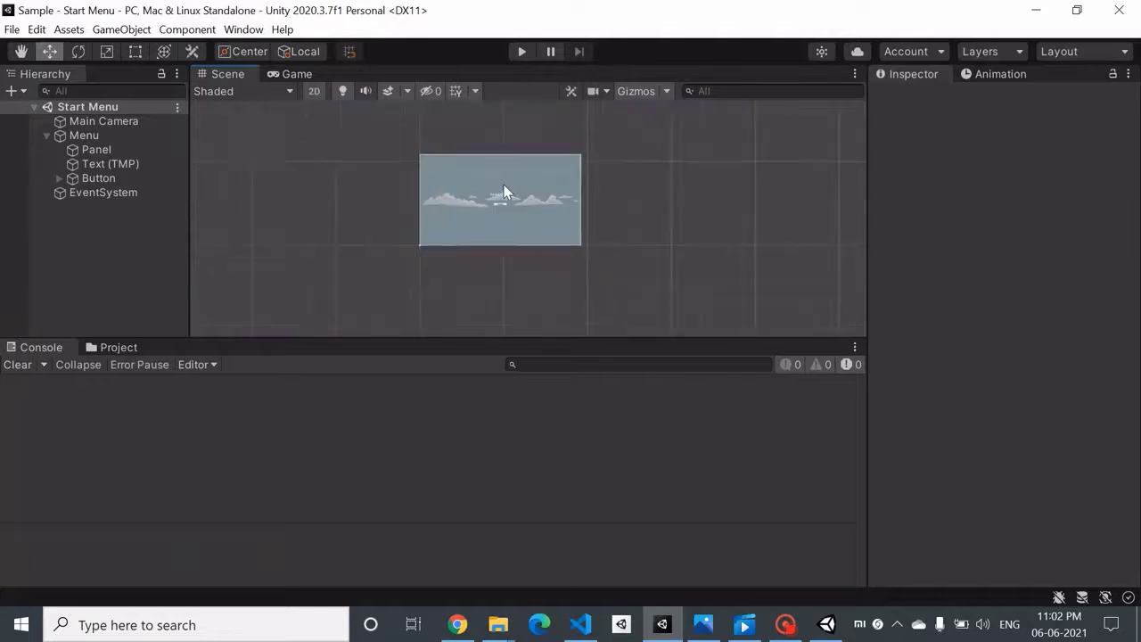
pyautogui.scroll(4, 505, 191)
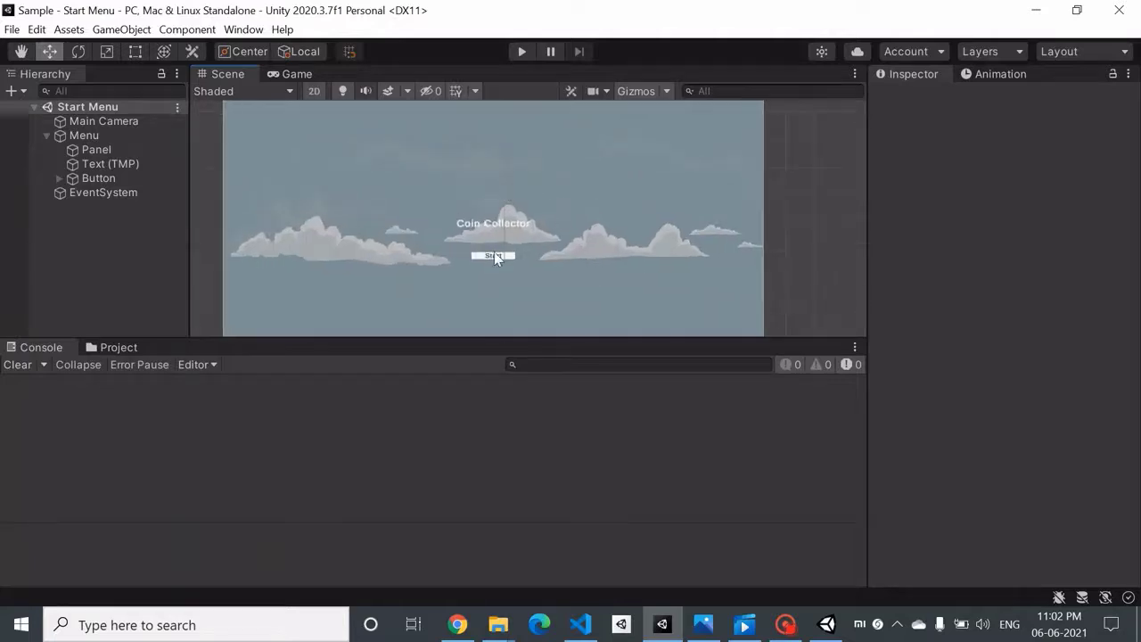
pyautogui.click(85, 135)
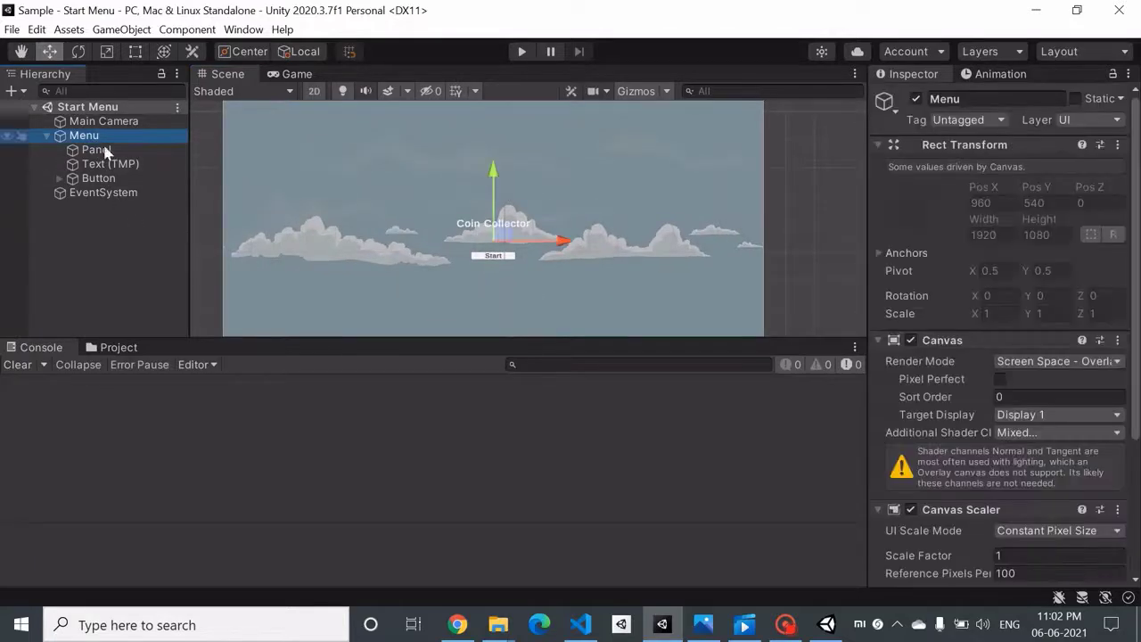
pyautogui.click(107, 150)
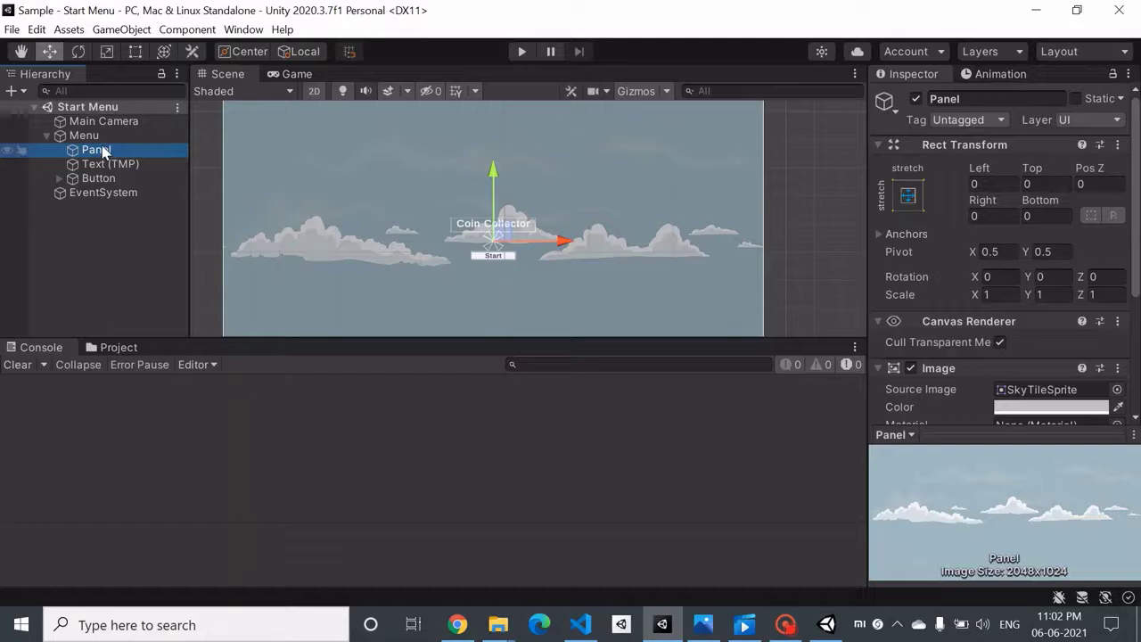
pyautogui.doubleClick(91, 137)
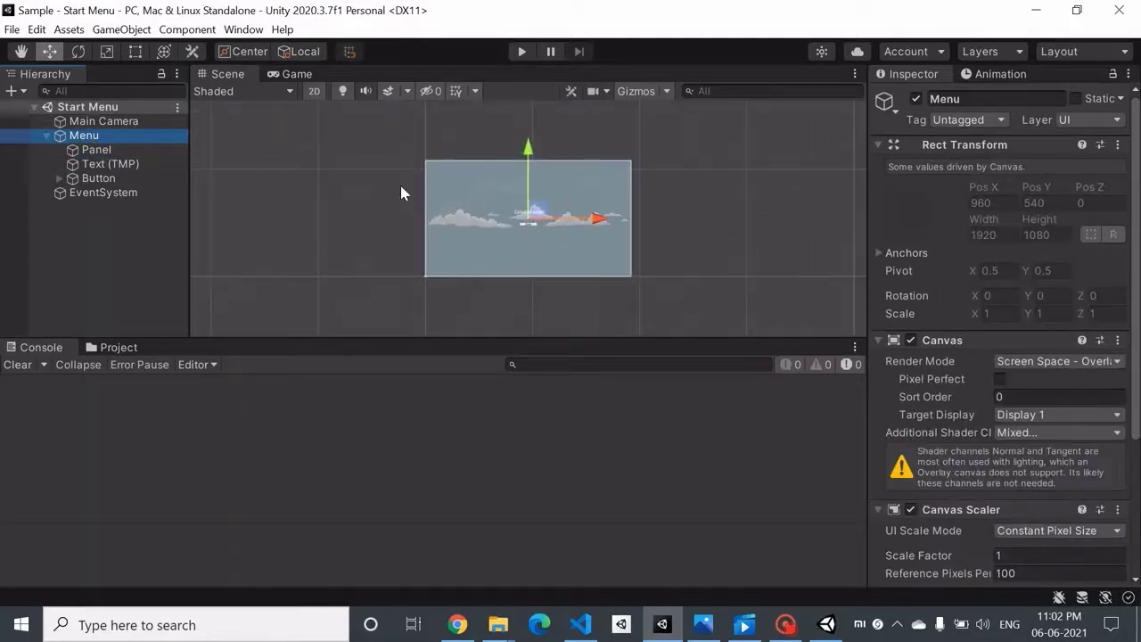
# Set the font size of the Coin Collector title text to 70.
pyautogui.click(125, 165)
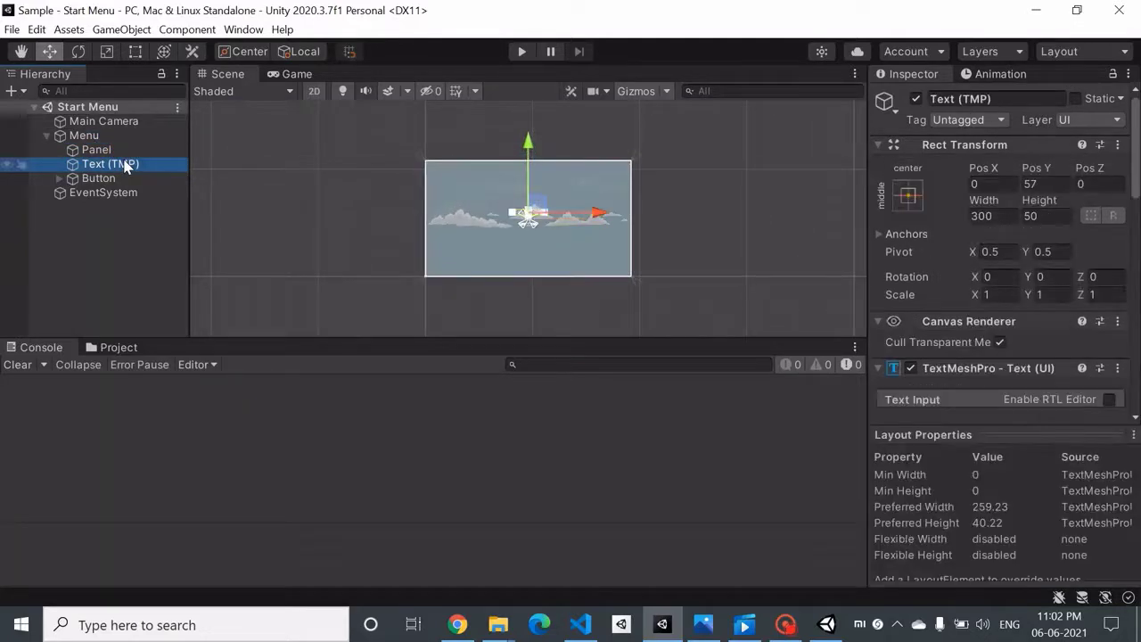
pyautogui.scroll(-10, 947, 233)
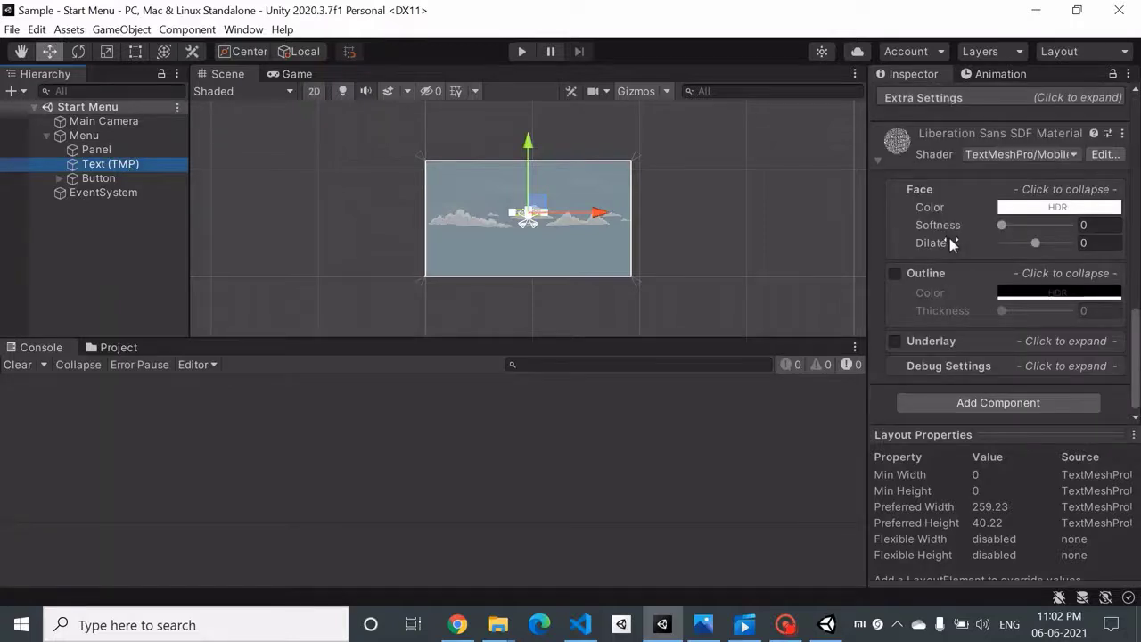
pyautogui.scroll(6, 950, 238)
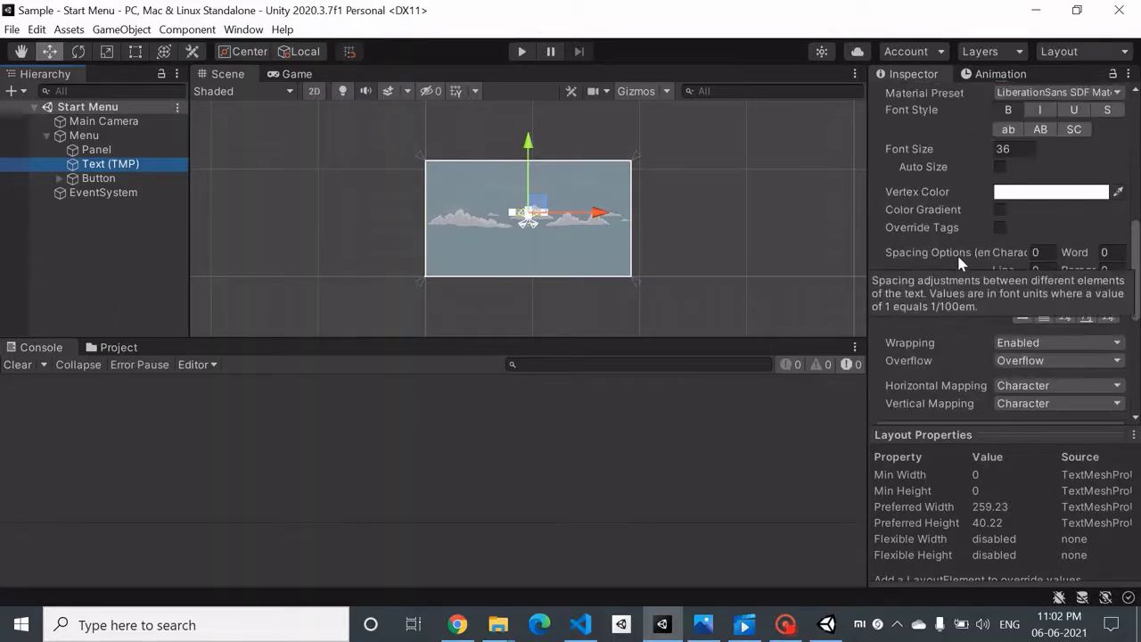
pyautogui.click(1013, 151)
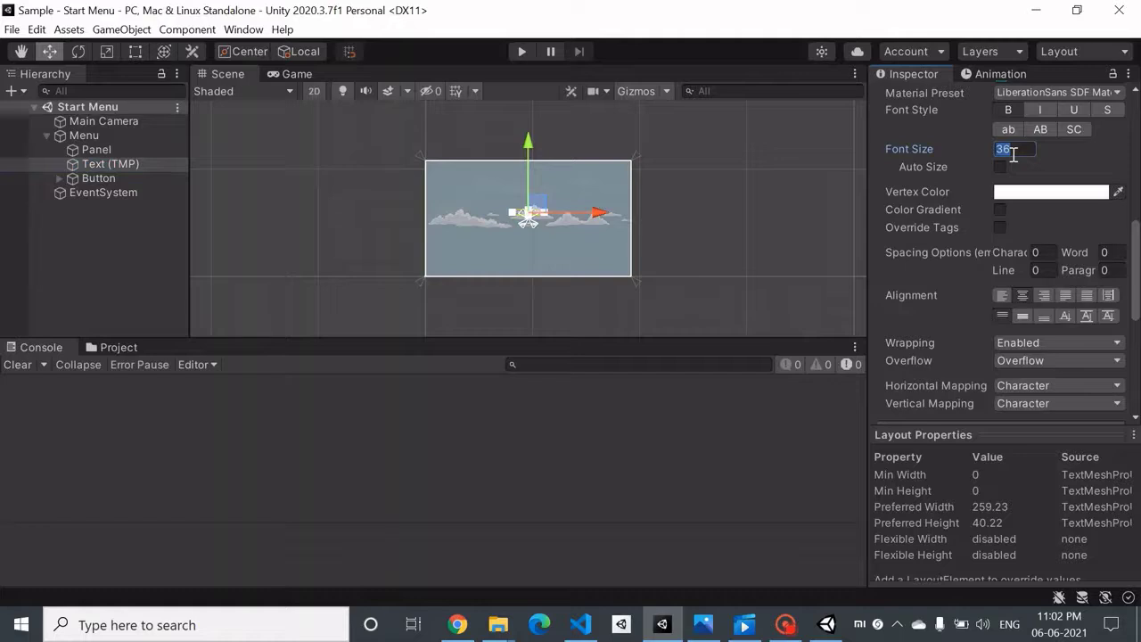
pyautogui.write('70')
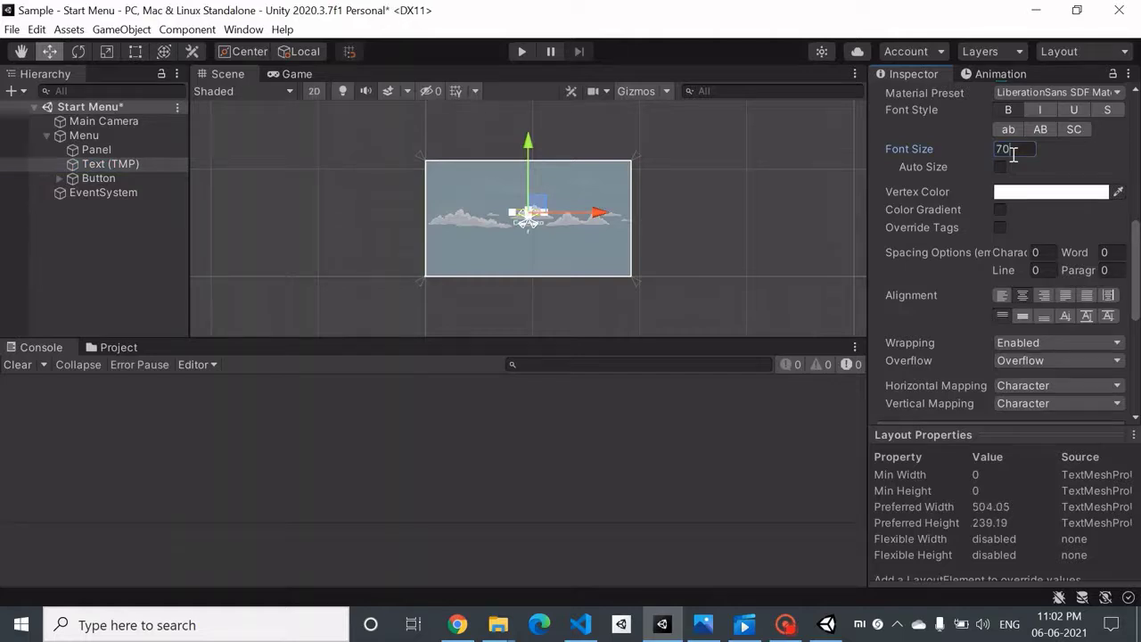
# Resize the title's text box to width 600 and height 100, and move it up above the clouds.
pyautogui.scroll(6, 961, 183)
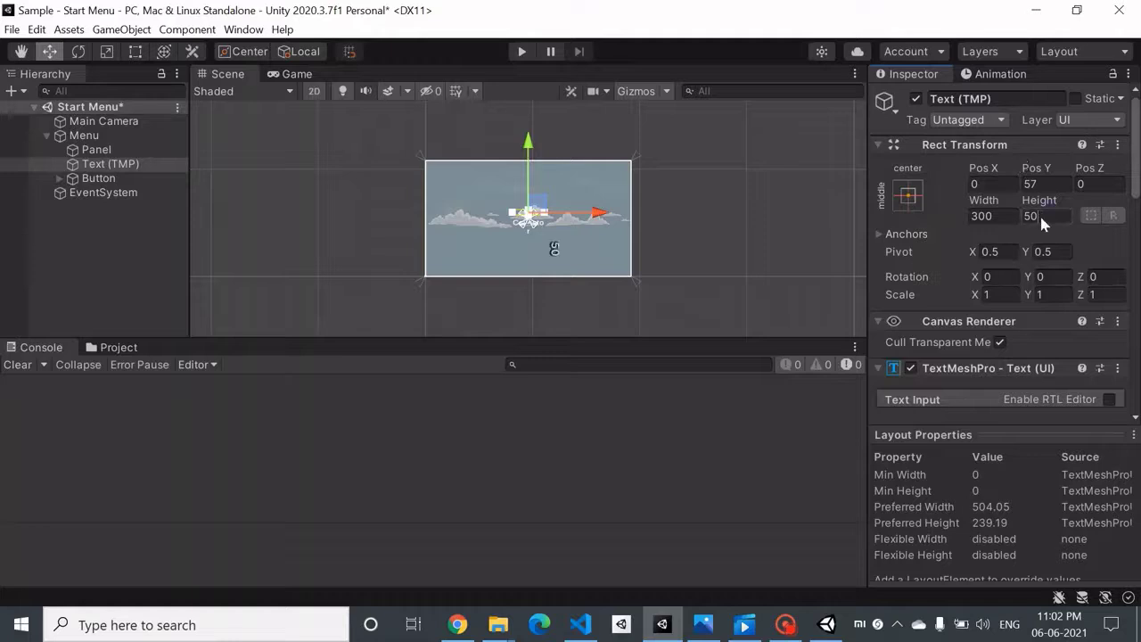
pyautogui.write('100')
pyautogui.click(981, 217)
pyautogui.write('600')
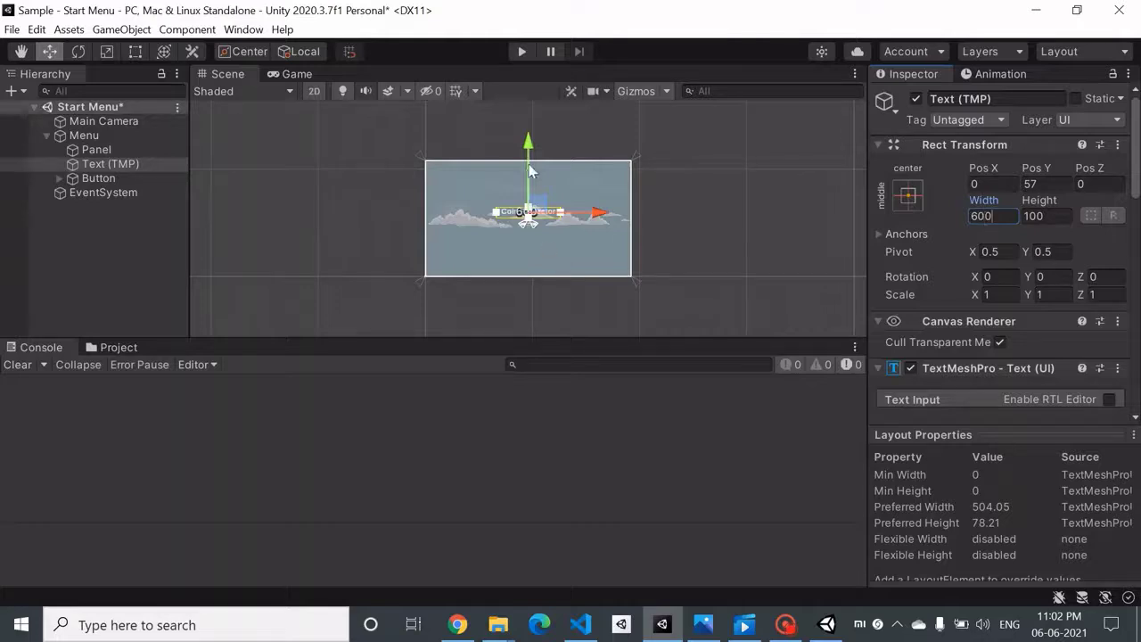
pyautogui.moveTo(529, 163)
pyautogui.mouseDown()
pyautogui.moveTo(523, 132)
pyautogui.moveTo(526, 150)
pyautogui.mouseUp()
# Increase the Coin Collector title's font size to 80.
pyautogui.scroll(-15, 997, 326)
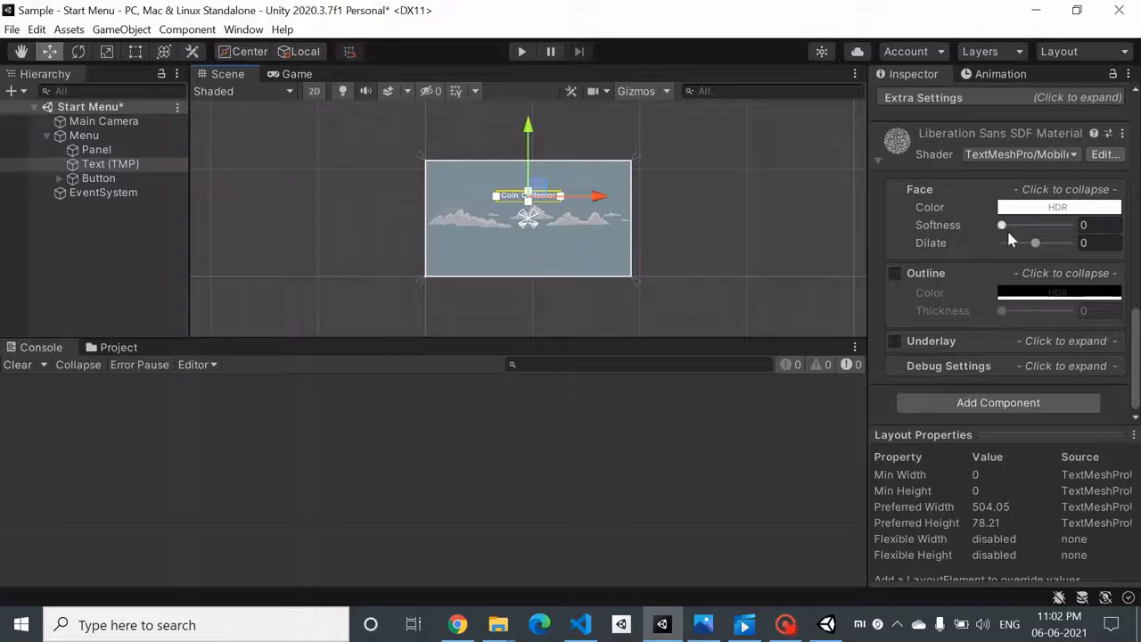
pyautogui.scroll(15, 1009, 234)
pyautogui.scroll(-5, 1008, 235)
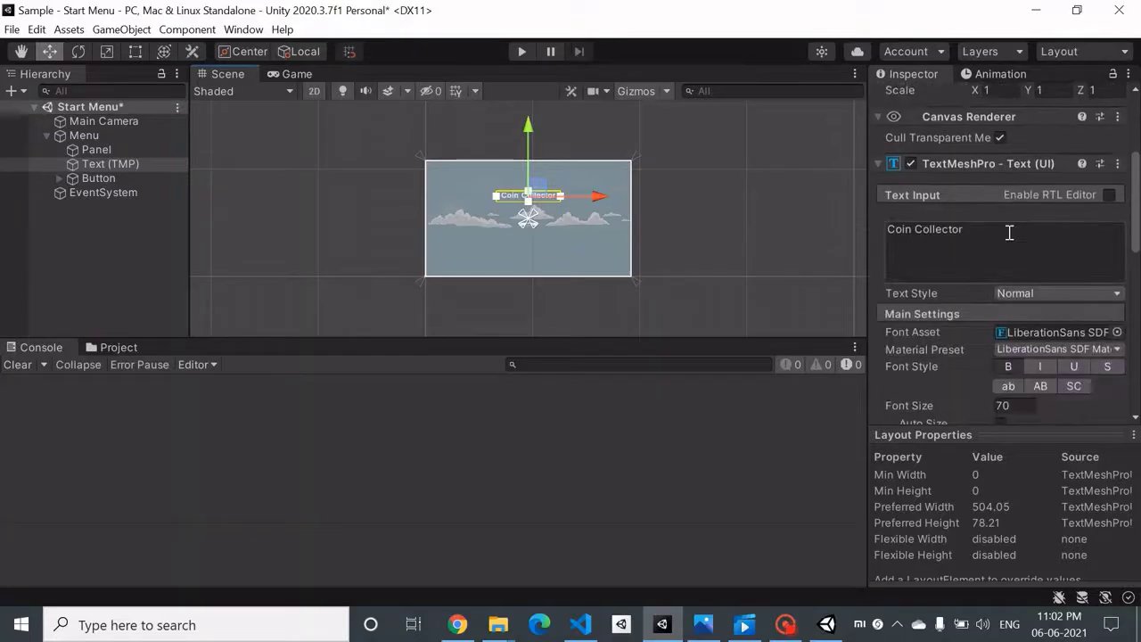
pyautogui.scroll(5, 1009, 236)
pyautogui.scroll(-8, 1011, 264)
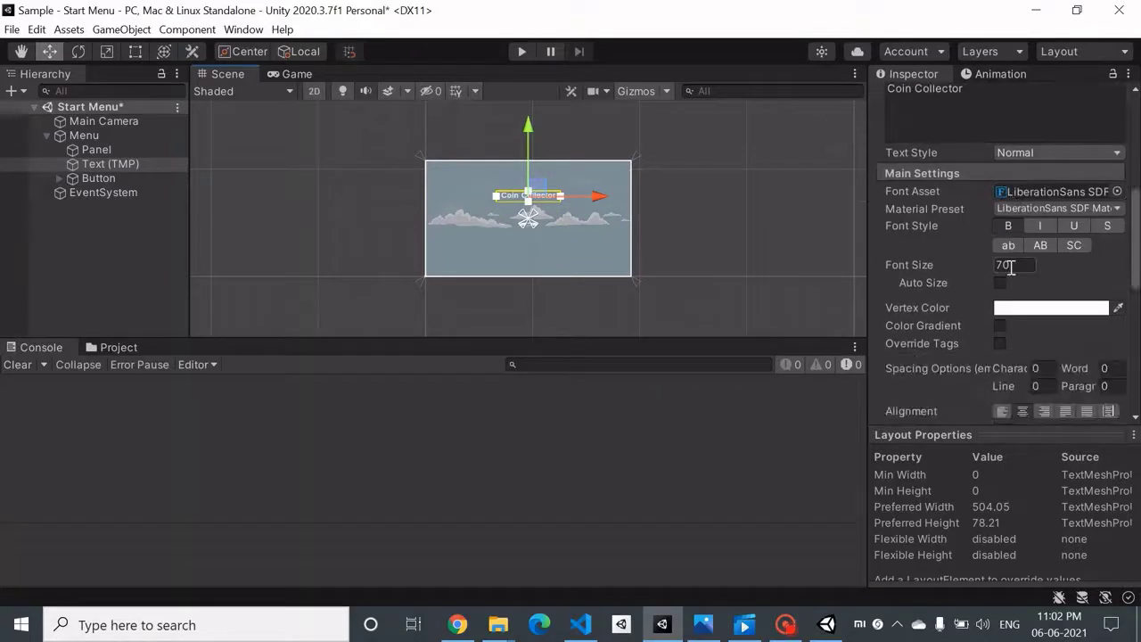
pyautogui.click(1016, 266)
pyautogui.write('80')
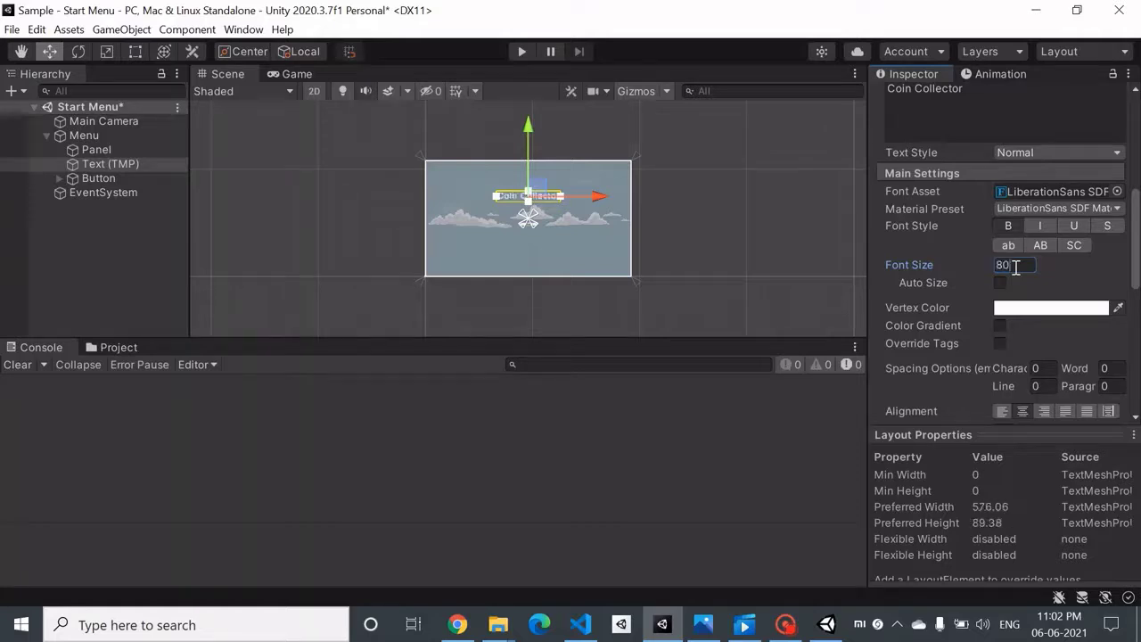
pyautogui.click(586, 252)
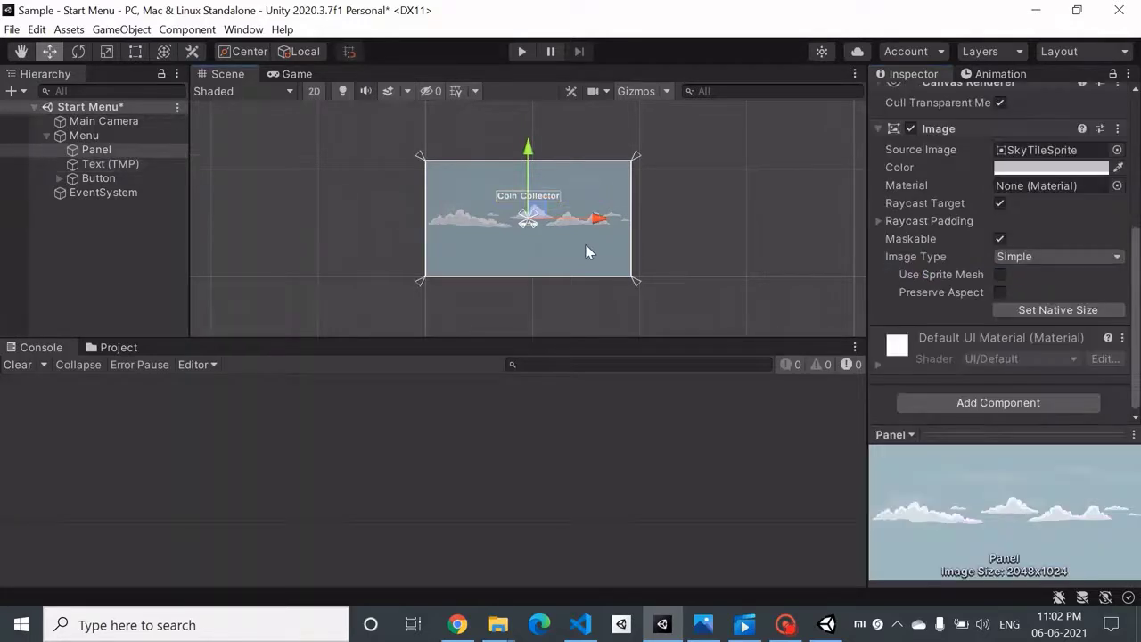
# Move the Start button down below the clouds, to a Y position of about -178.
pyautogui.click(125, 179)
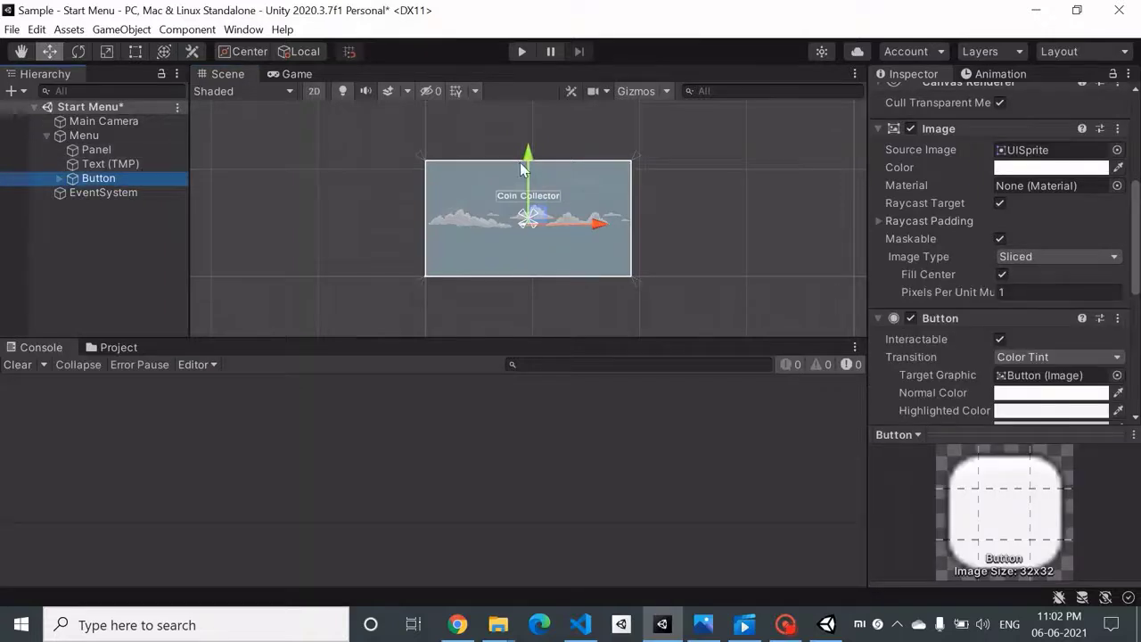
pyautogui.moveTo(526, 163); pyautogui.dragTo(527, 179)
pyautogui.scroll(5, 1034, 202)
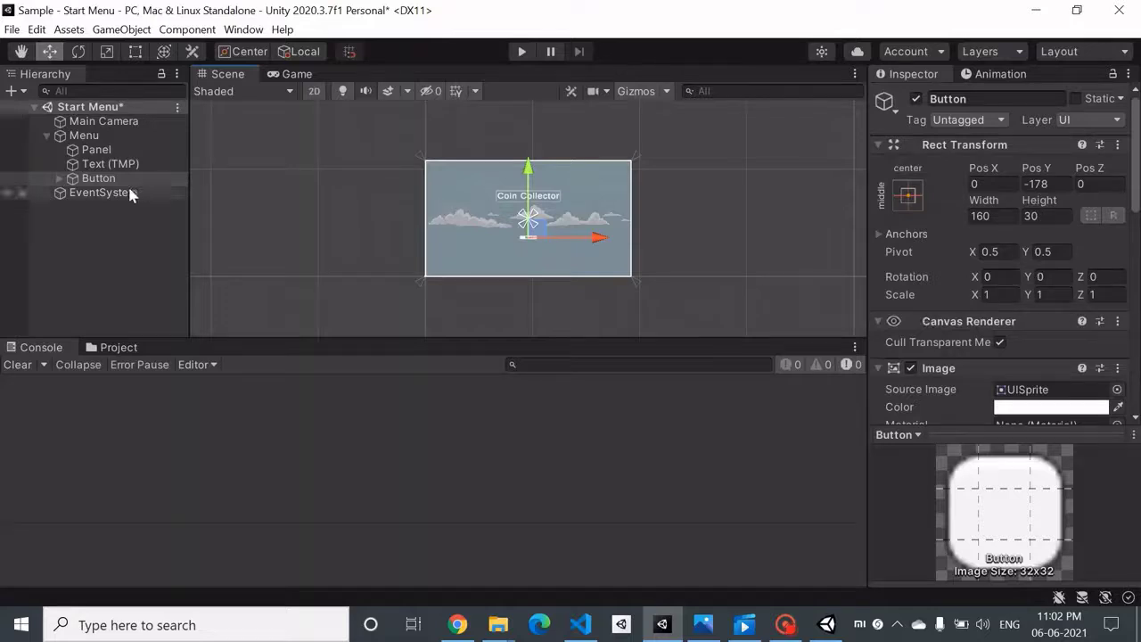
# Set the font size of the Start button's text to 50.
pyautogui.click(59, 179)
pyautogui.click(103, 193)
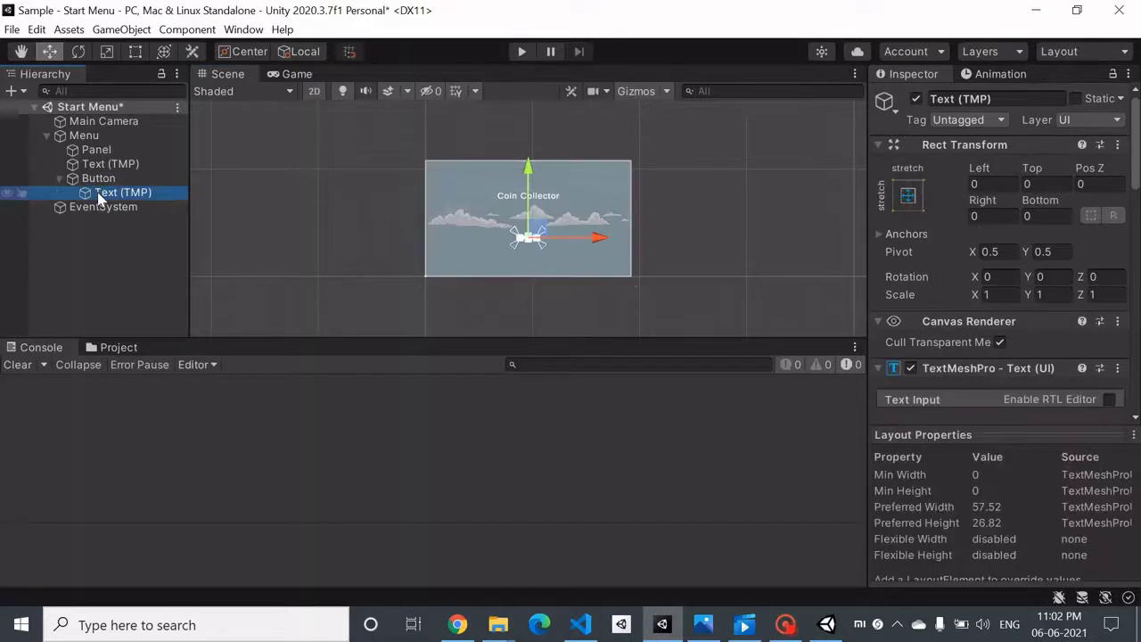
pyautogui.scroll(-10, 996, 303)
pyautogui.scroll(10, 995, 299)
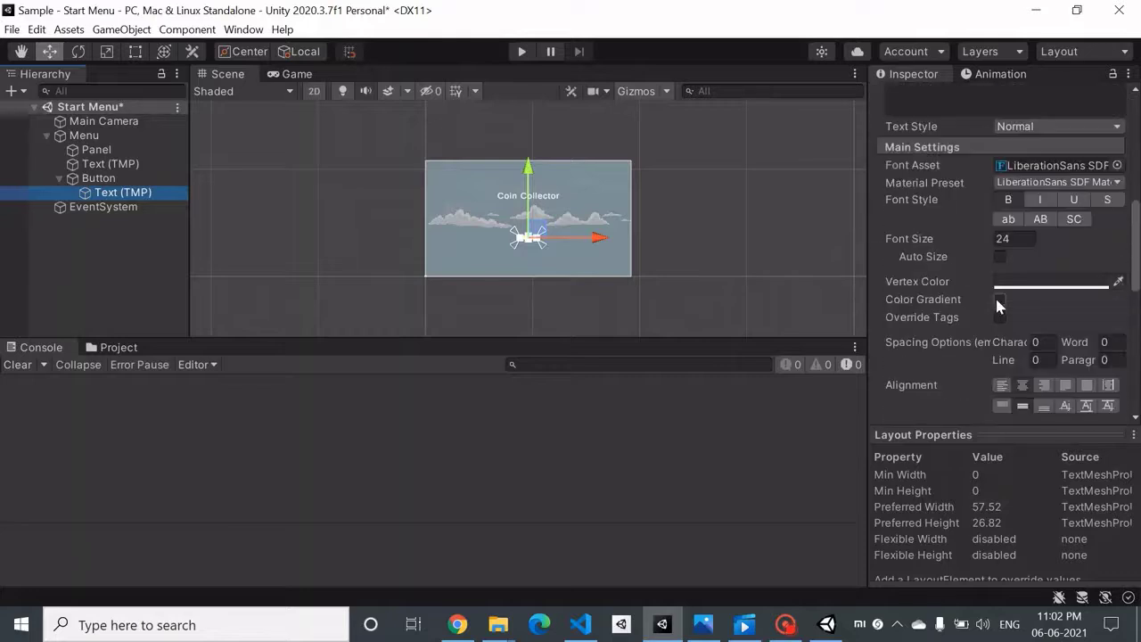
pyautogui.click(1014, 248)
pyautogui.doubleClick(1014, 244)
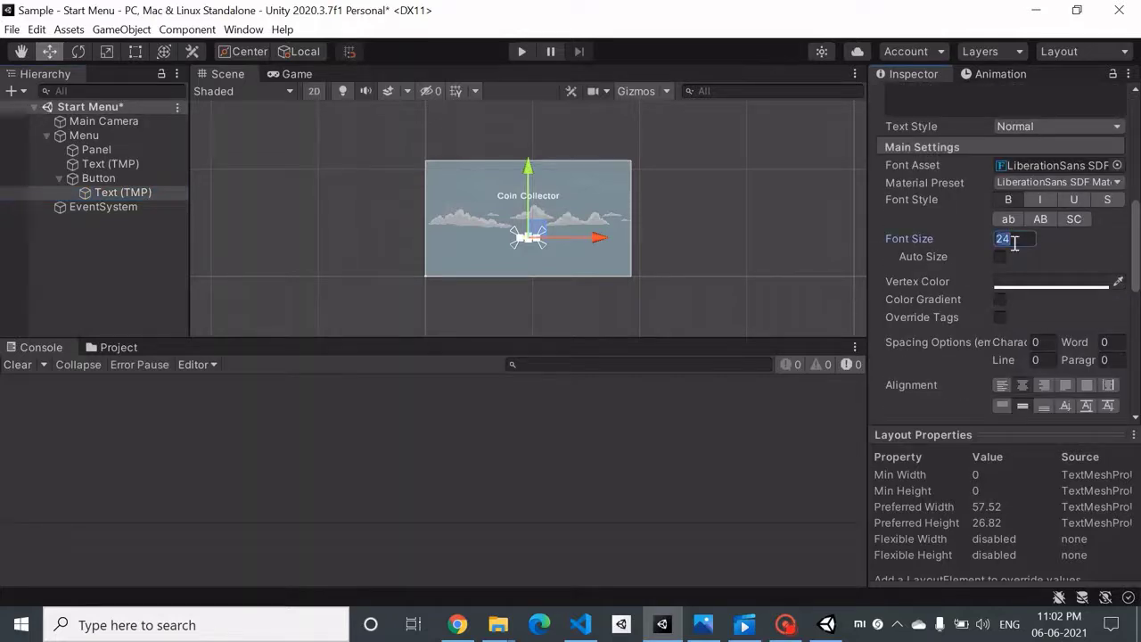
pyautogui.write('50')
pyautogui.click(672, 239)
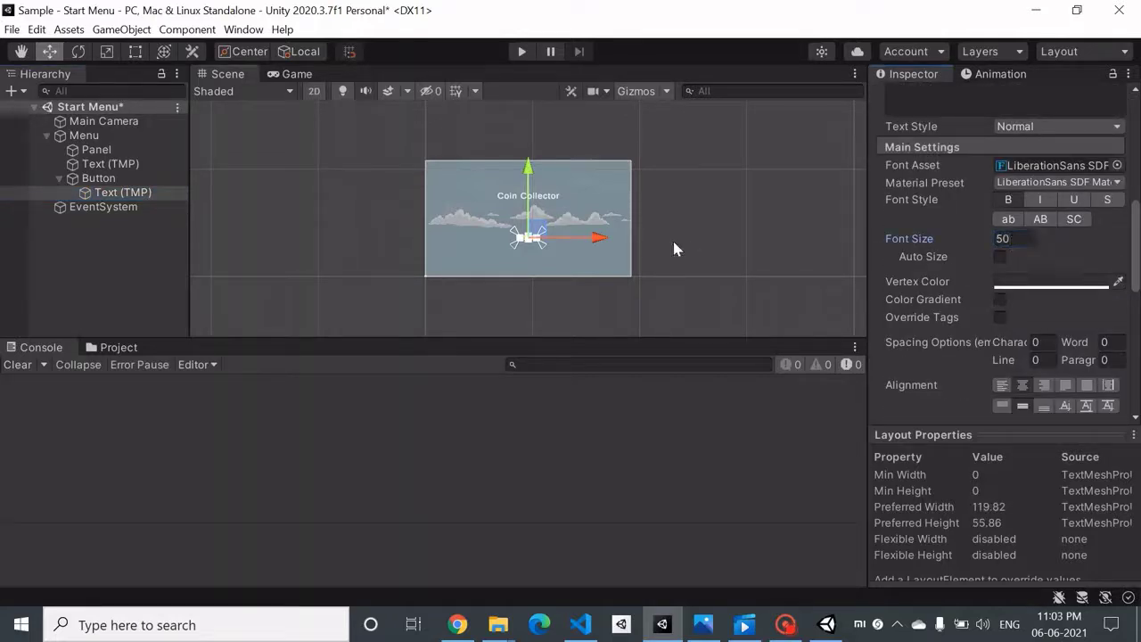
# Resize the Start button to width 300 and height 50, and check it in the Game view.
pyautogui.click(105, 179)
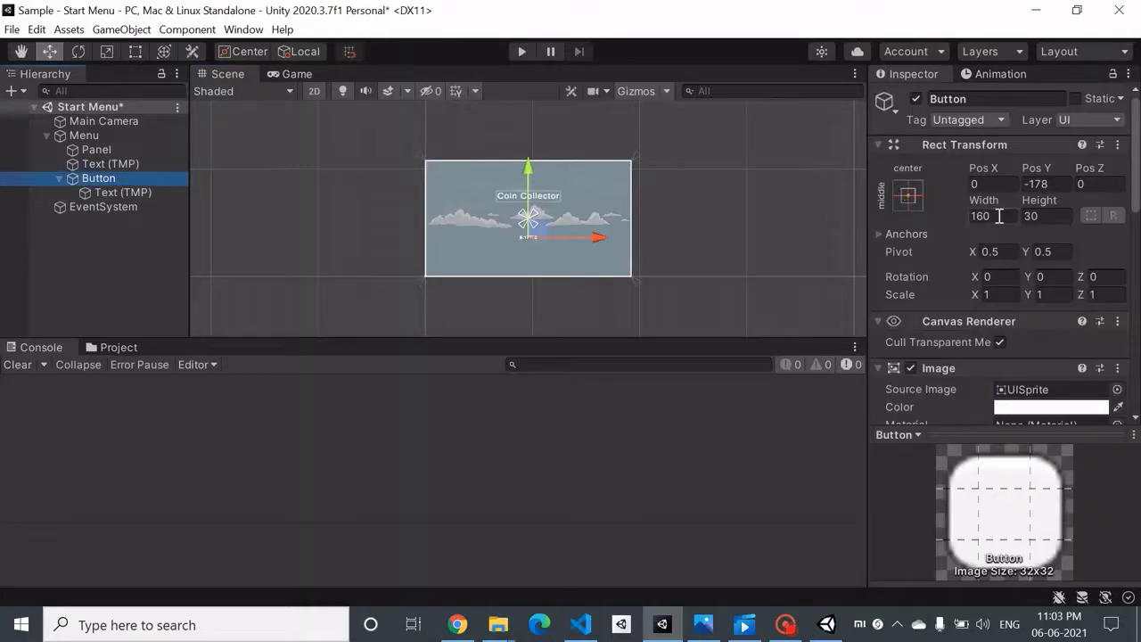
pyautogui.click(999, 216)
pyautogui.write('300')
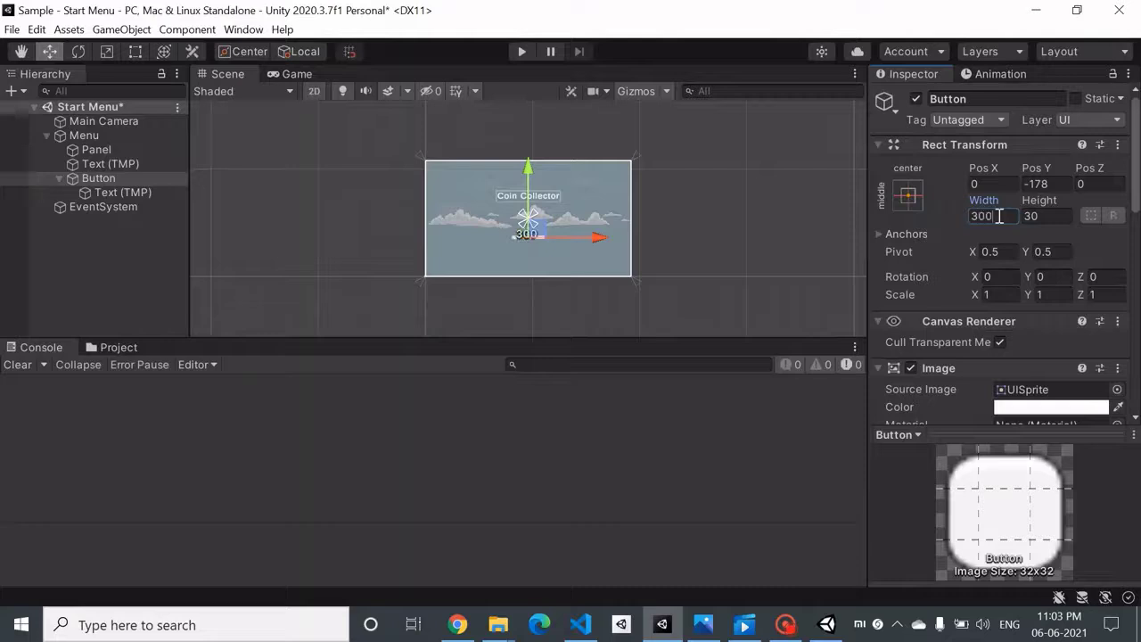
pyautogui.press('Tab')
pyautogui.write('50')
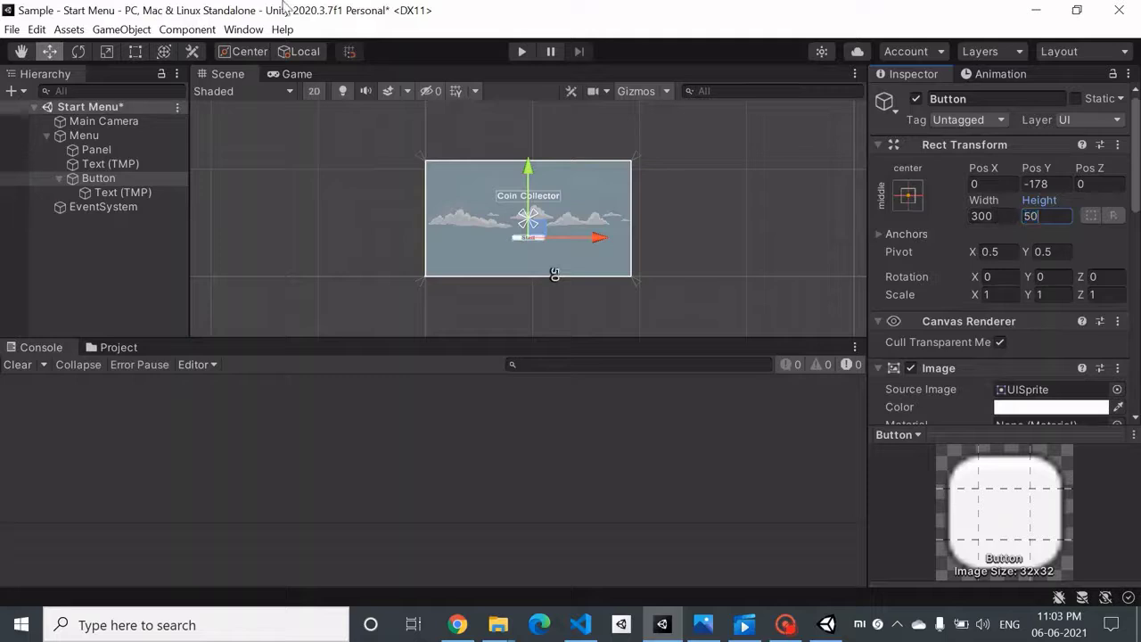
pyautogui.click(282, 70)
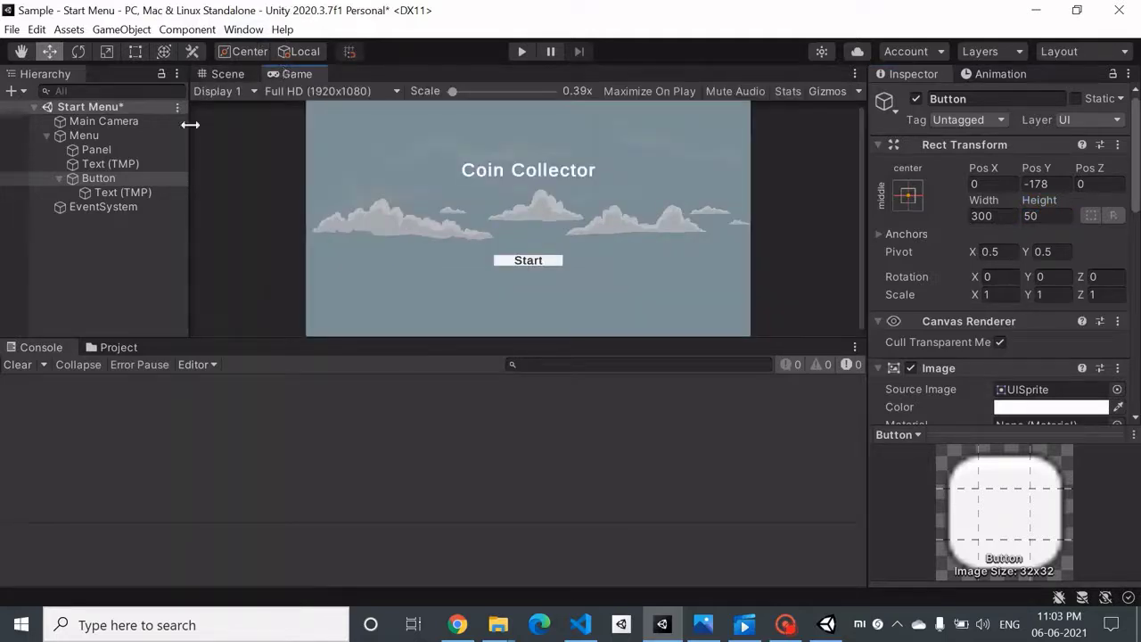
# Increase the Start button's height to 100 and its width to 500.
pyautogui.click(1037, 218)
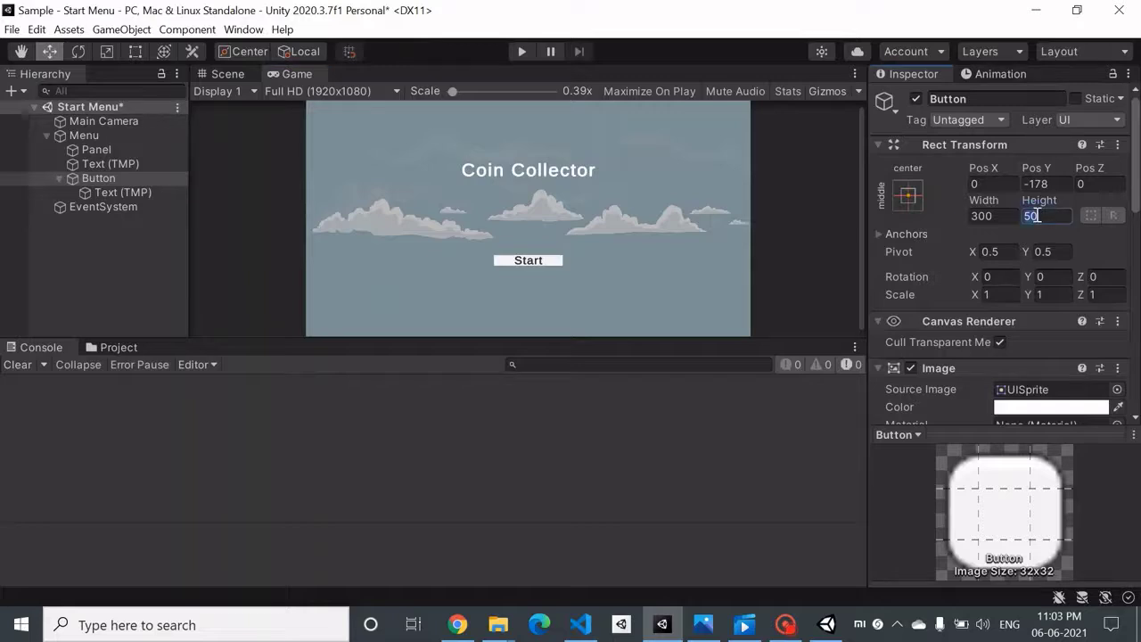
pyautogui.write('100')
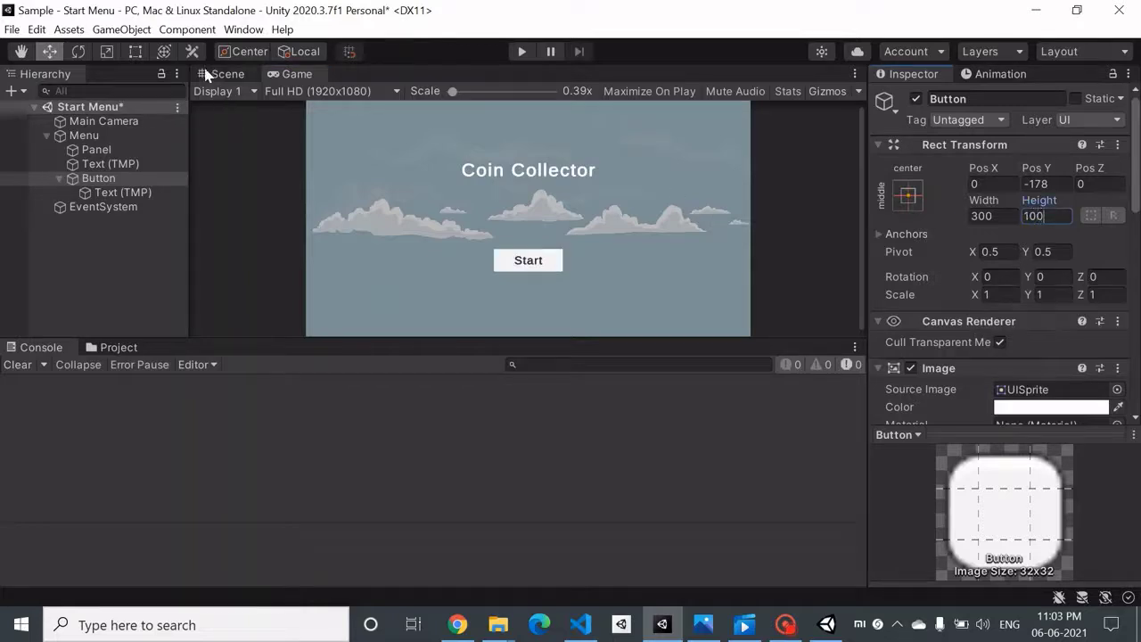
pyautogui.click(993, 214)
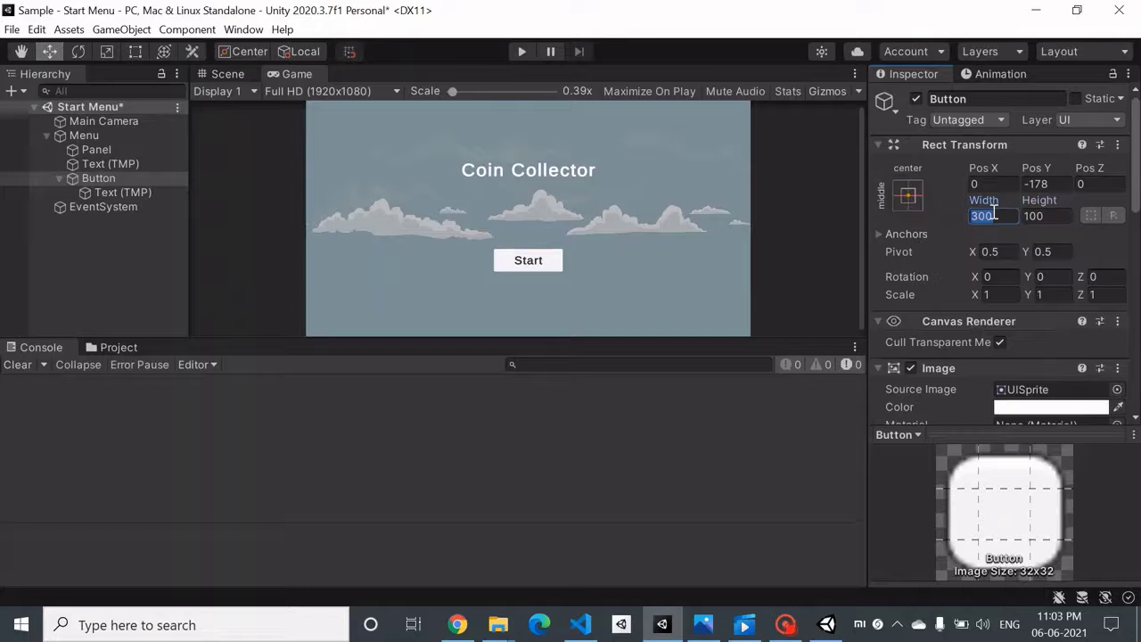
pyautogui.write('500')
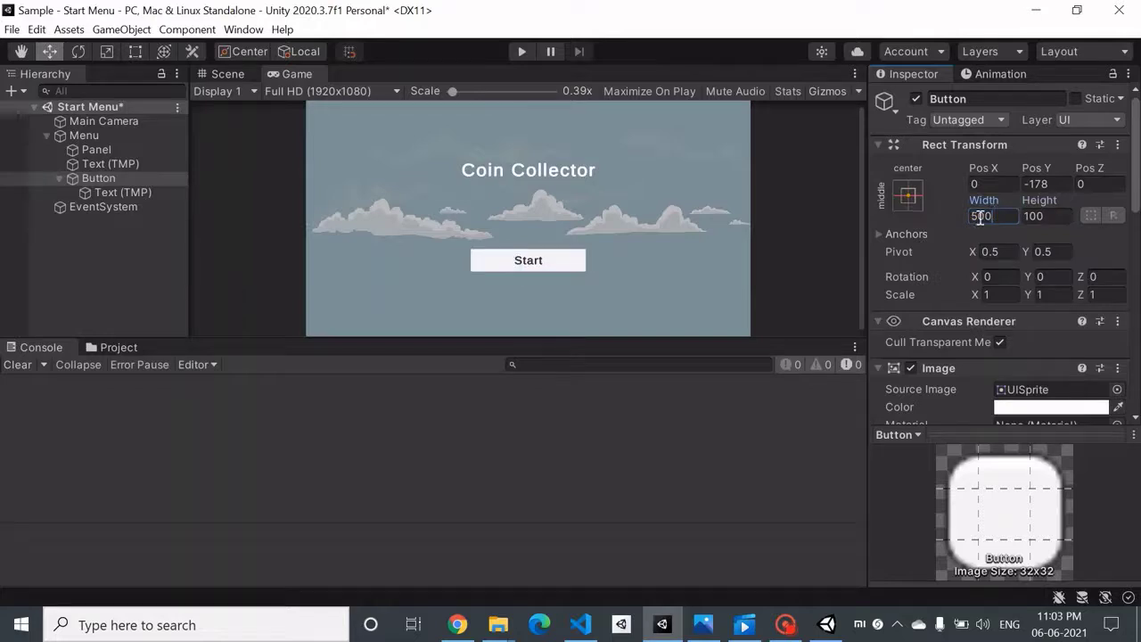
# Reduce the Start button's width to 400 and save the Start Menu scene.
pyautogui.press('BackSpace')
pyautogui.press('BackSpace')
pyautogui.press('BackSpace')
pyautogui.write('4')
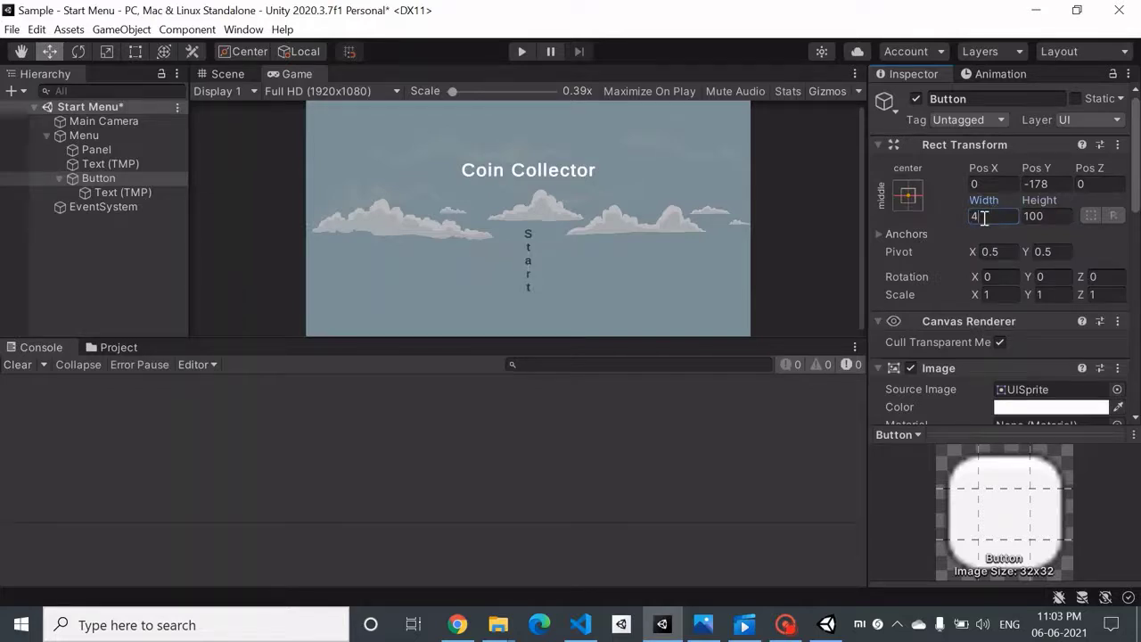
pyautogui.write('000')
pyautogui.press('BackSpace')
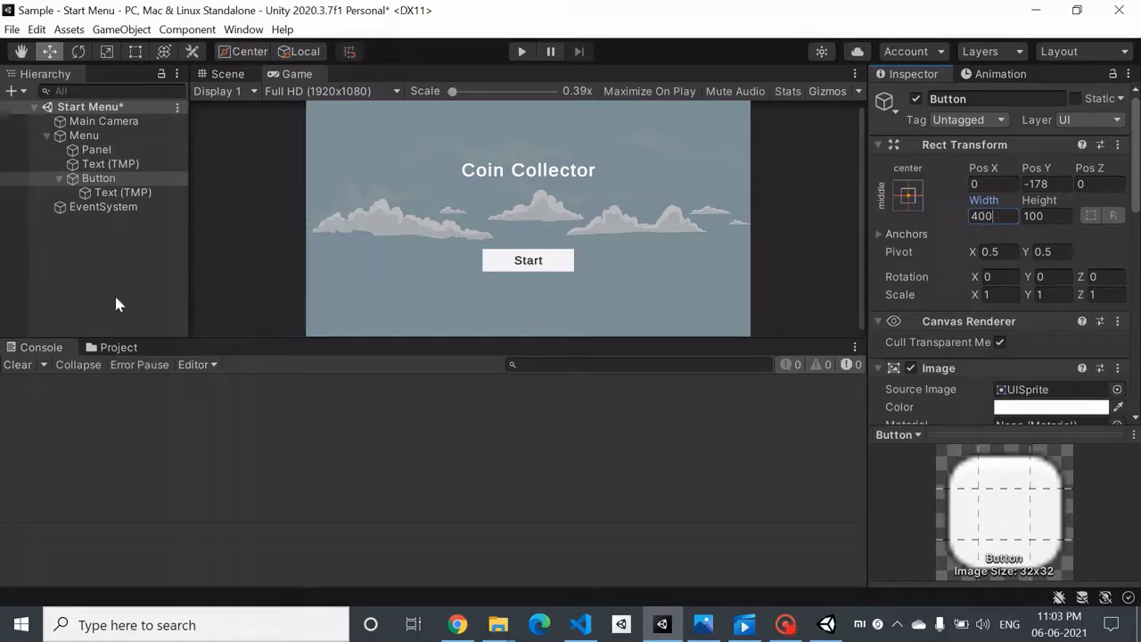
pyautogui.click(138, 284)
pyautogui.hotkey('ctrl', 's')
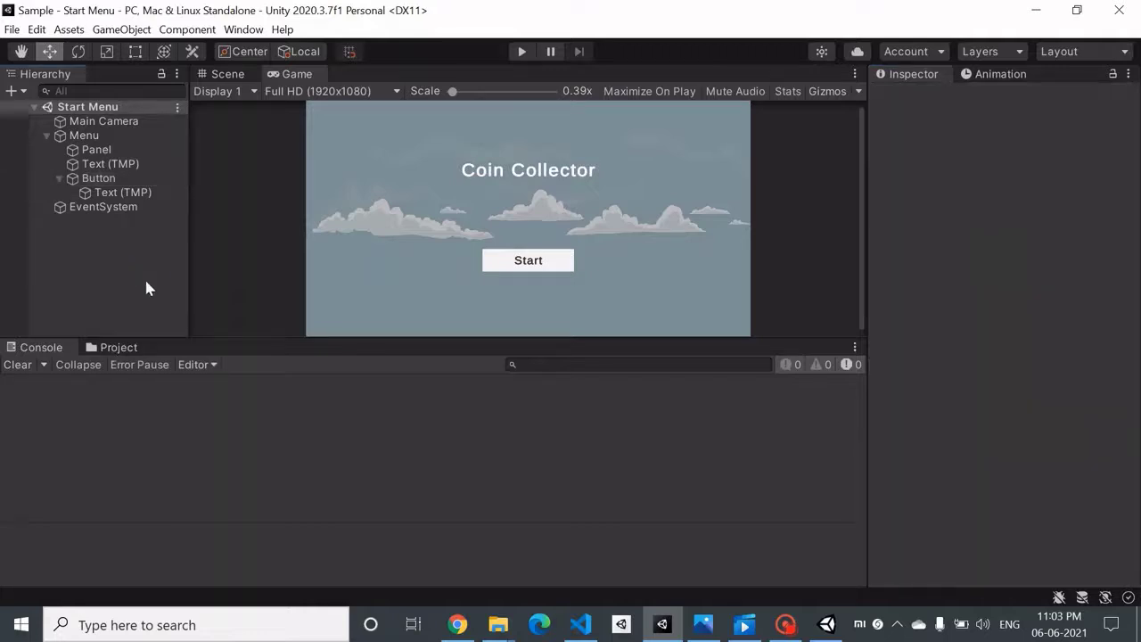
# Open the Level 1 scene from the project's Scenes folder.
pyautogui.click(119, 348)
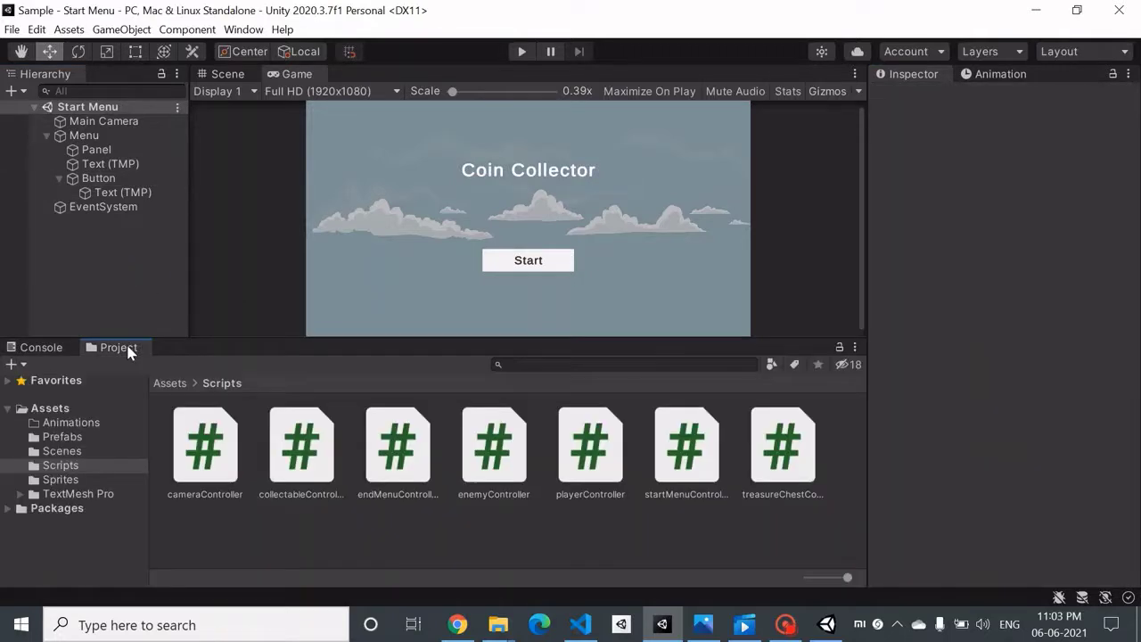
pyautogui.click(89, 452)
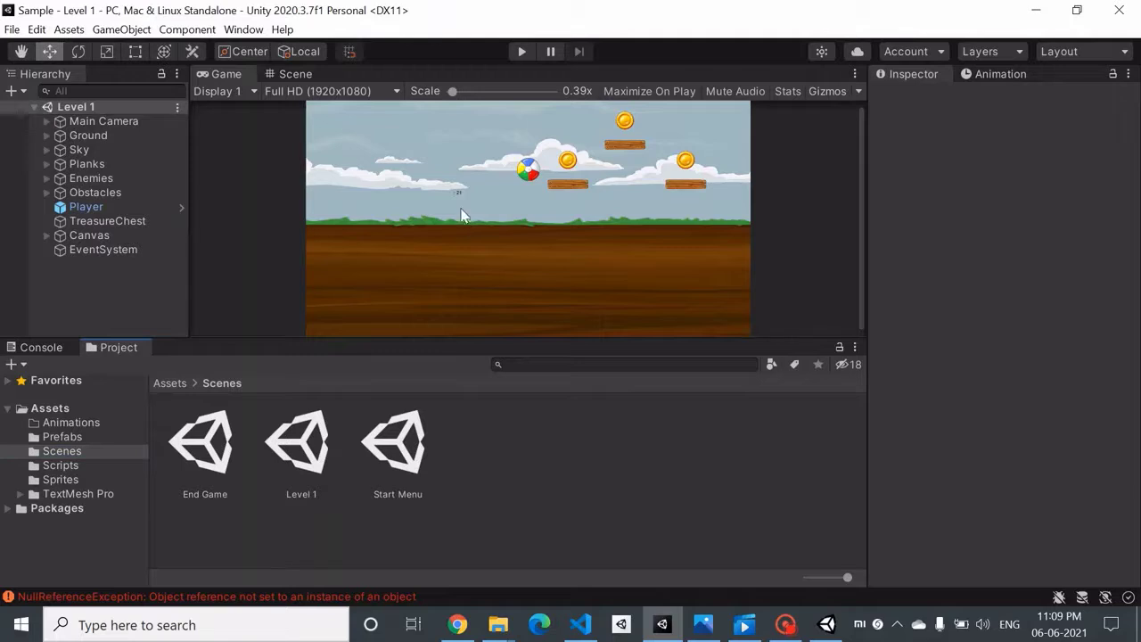
# Set the font size of the Score text under the Canvas to 80.
pyautogui.click(46, 235)
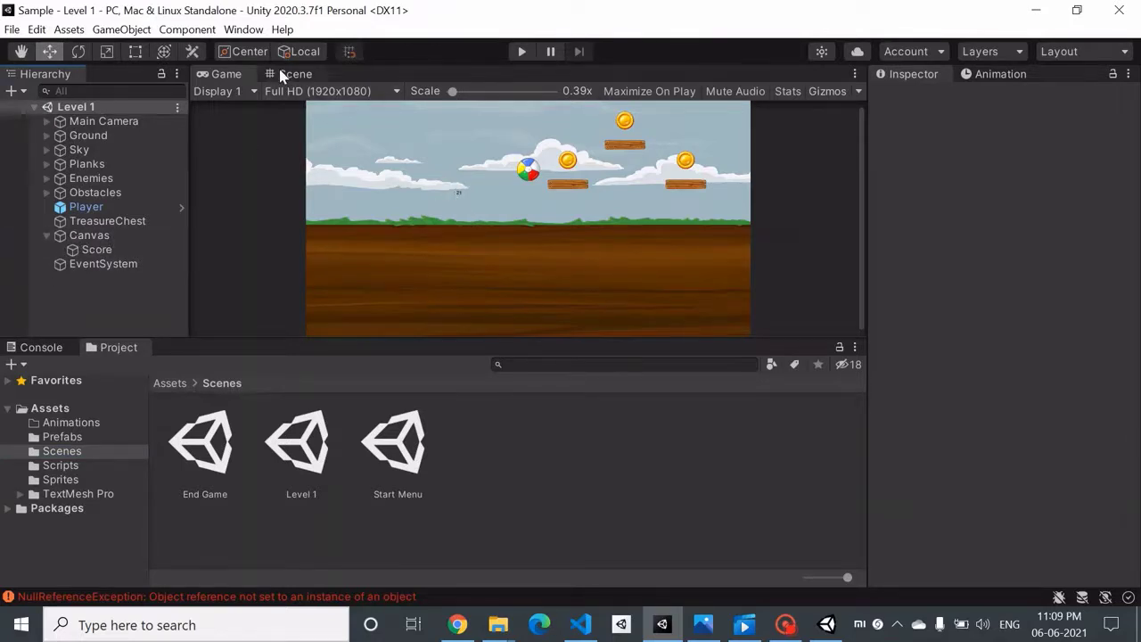
pyautogui.click(283, 75)
pyautogui.click(93, 250)
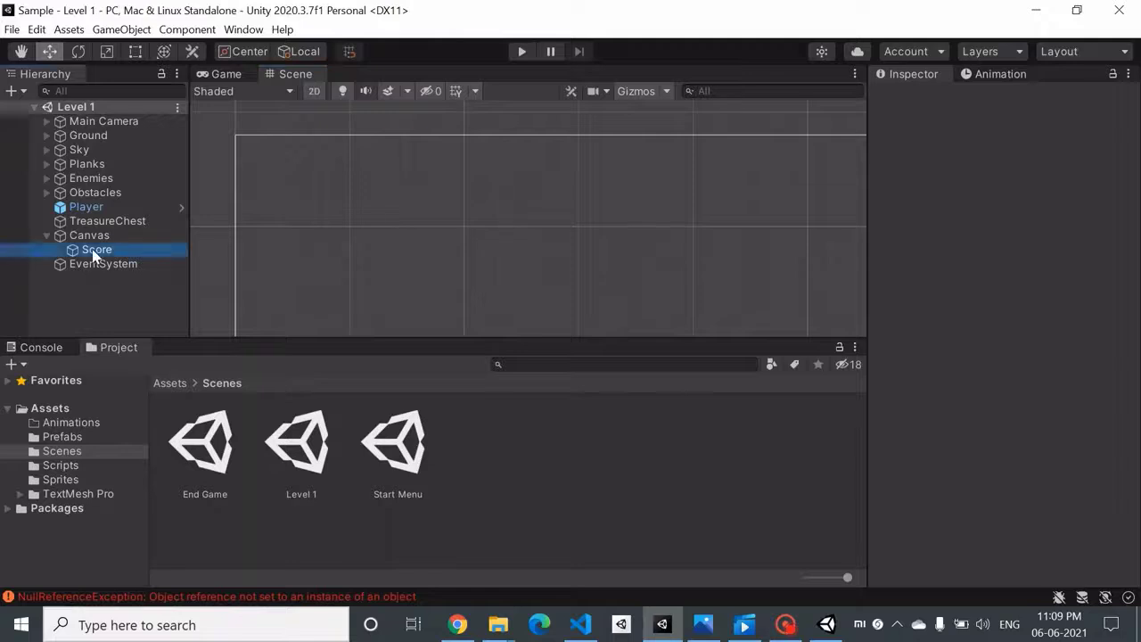
pyautogui.scroll(-10, 1019, 330)
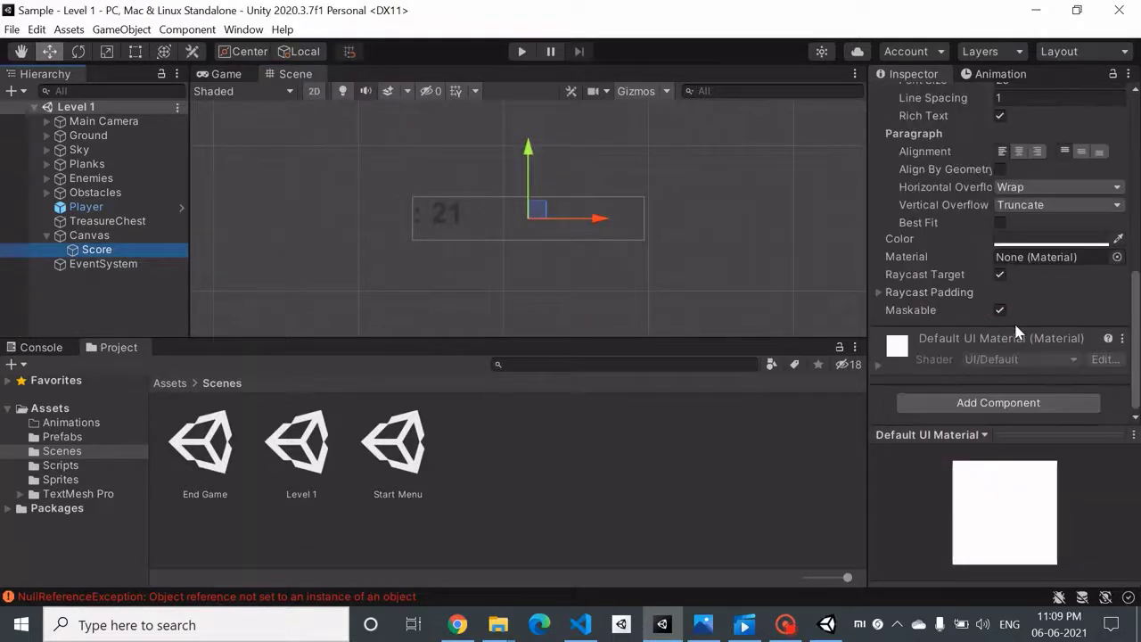
pyautogui.scroll(4, 1016, 294)
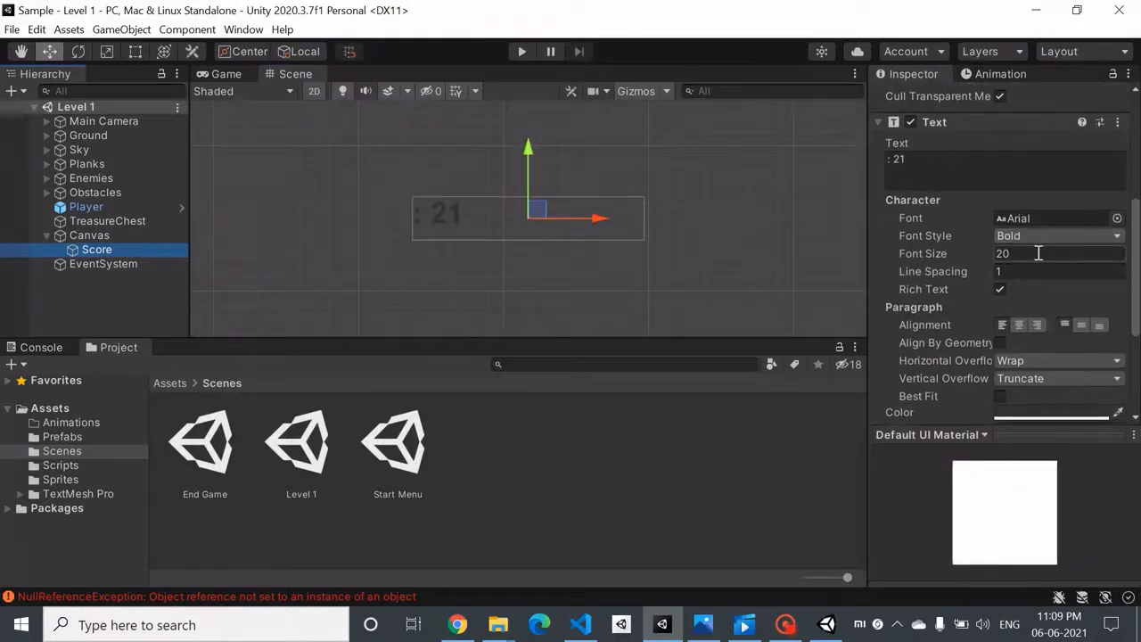
pyautogui.click(1038, 253)
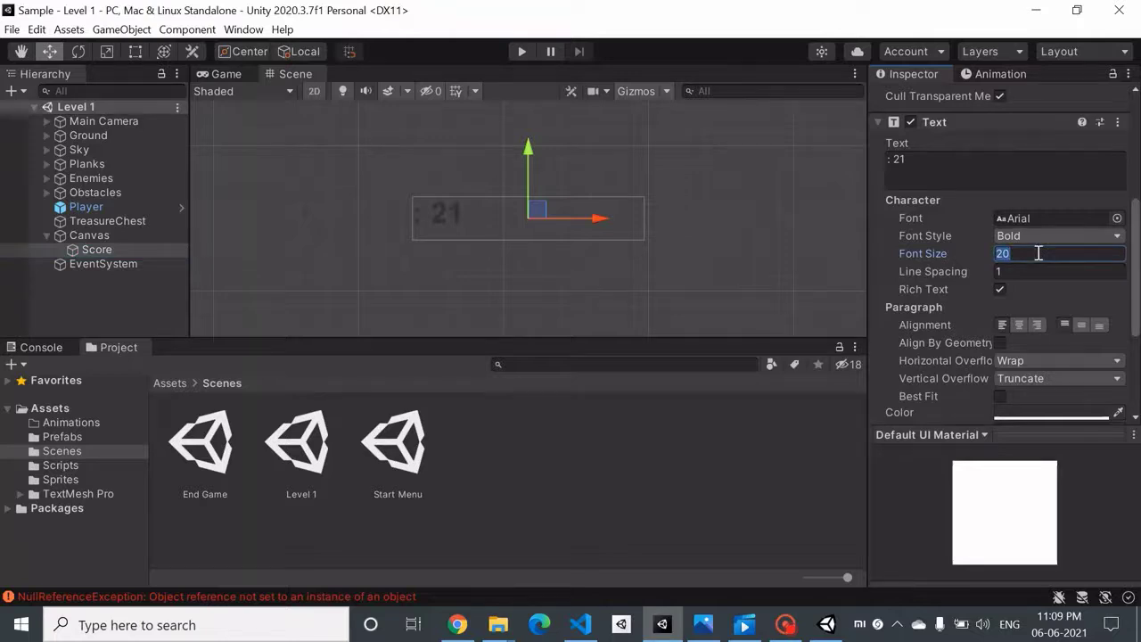
pyautogui.write('80')
pyautogui.scroll(3, 993, 237)
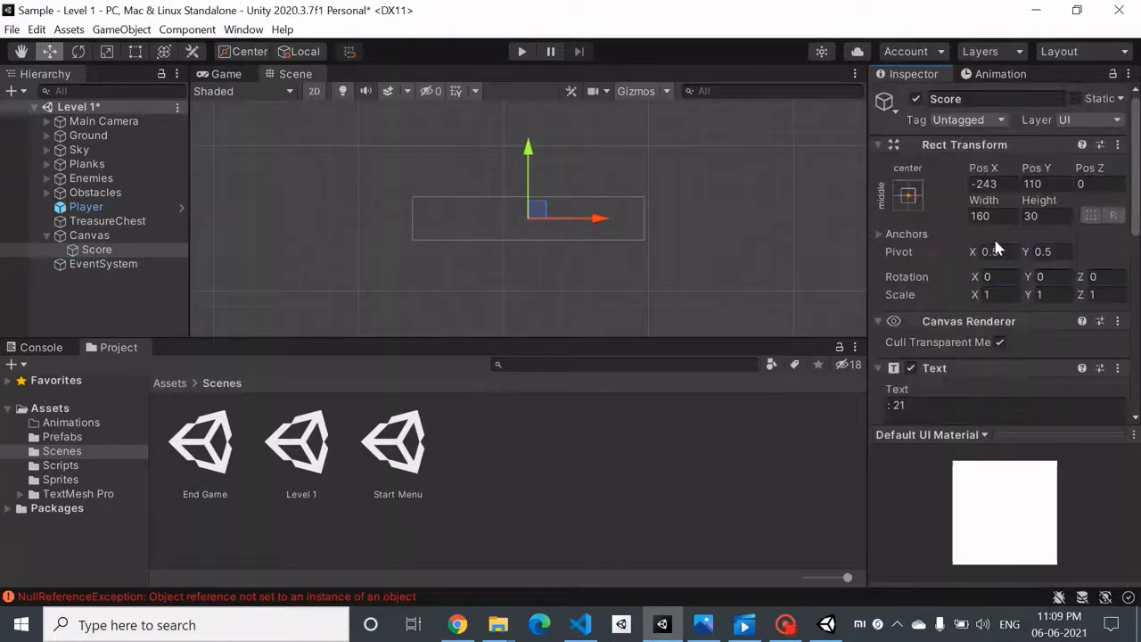
# Set the Score text box's height to 100 and check the score in the Game view.
pyautogui.click(1047, 217)
pyautogui.write('100')
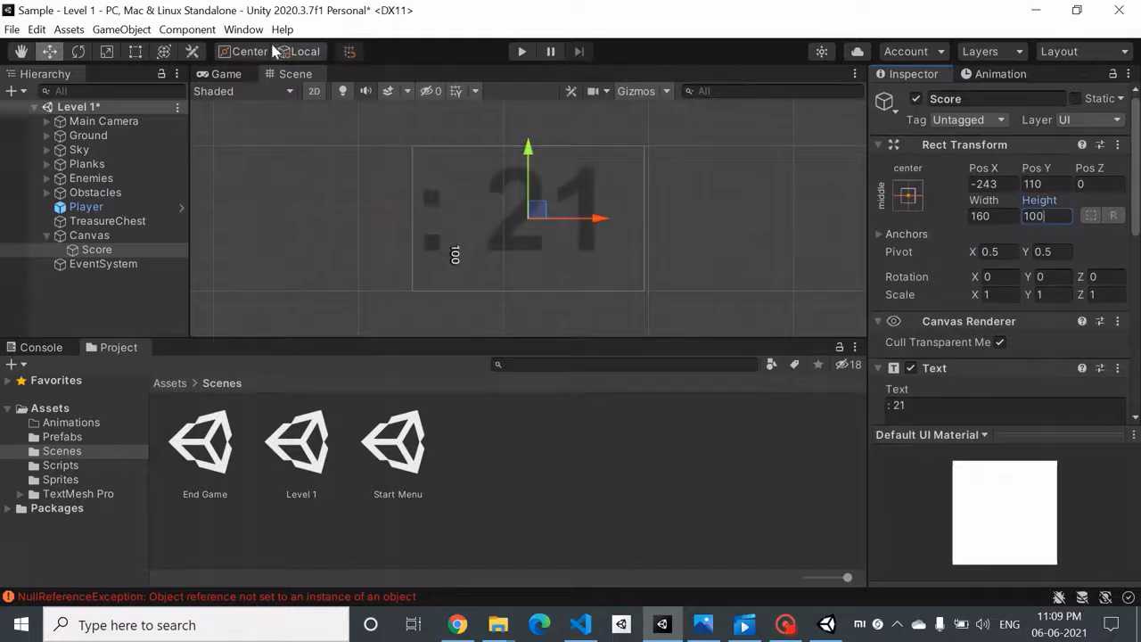
pyautogui.click(227, 74)
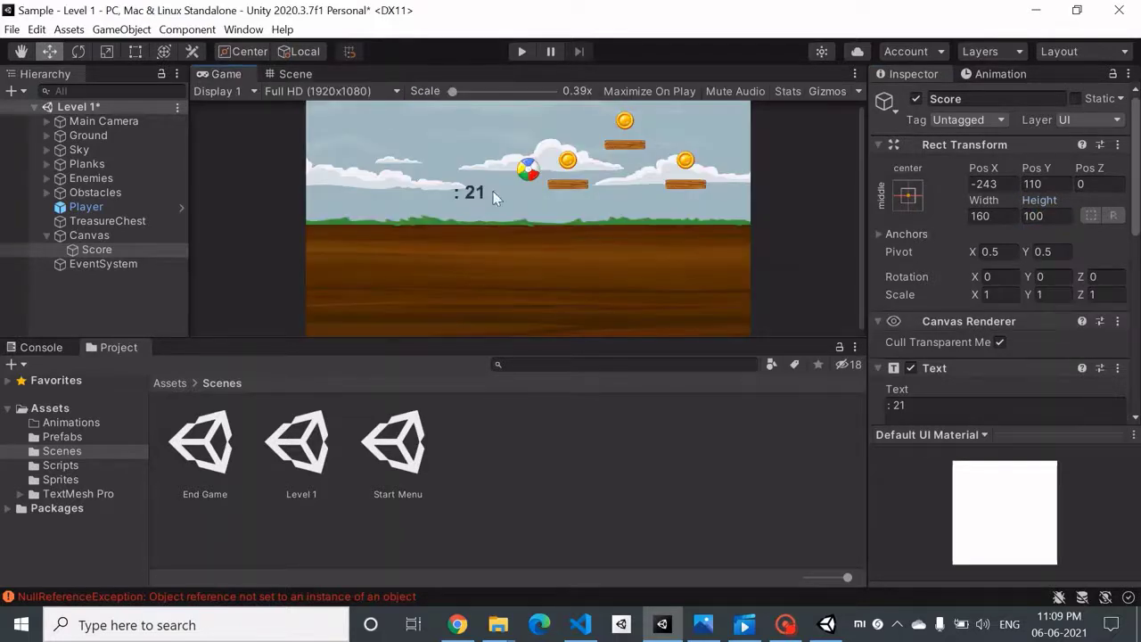
# Move the Score text to the upper-left corner of the canvas, at about X -719, Y 421, and check it in the Game view.
pyautogui.click(297, 74)
pyautogui.scroll(-3, 554, 203)
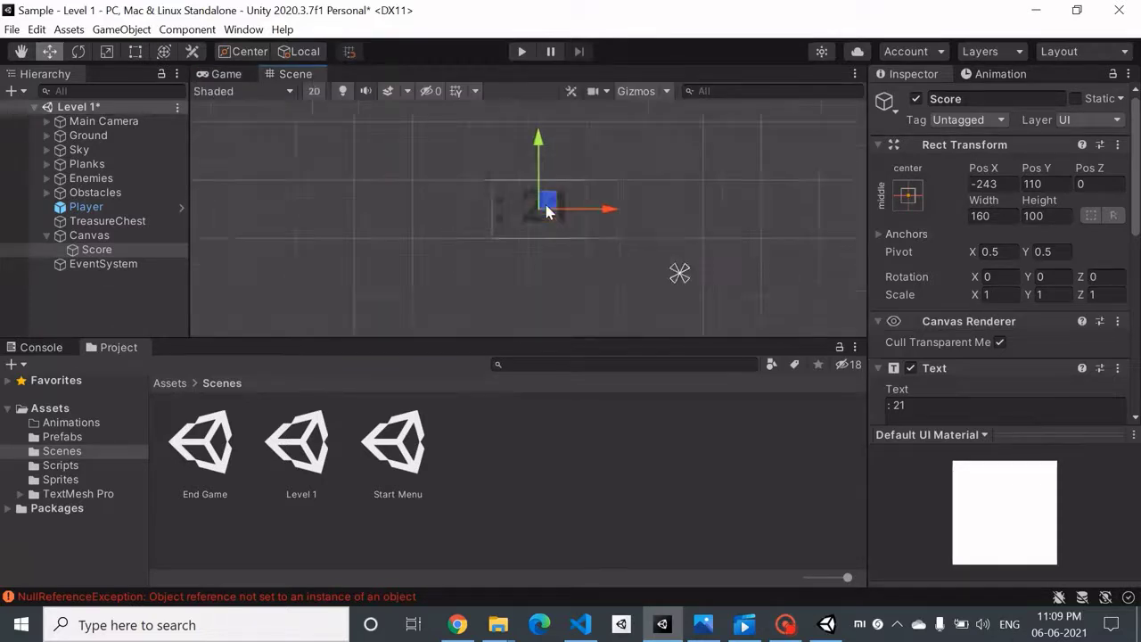
pyautogui.moveTo(554, 203); pyautogui.dragTo(510, 176)
pyautogui.click(235, 77)
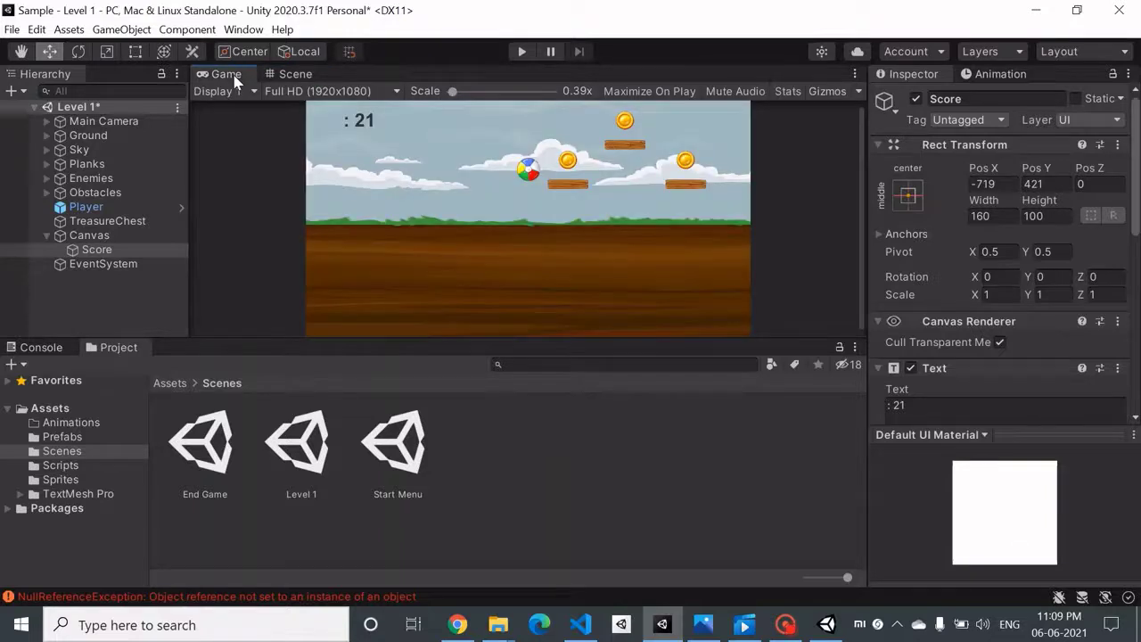
# Select the CoinSprite under the Main Camera and locate it relative to the camera frame in the Scene view.
pyautogui.click(47, 124)
pyautogui.click(102, 135)
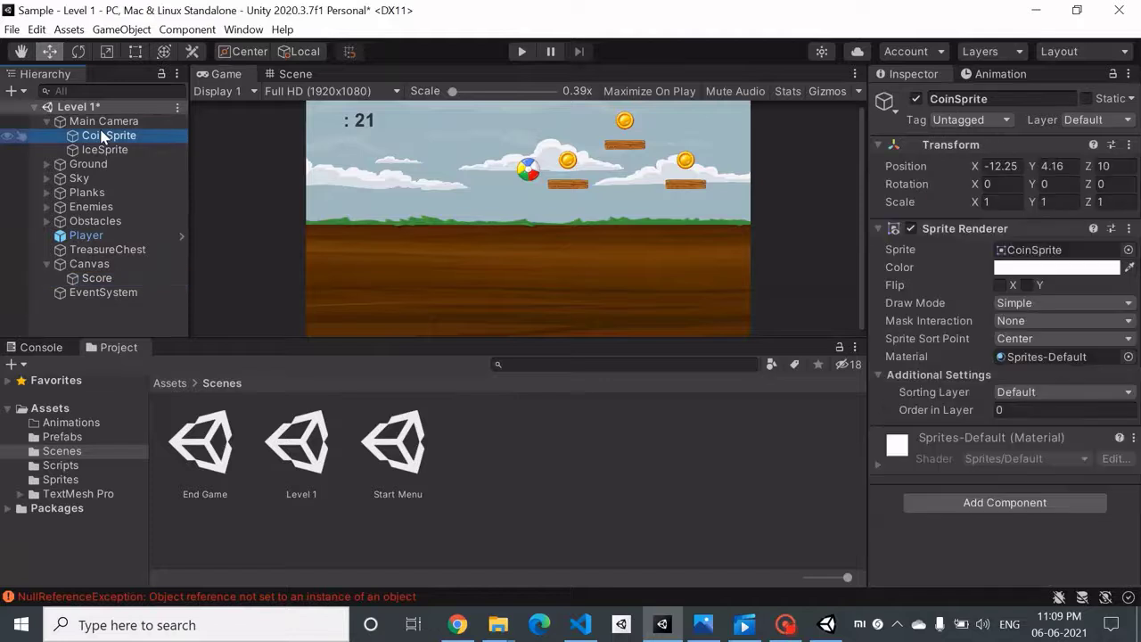
pyautogui.click(292, 76)
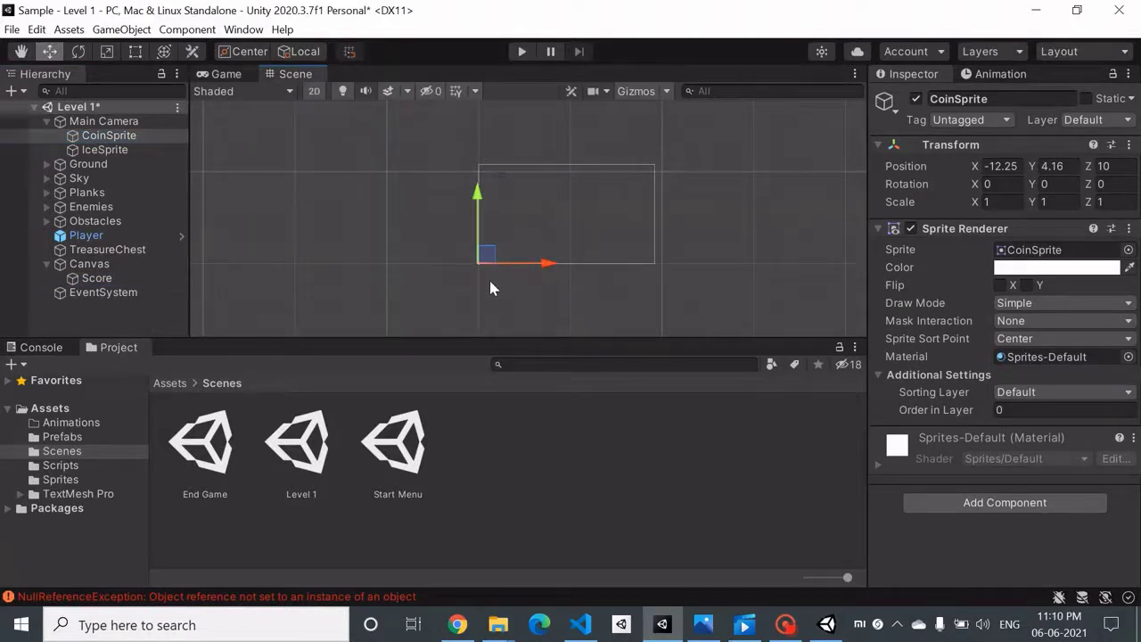
pyautogui.press('f')
pyautogui.scroll(-4, 489, 282)
pyautogui.scroll(6, 409, 214)
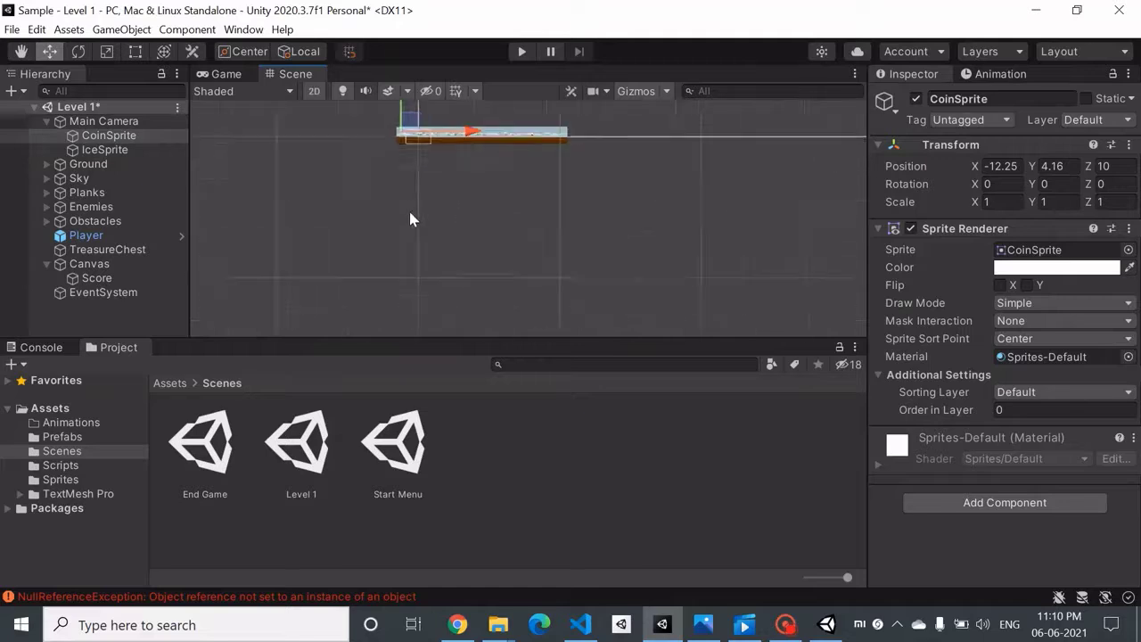
pyautogui.scroll(-3, 410, 214)
pyautogui.scroll(-1, 401, 170)
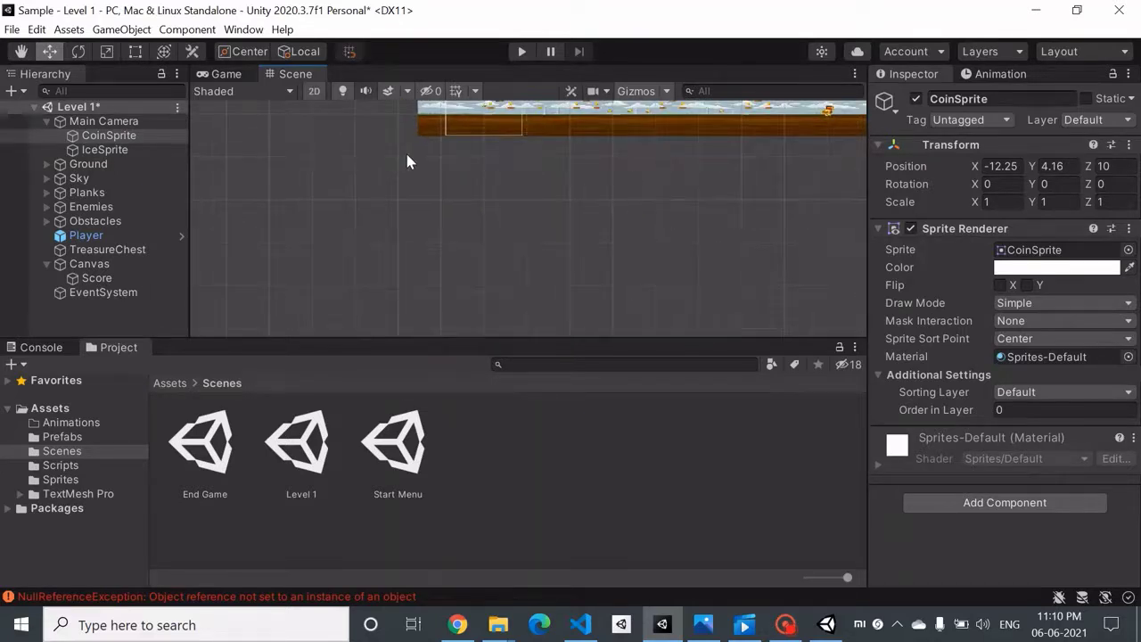
pyautogui.click(21, 51)
pyautogui.moveTo(318, 160); pyautogui.dragTo(203, 259)
pyautogui.scroll(5, 306, 196)
pyautogui.scroll(2, 306, 196)
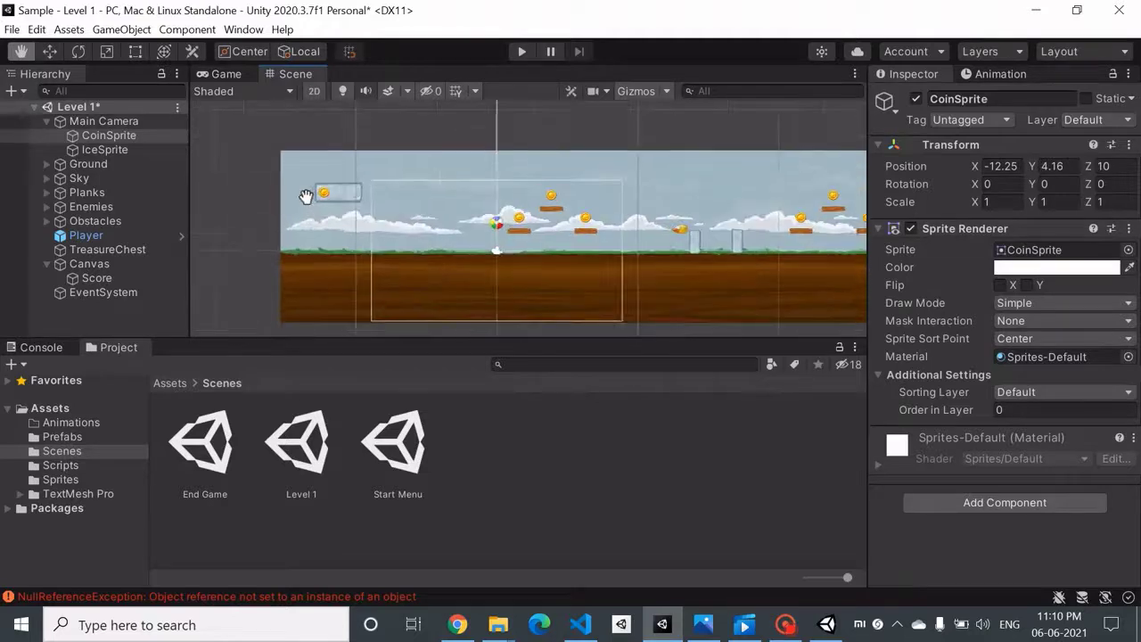
pyautogui.moveTo(295, 75); pyautogui.dragTo(816, 96)
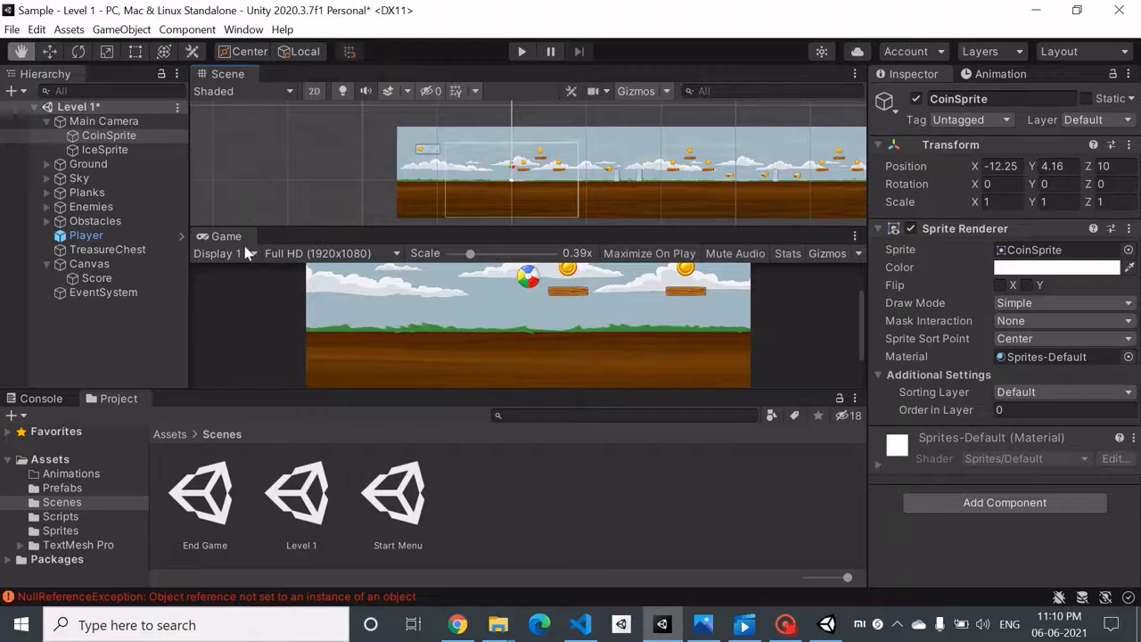
pyautogui.moveTo(229, 239); pyautogui.dragTo(773, 67)
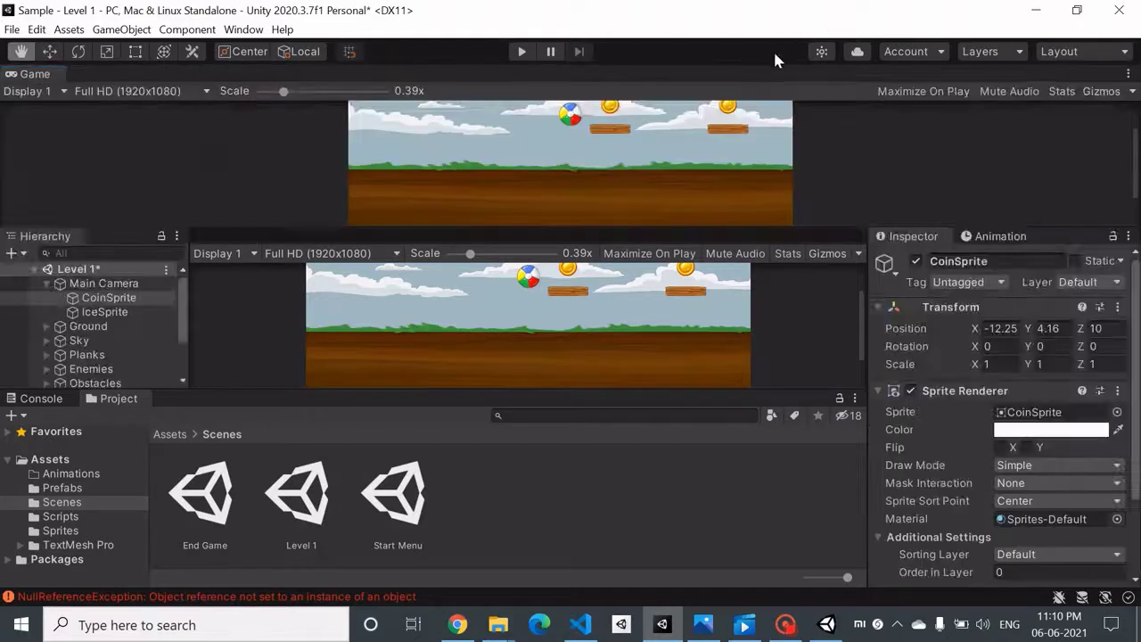
pyautogui.click(594, 254)
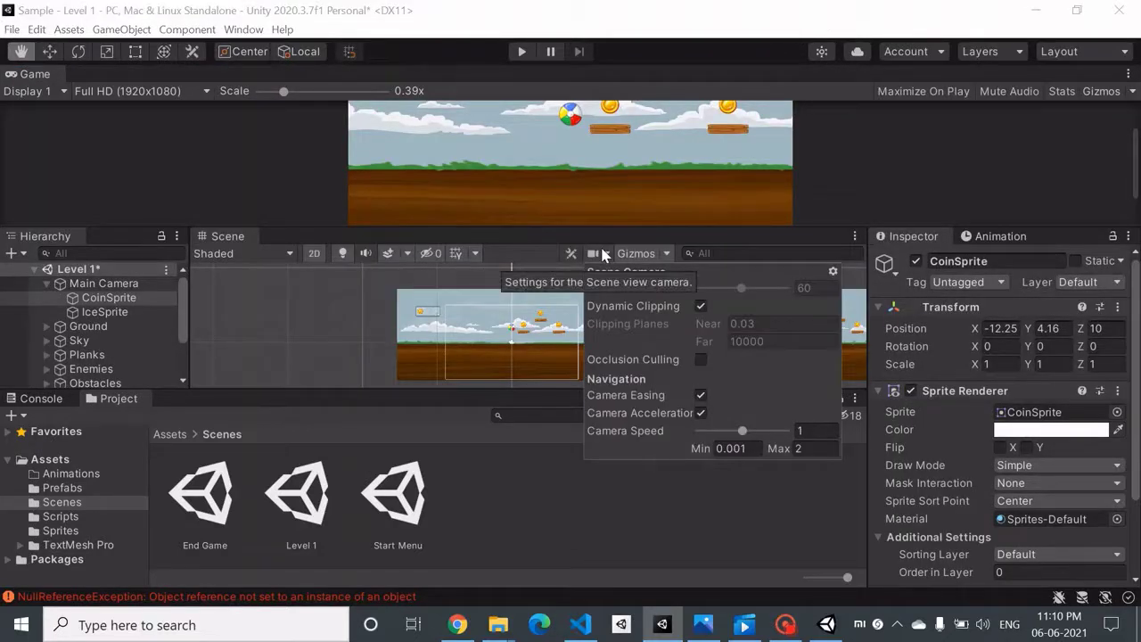
pyautogui.hotkey('ctrl', 'z')
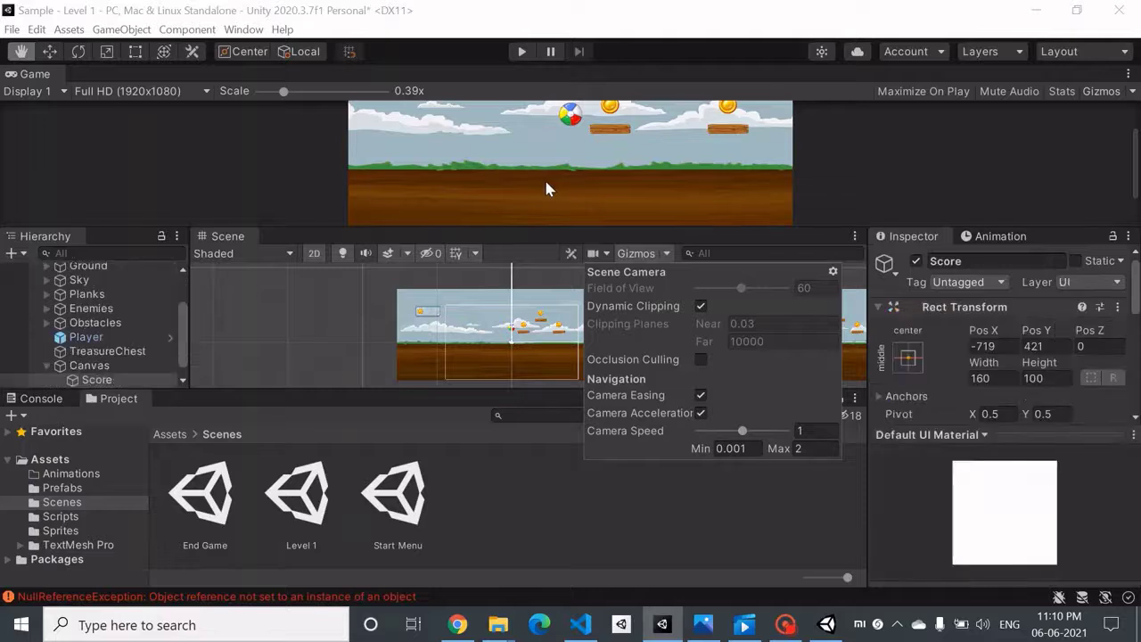
pyautogui.moveTo(35, 74); pyautogui.dragTo(374, 251)
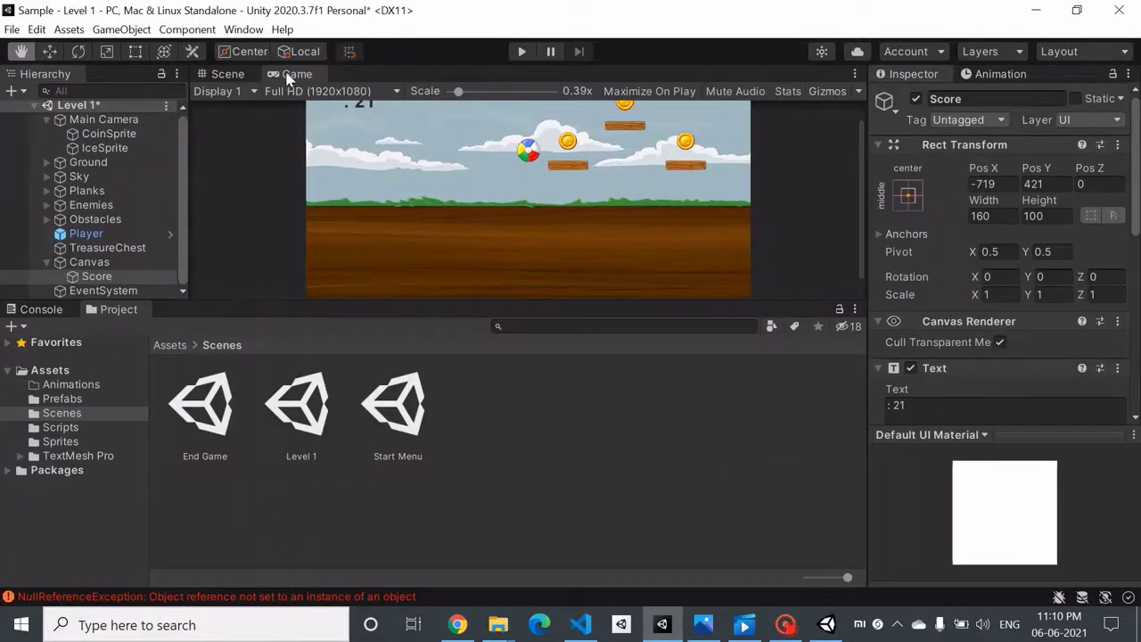
# Dock the Game view beside the Scene view and make CoinSprite a child of IceSprite under the Main Camera.
pyautogui.moveTo(287, 77); pyautogui.dragTo(643, 174)
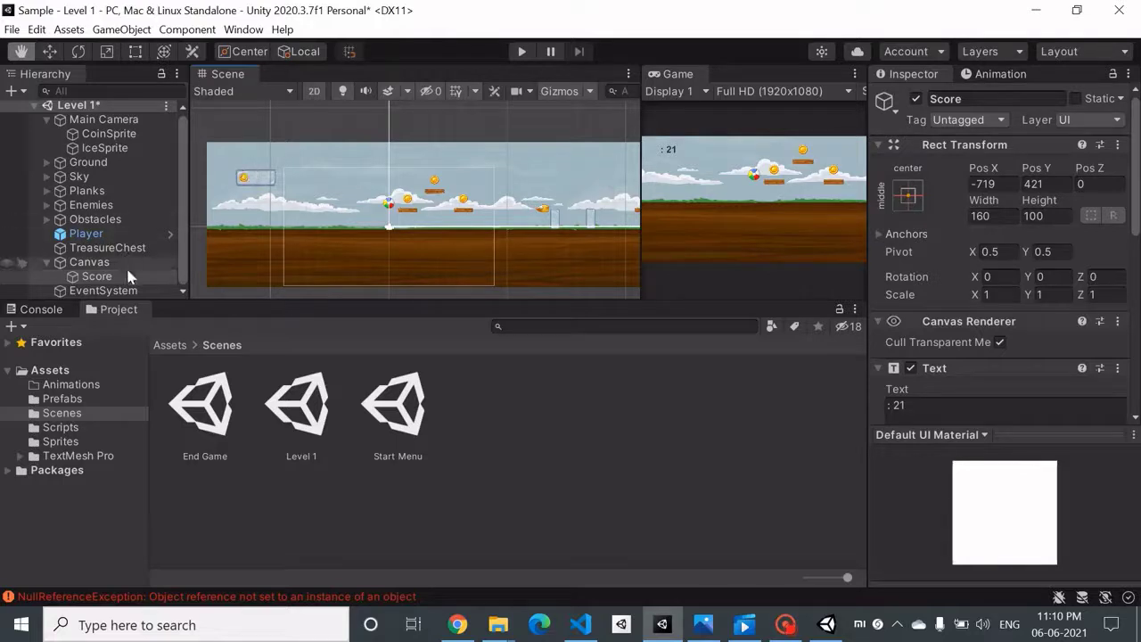
pyautogui.click(90, 137)
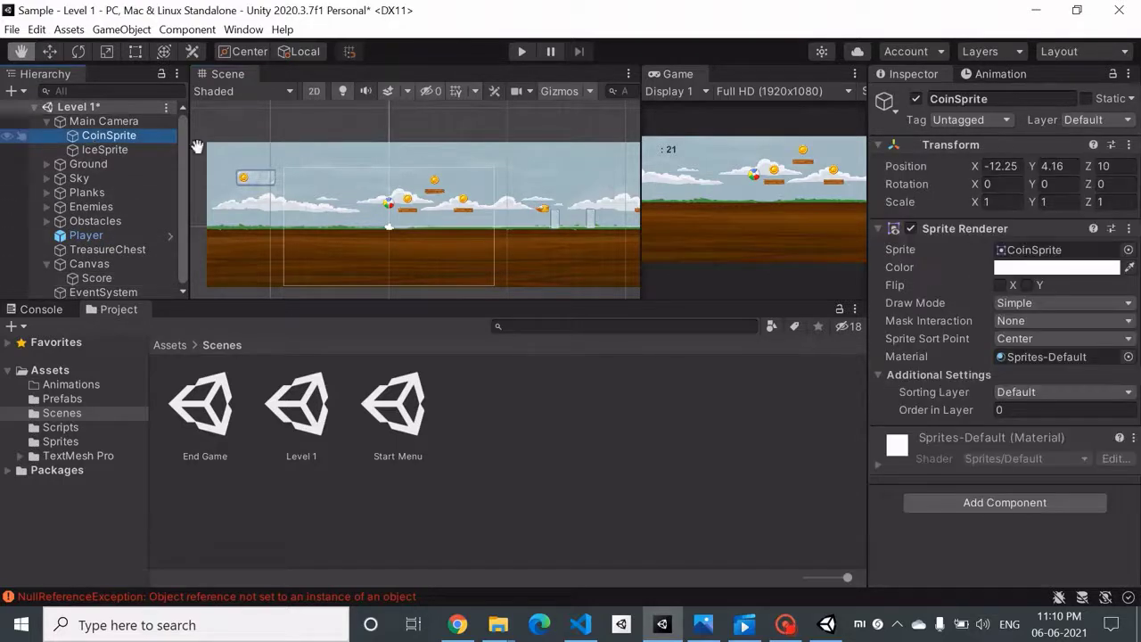
pyautogui.click(50, 51)
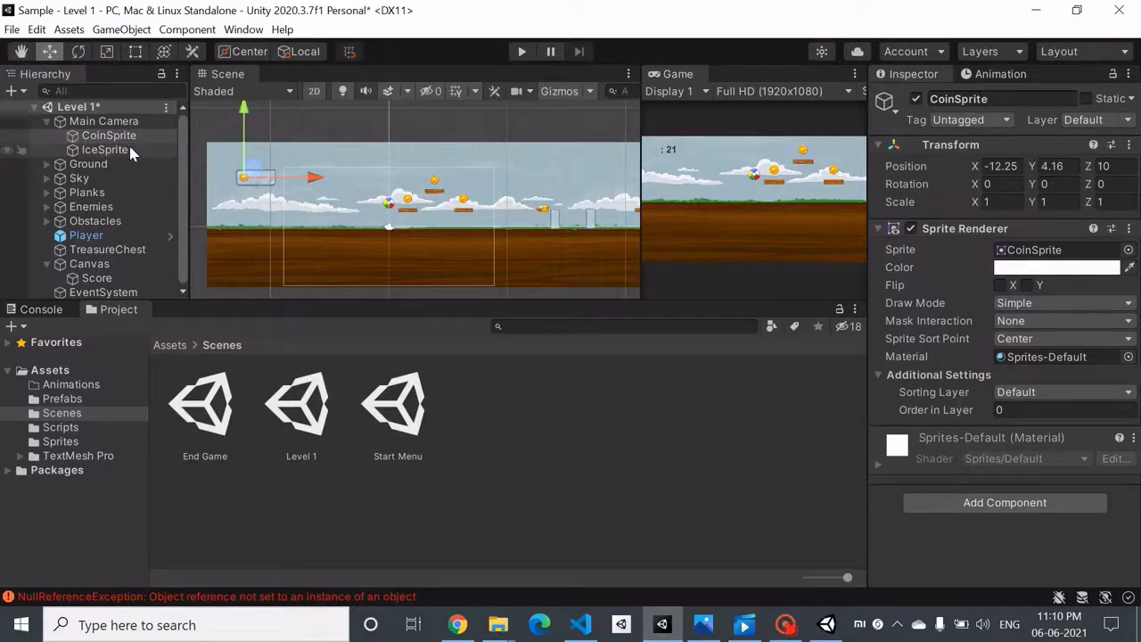
pyautogui.moveTo(130, 152); pyautogui.dragTo(120, 142)
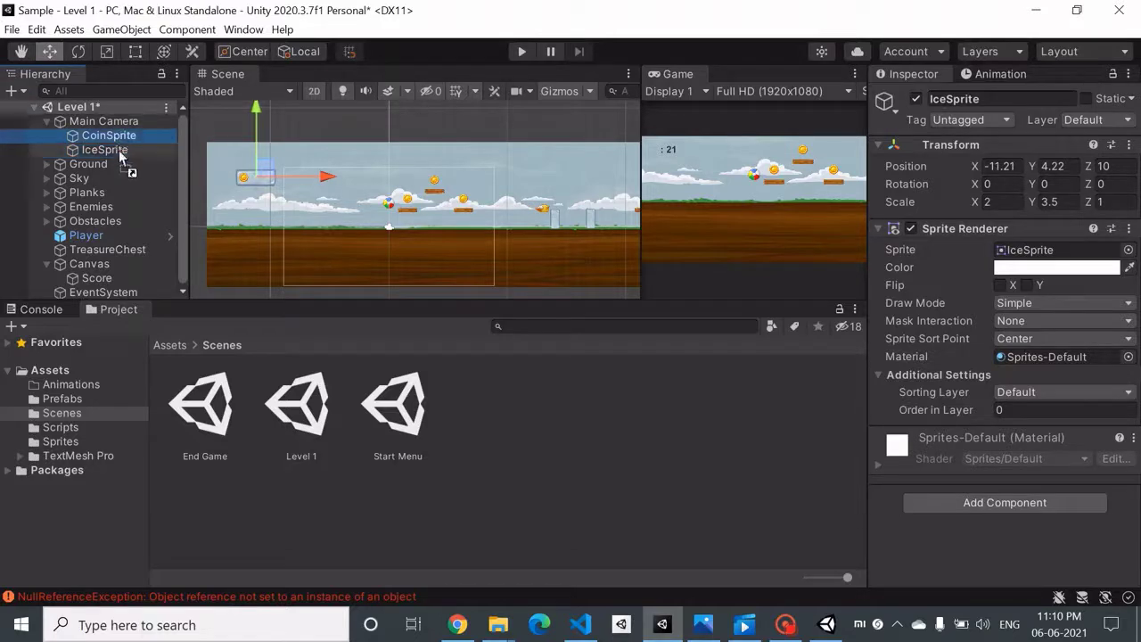
pyautogui.click(115, 139)
pyautogui.moveTo(115, 143); pyautogui.dragTo(120, 149)
pyautogui.click(135, 140)
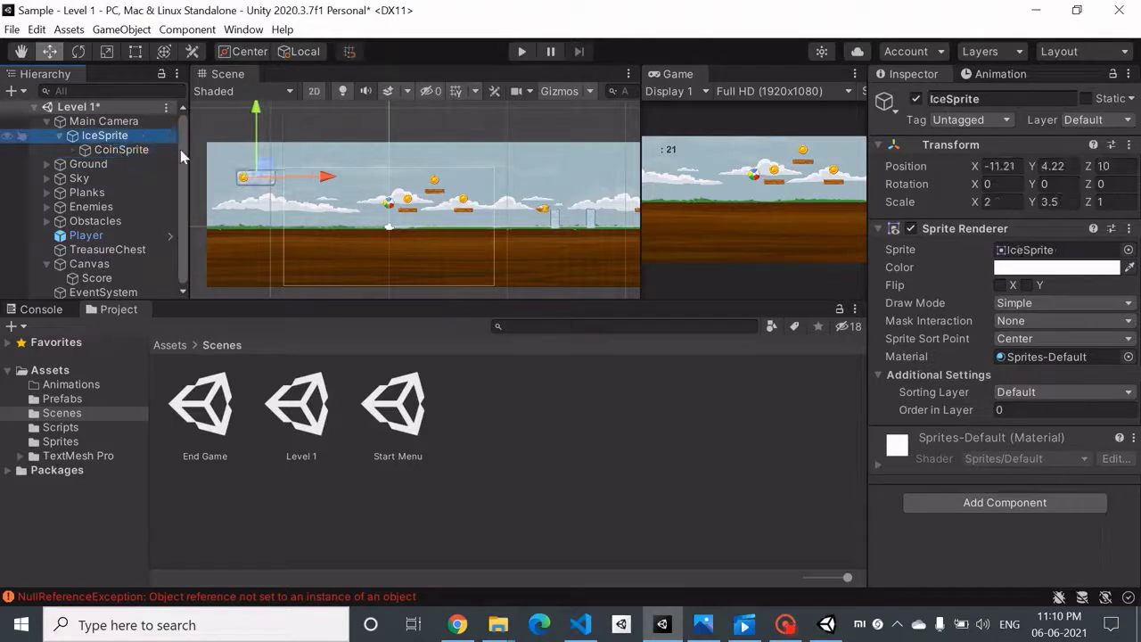
# Move IceSprite behind the score text, to about X -6.84, Y 3.99, and check it in an enlarged Game view.
pyautogui.moveTo(261, 174); pyautogui.dragTo(318, 174)
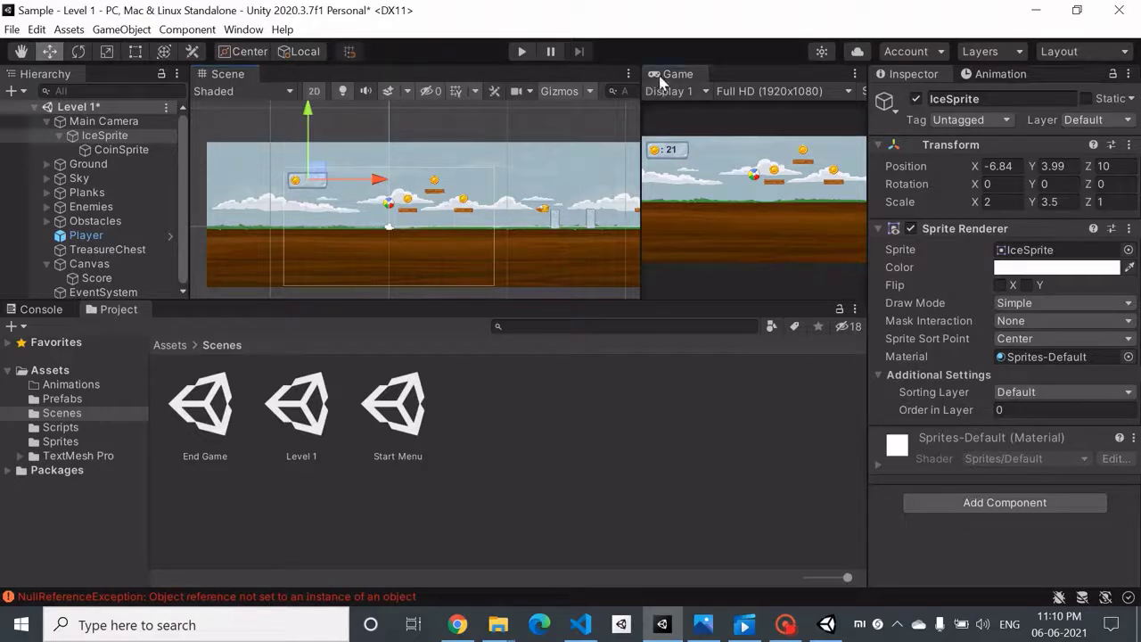
pyautogui.moveTo(664, 75); pyautogui.dragTo(533, 83)
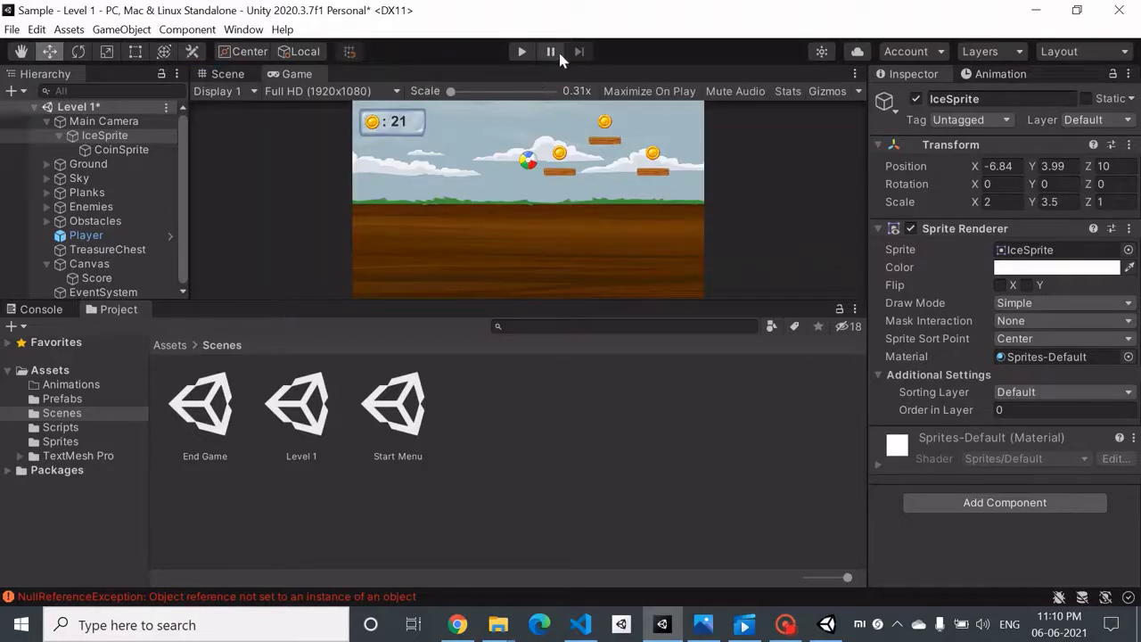
pyautogui.moveTo(563, 301); pyautogui.dragTo(569, 505)
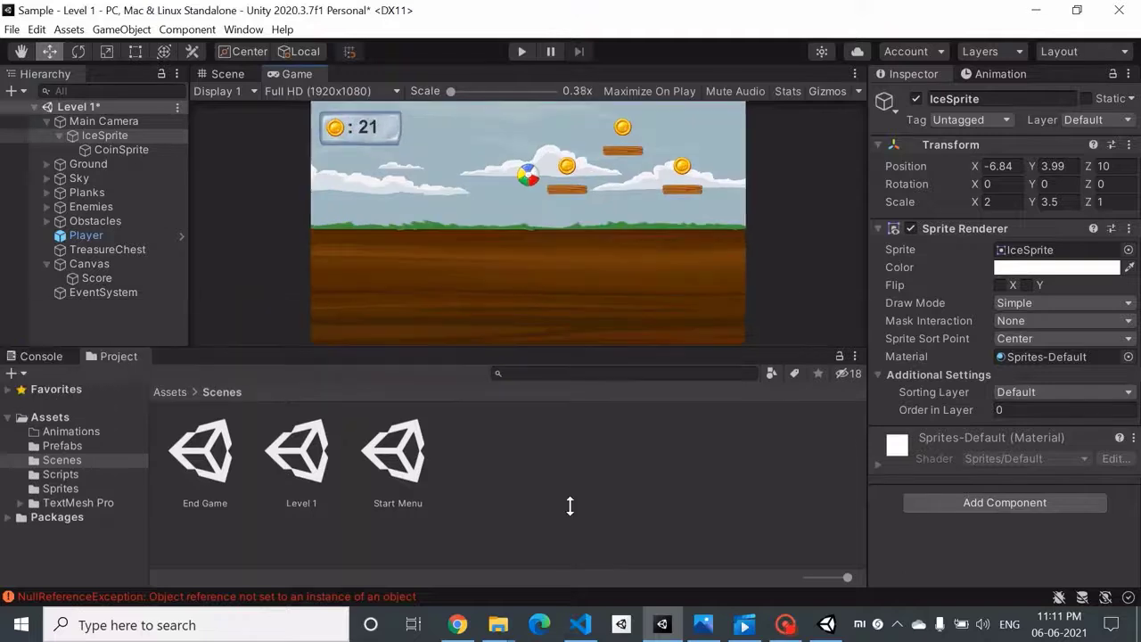
# Play-test Level 1 by rolling and jumping the ball to collect coins until the end screen, and stop the game.
pyautogui.click(520, 52)
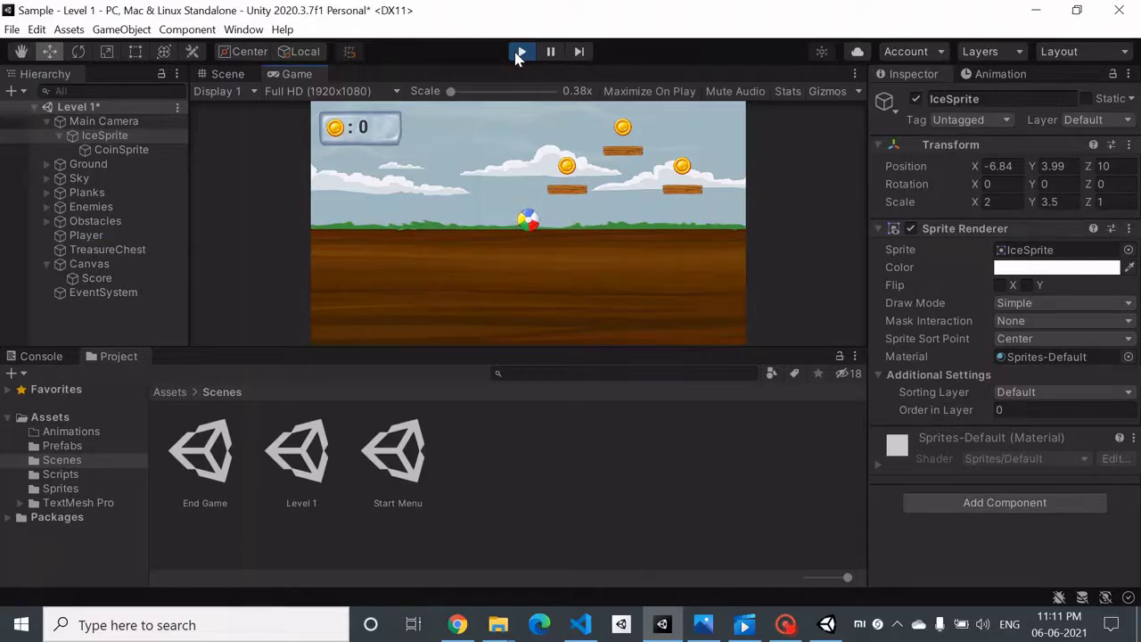
pyautogui.press('Left')
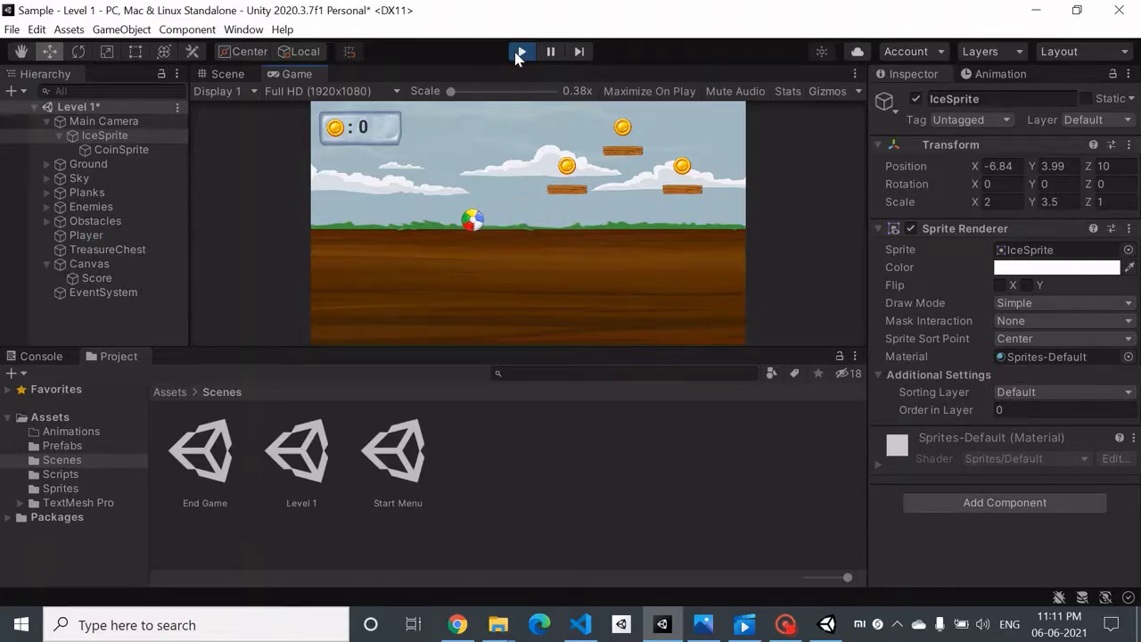
pyautogui.press('Right')
pyautogui.press('space')
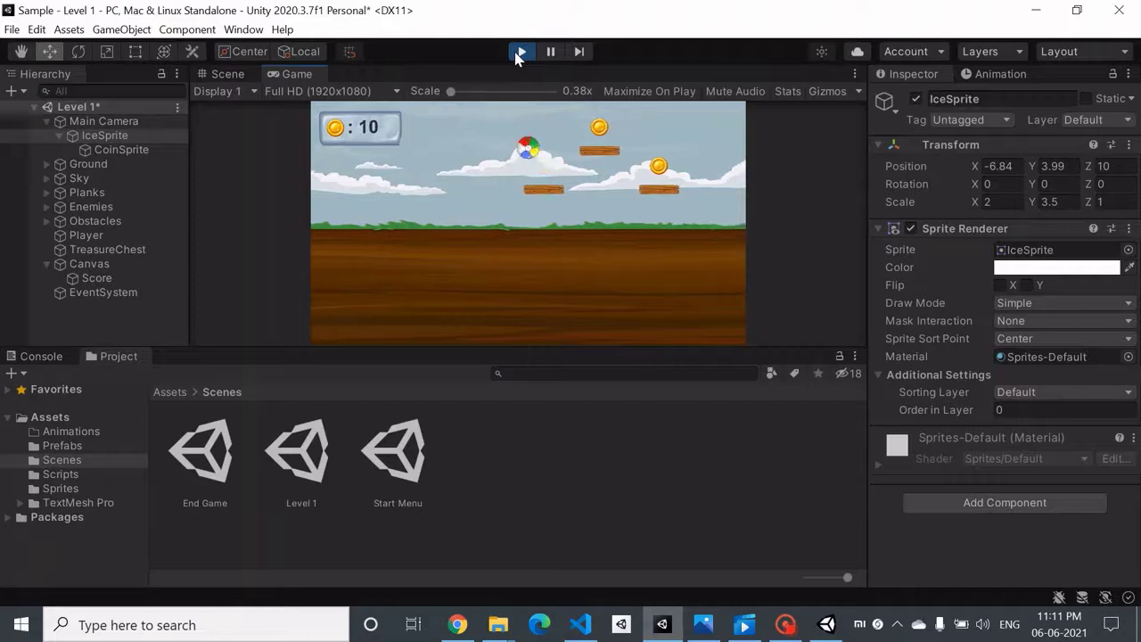
pyautogui.press('Right')
pyautogui.press('space')
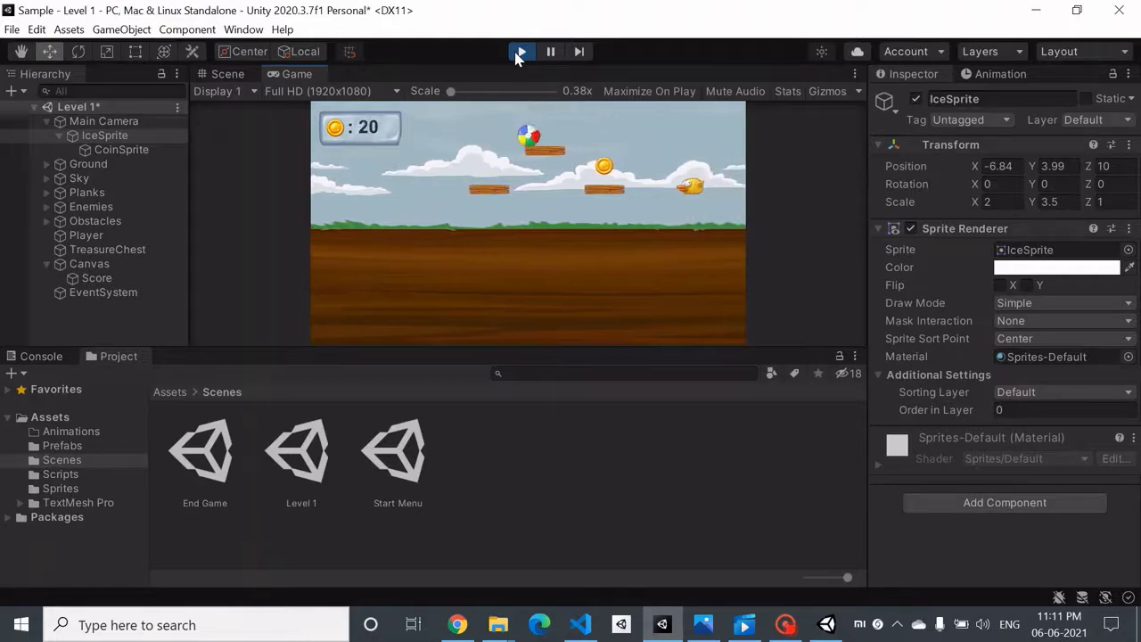
pyautogui.press('Right')
pyautogui.press('space')
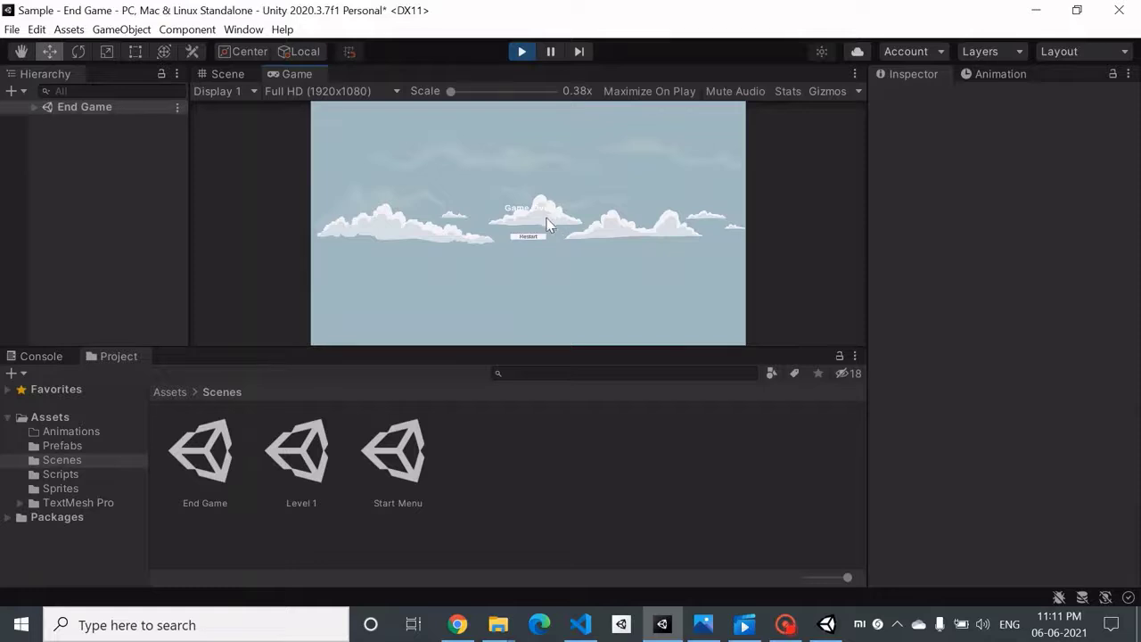
pyautogui.hotkey('ctrl', 'p')
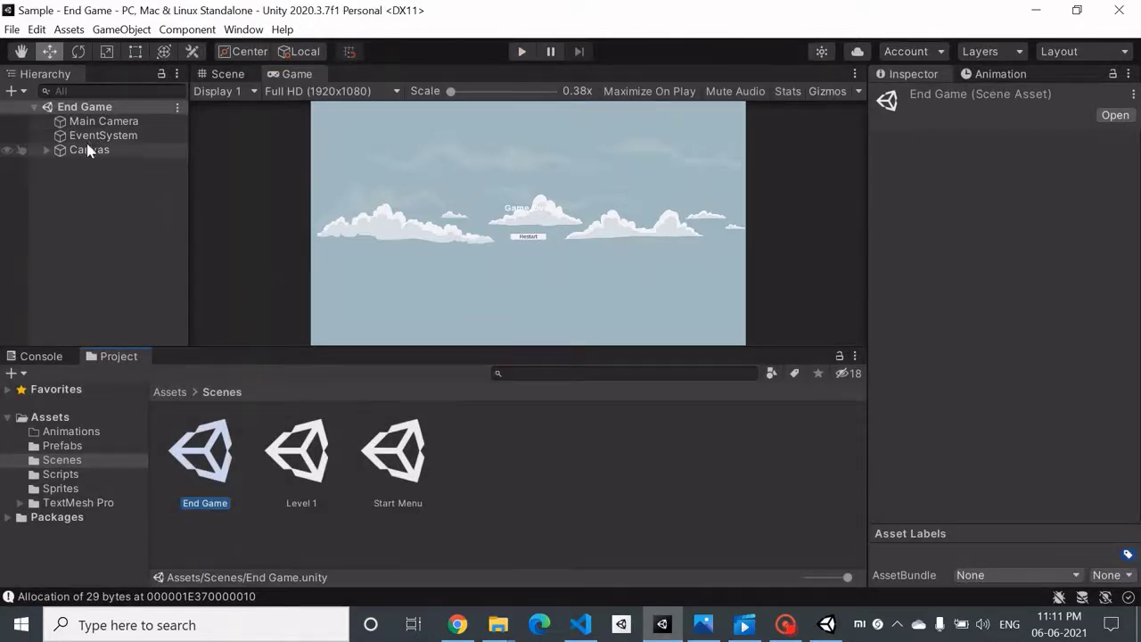
# Select the GameOver text under the End Game scene's Canvas and frame the whole canvas in the Scene view.
pyautogui.click(46, 150)
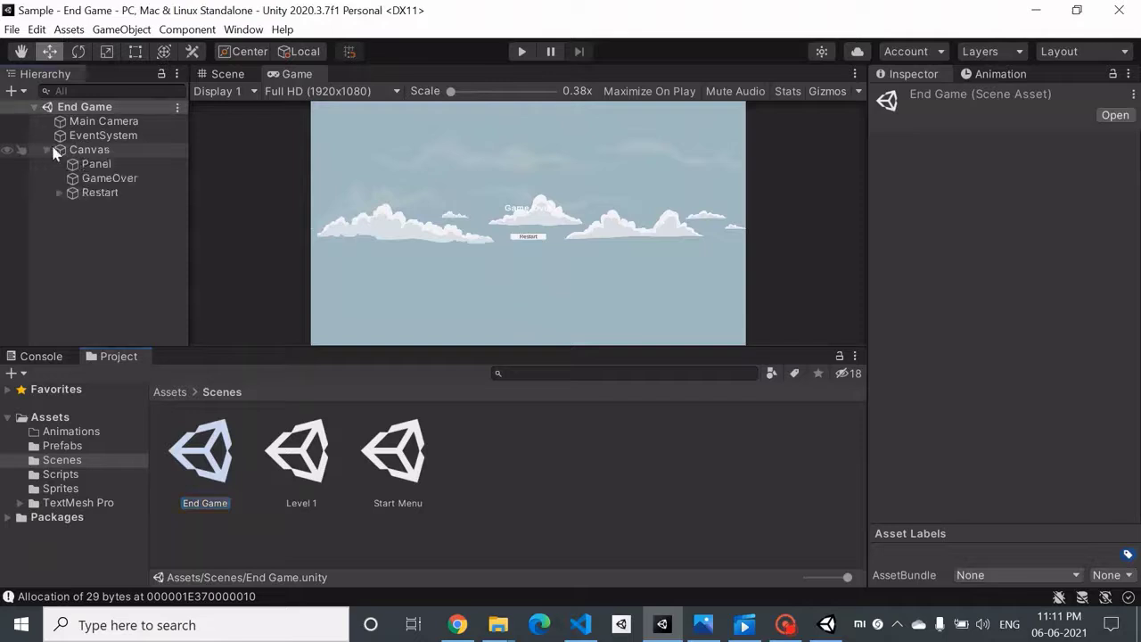
pyautogui.click(108, 179)
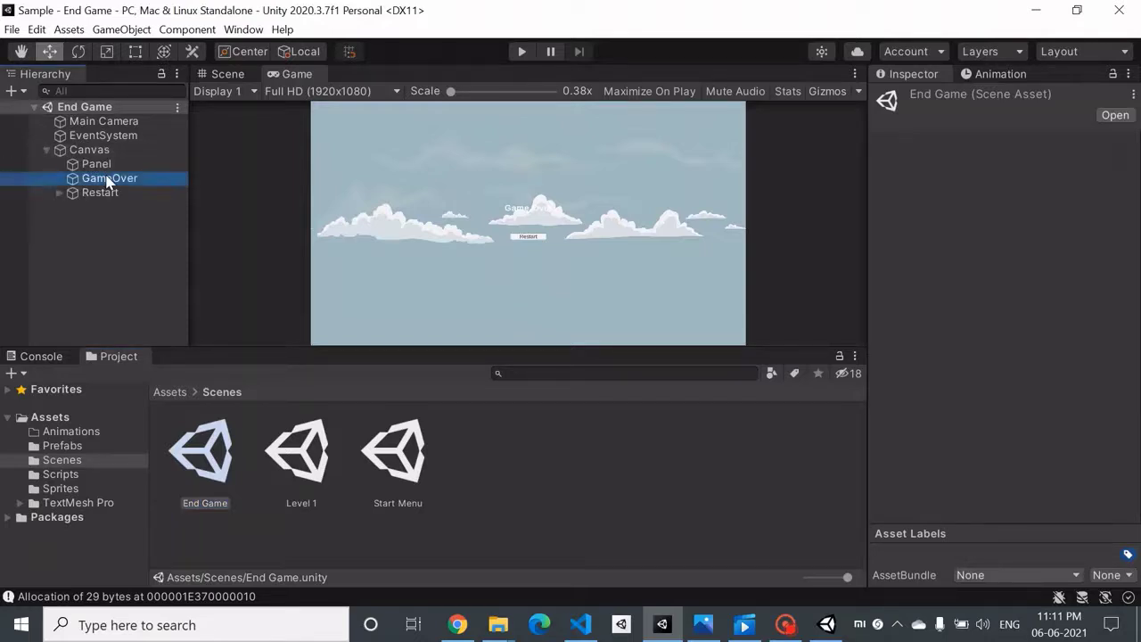
pyautogui.click(224, 75)
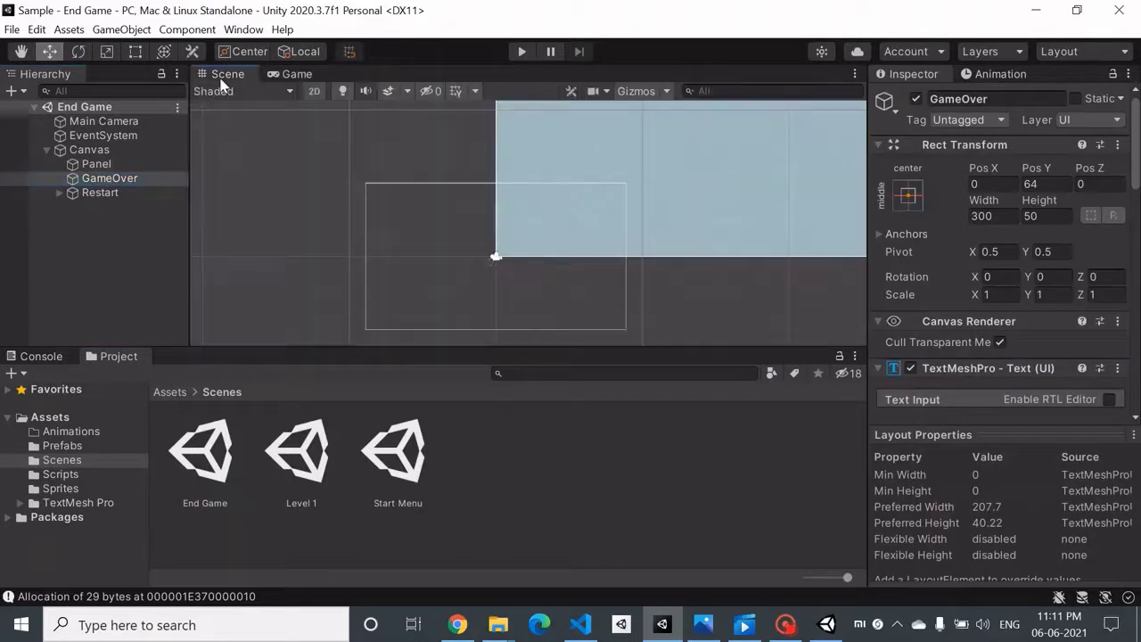
pyautogui.scroll(-5, 815, 111)
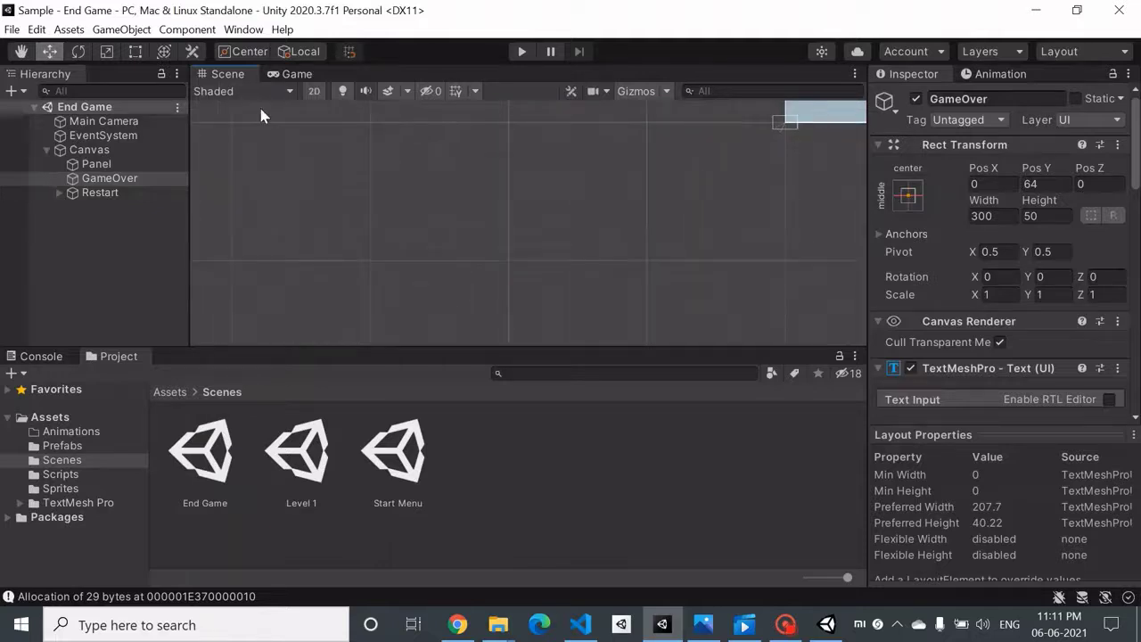
pyautogui.click(21, 51)
pyautogui.moveTo(463, 173); pyautogui.dragTo(54, 314)
pyautogui.moveTo(614, 141); pyautogui.dragTo(306, 351)
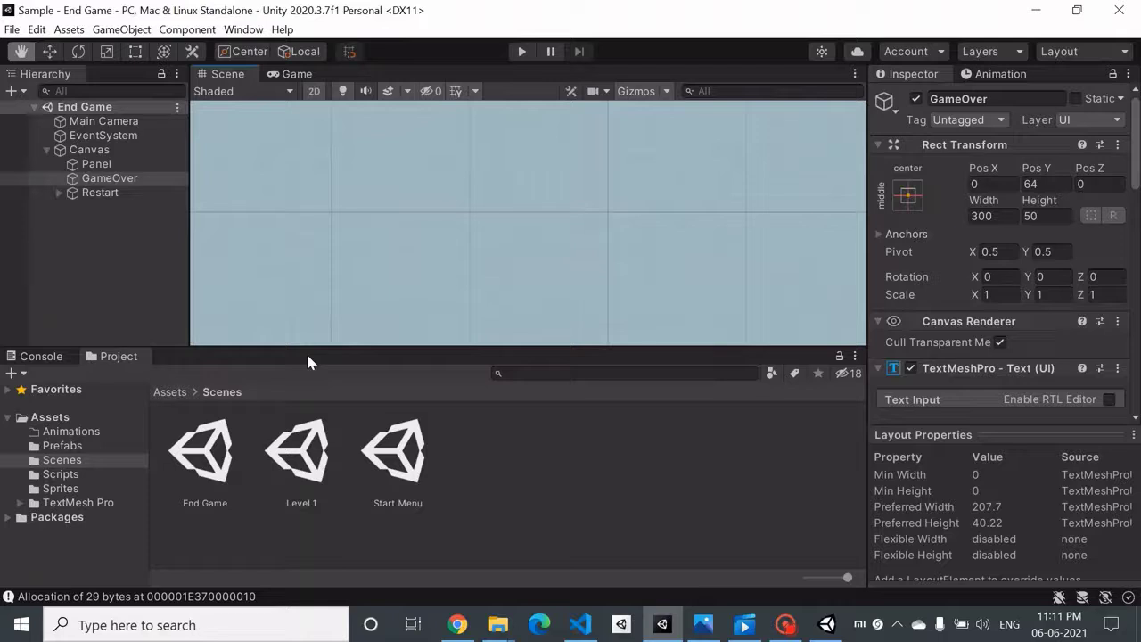
pyautogui.scroll(-8, 399, 230)
pyautogui.scroll(3, 448, 170)
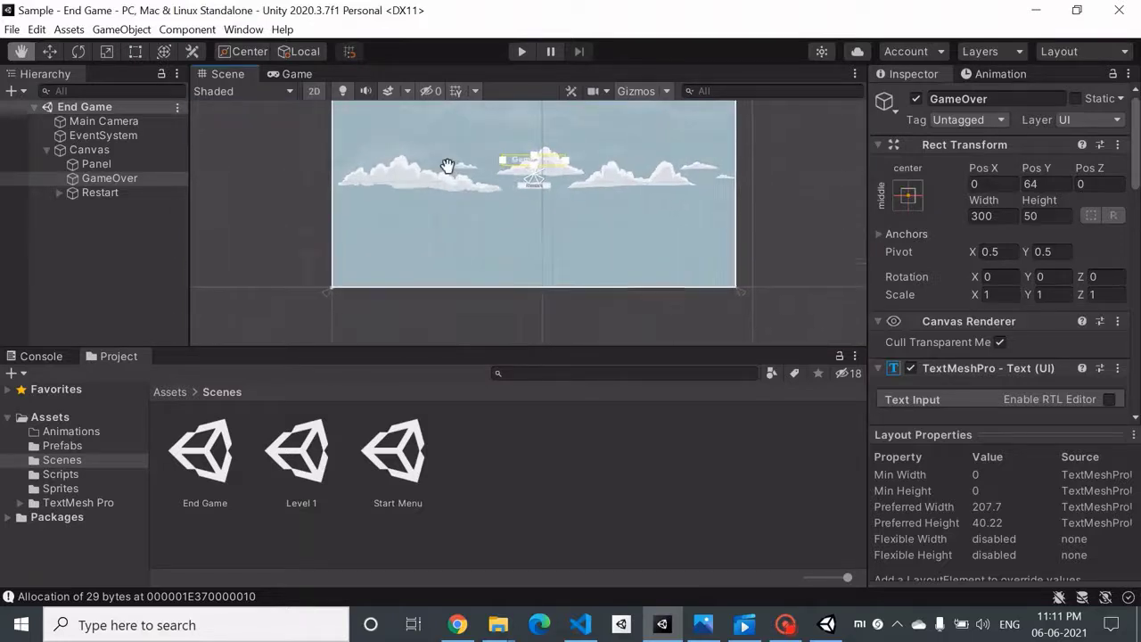
pyautogui.scroll(-2, 447, 166)
pyautogui.moveTo(451, 158); pyautogui.dragTo(490, 209)
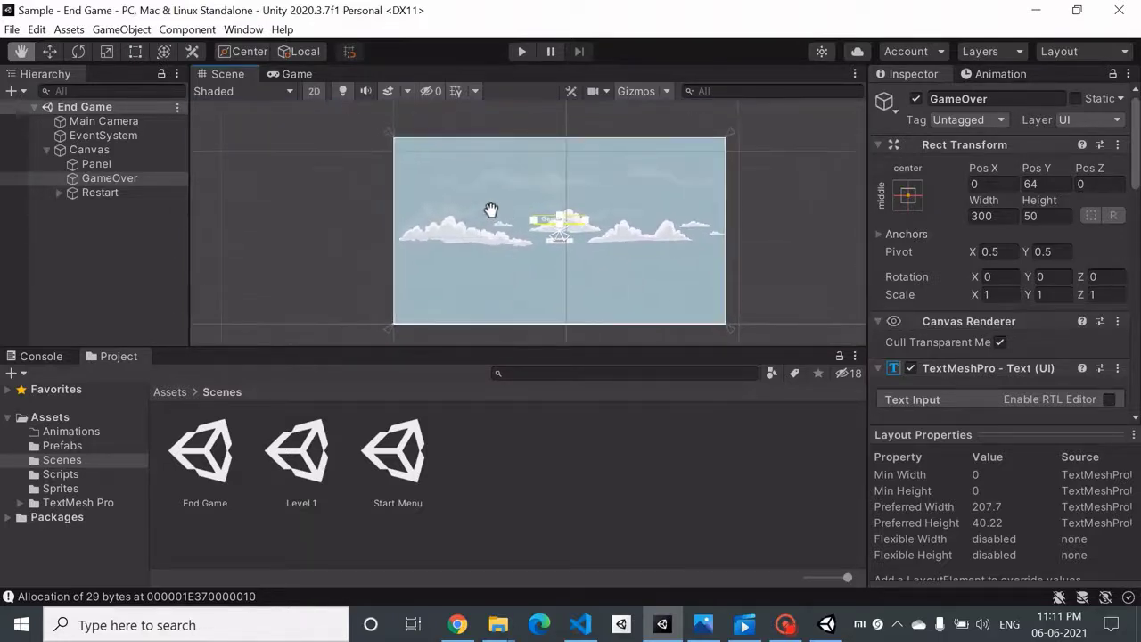
# Set the GameOver text box's height to 100 and its width to 500.
pyautogui.click(1034, 216)
pyautogui.write('100')
pyautogui.hotkey('shift', 'Tab')
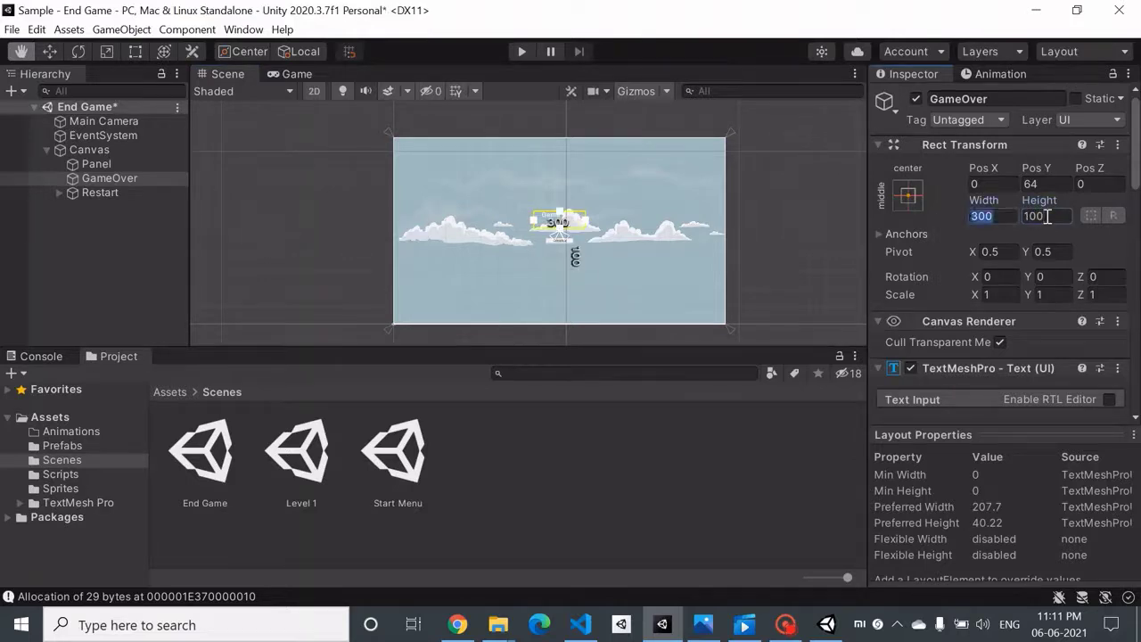
pyautogui.write('500')
# Set the font size of the GameOver text to 100.
pyautogui.scroll(-5, 1043, 219)
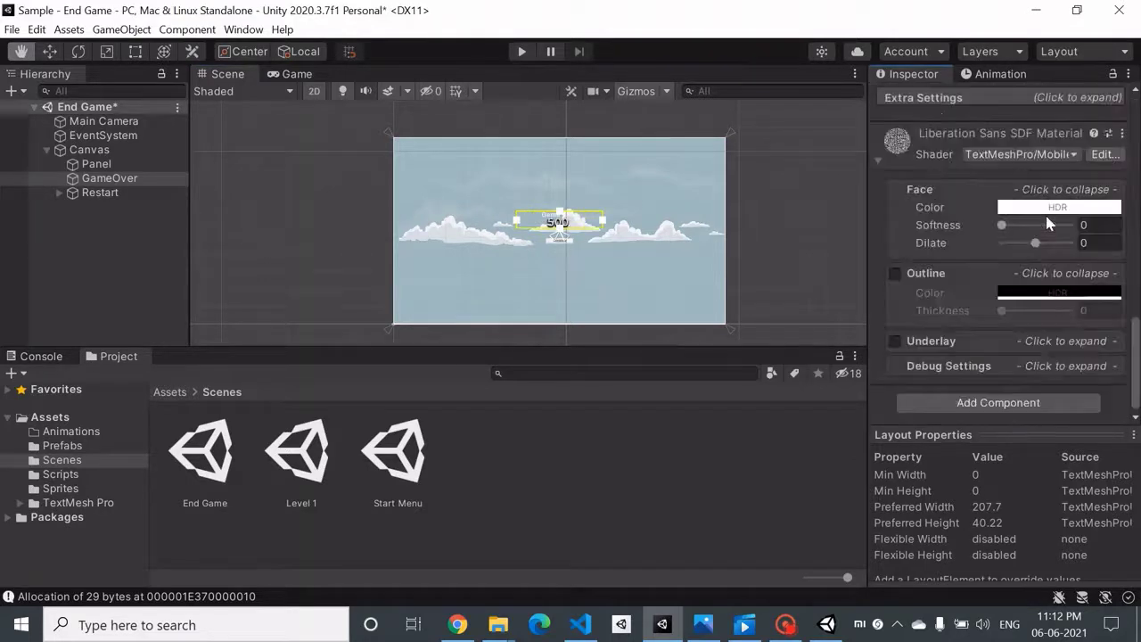
pyautogui.scroll(-3, 998, 248)
pyautogui.scroll(3, 996, 214)
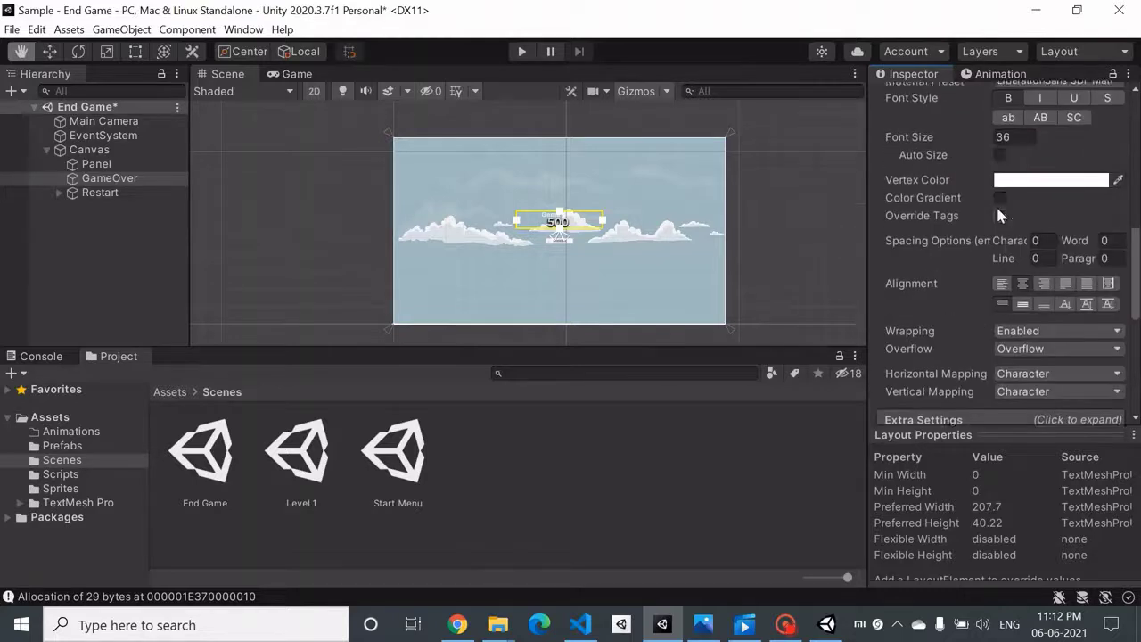
pyautogui.write('100')
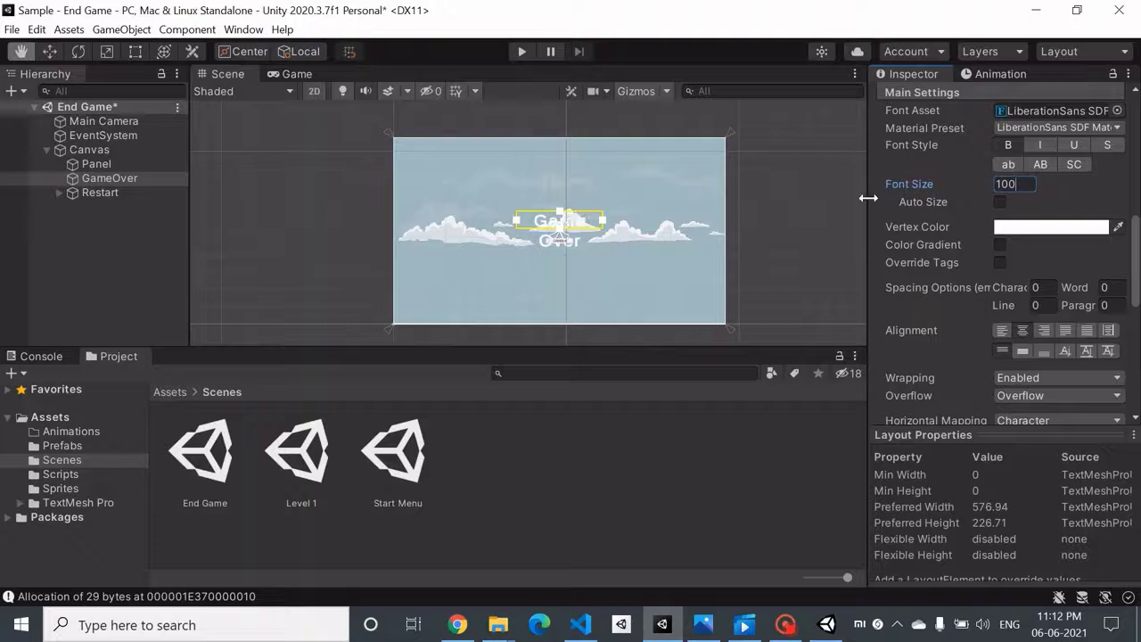
# Widen the GameOver text box to 1000 and move it up to about Y 265 on the canvas.
pyautogui.scroll(5, 957, 221)
pyautogui.click(988, 215)
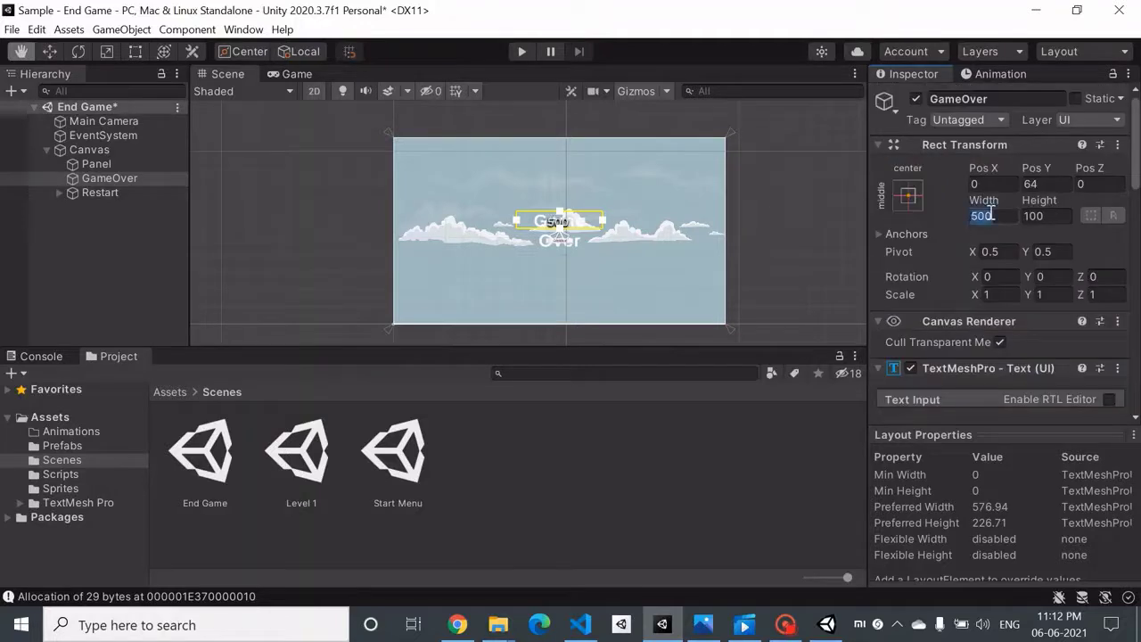
pyautogui.write('1000')
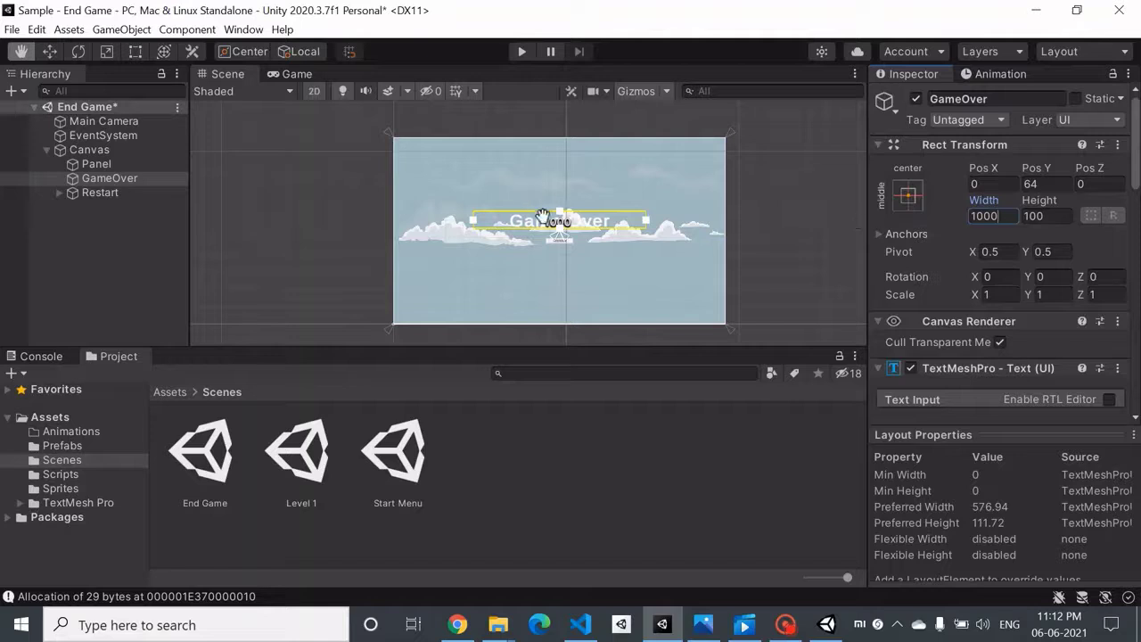
pyautogui.click(49, 52)
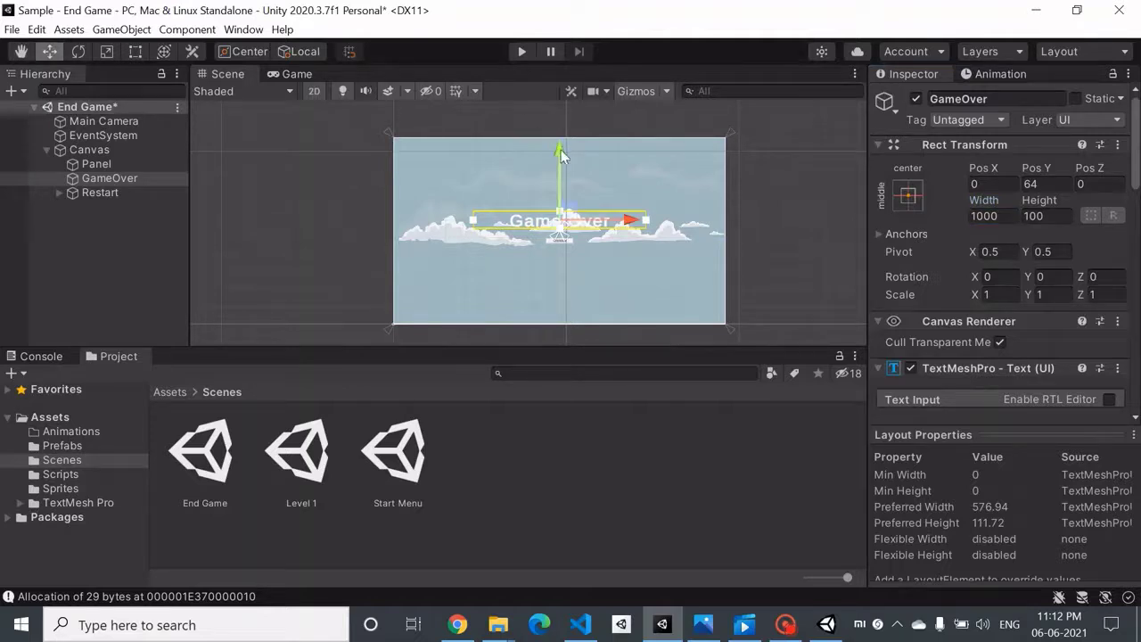
pyautogui.moveTo(560, 155); pyautogui.dragTo(565, 121)
# Set the Restart button's width to 400 and its height to 100.
pyautogui.click(64, 193)
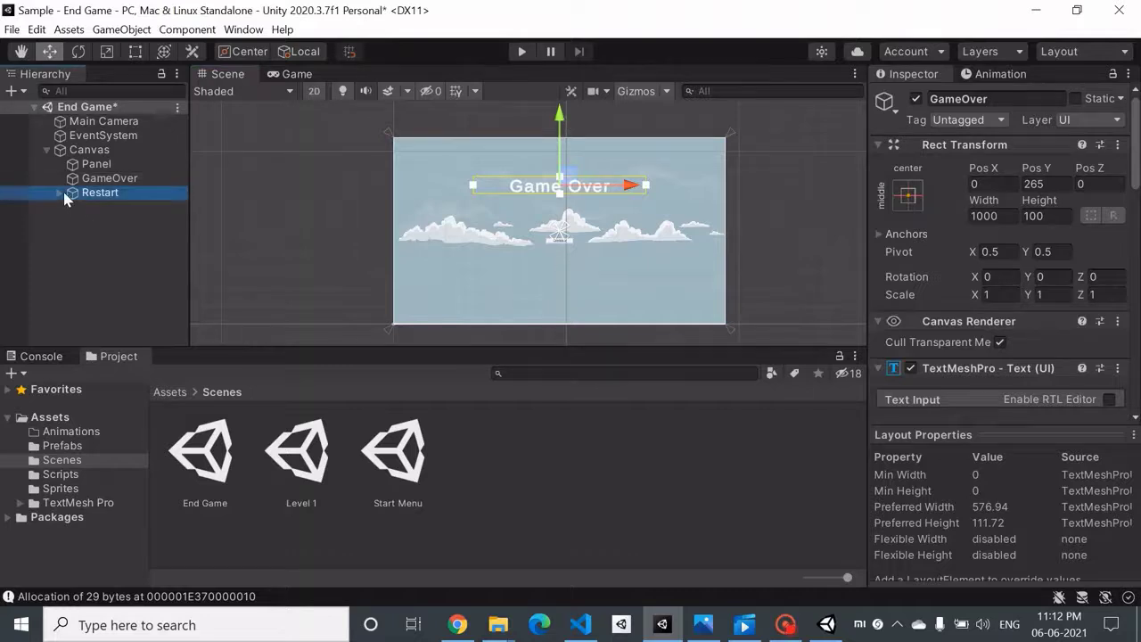
pyautogui.click(61, 193)
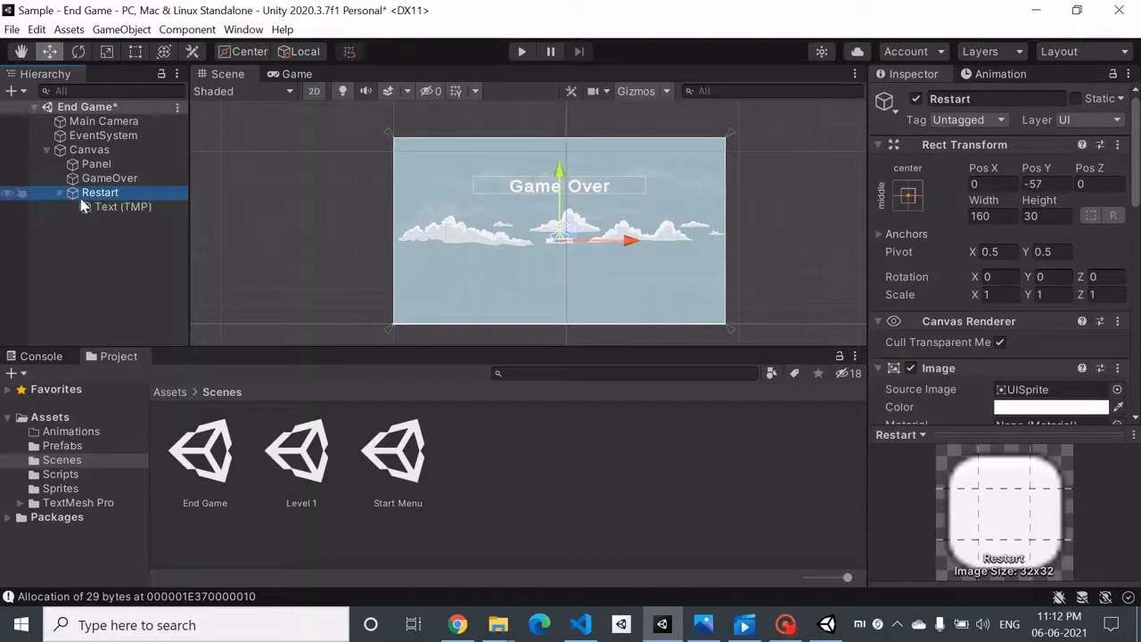
pyautogui.click(113, 208)
pyautogui.click(92, 194)
pyautogui.click(995, 214)
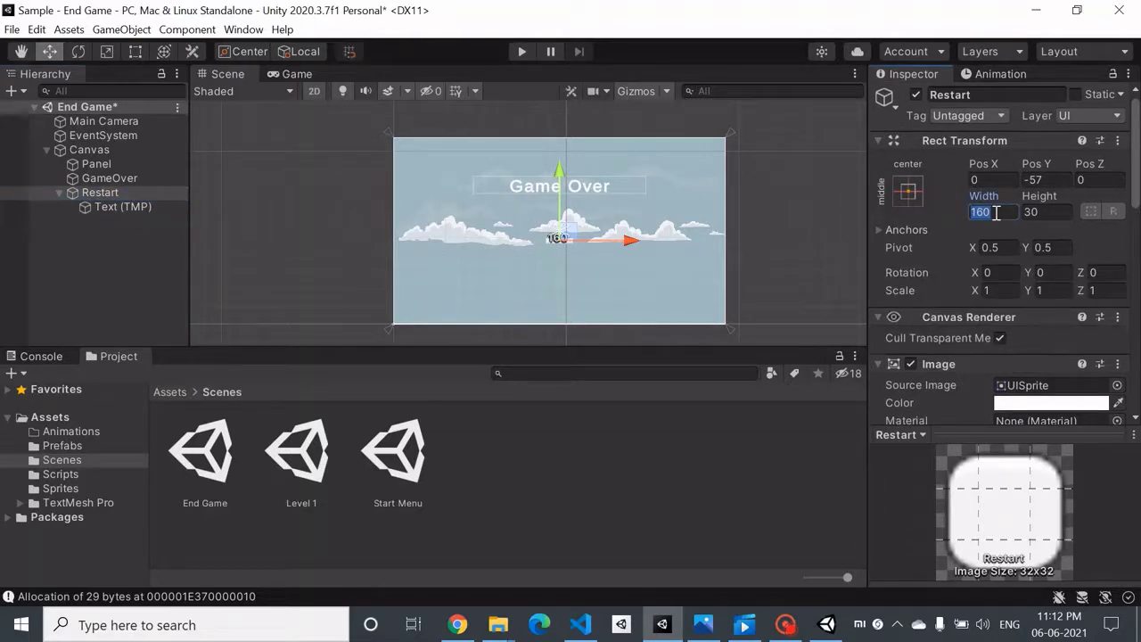
pyautogui.write('400')
pyautogui.press('Tab')
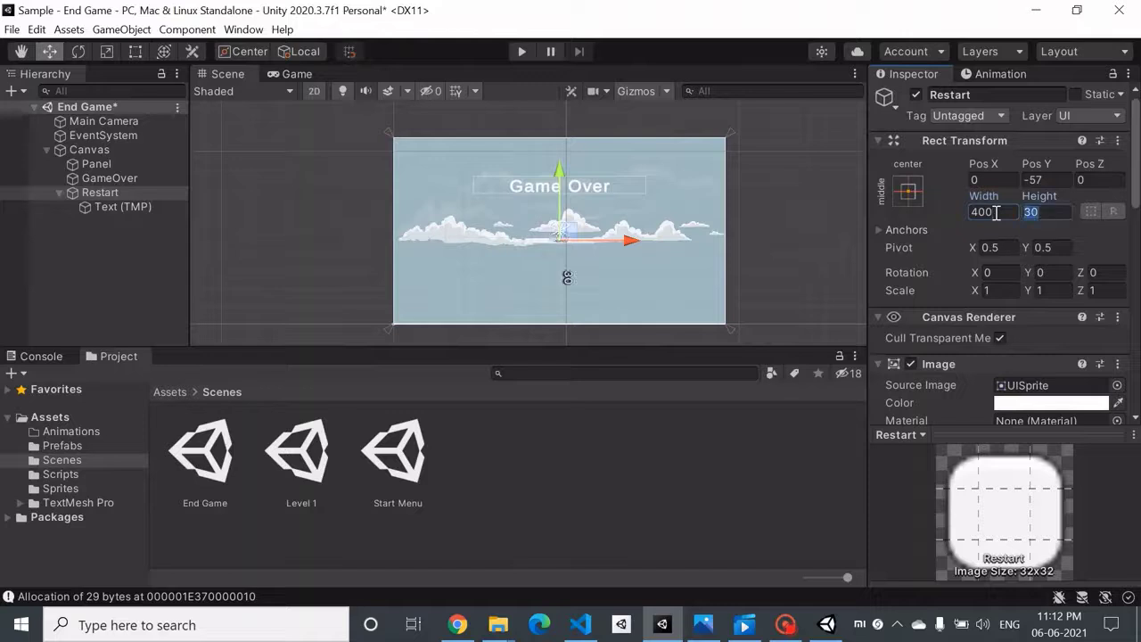
pyautogui.write('100')
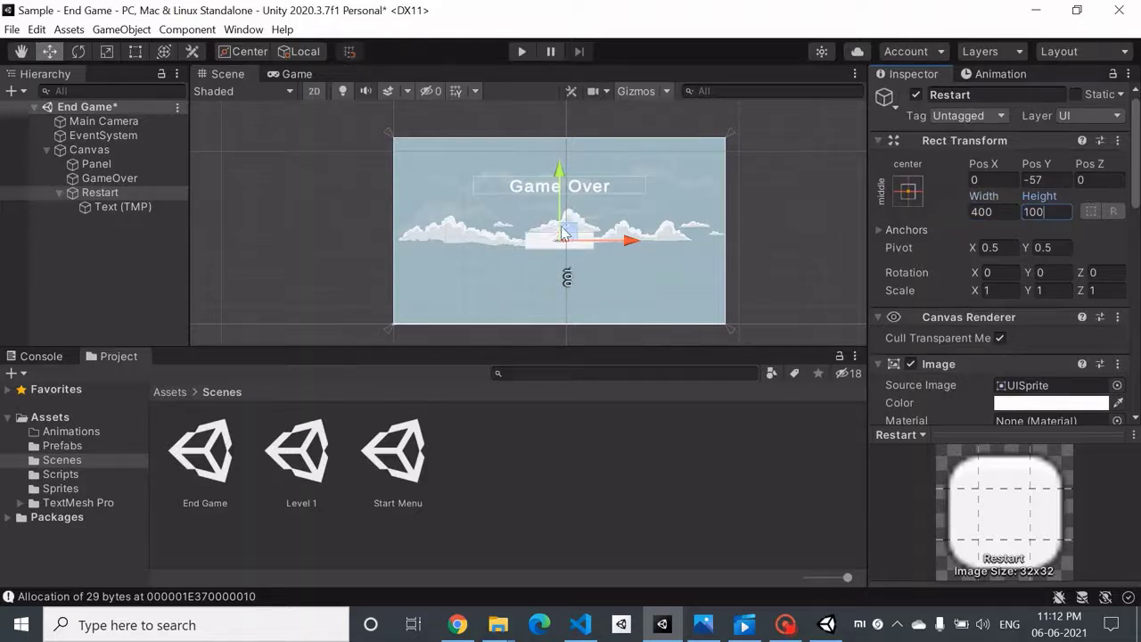
# Move the Restart button down to about X 36, Y -202 on the canvas and preview it in the Game view.
pyautogui.moveTo(562, 232); pyautogui.dragTo(575, 260)
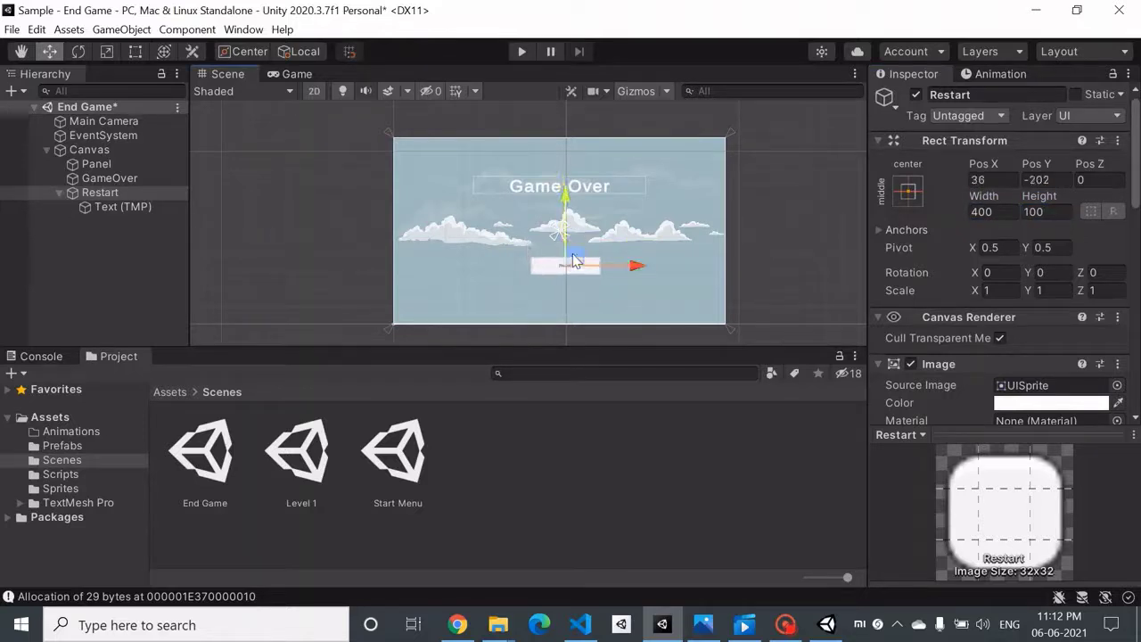
pyautogui.click(294, 75)
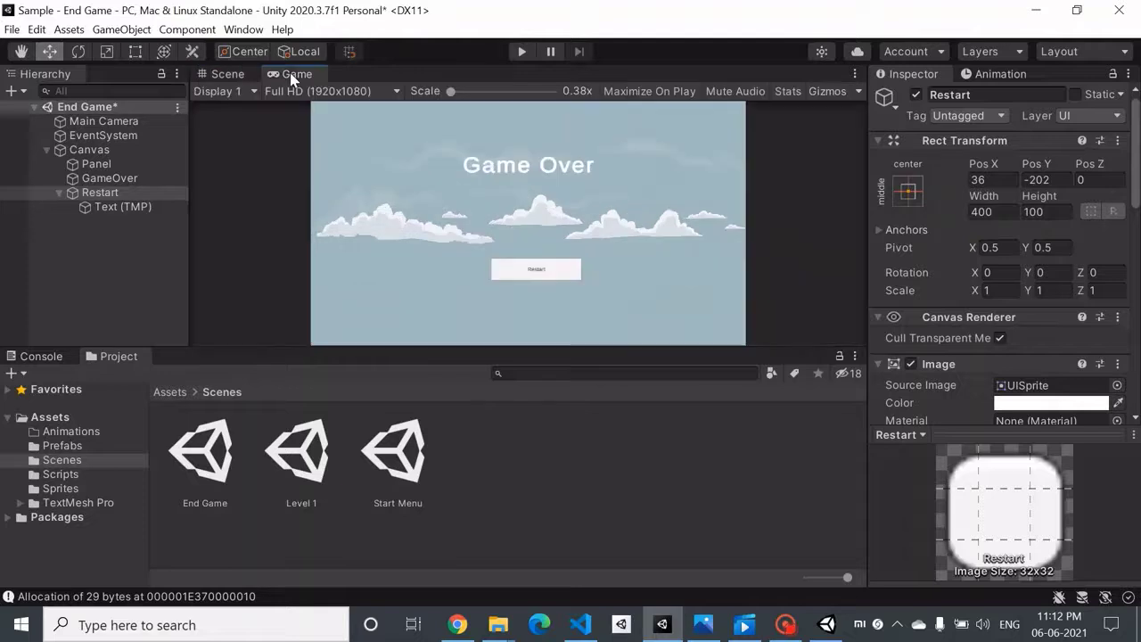
pyautogui.click(224, 77)
# Set the font size of the Restart button's text to 70 and preview the End Game screen in the Game view.
pyautogui.scroll(-10, 972, 337)
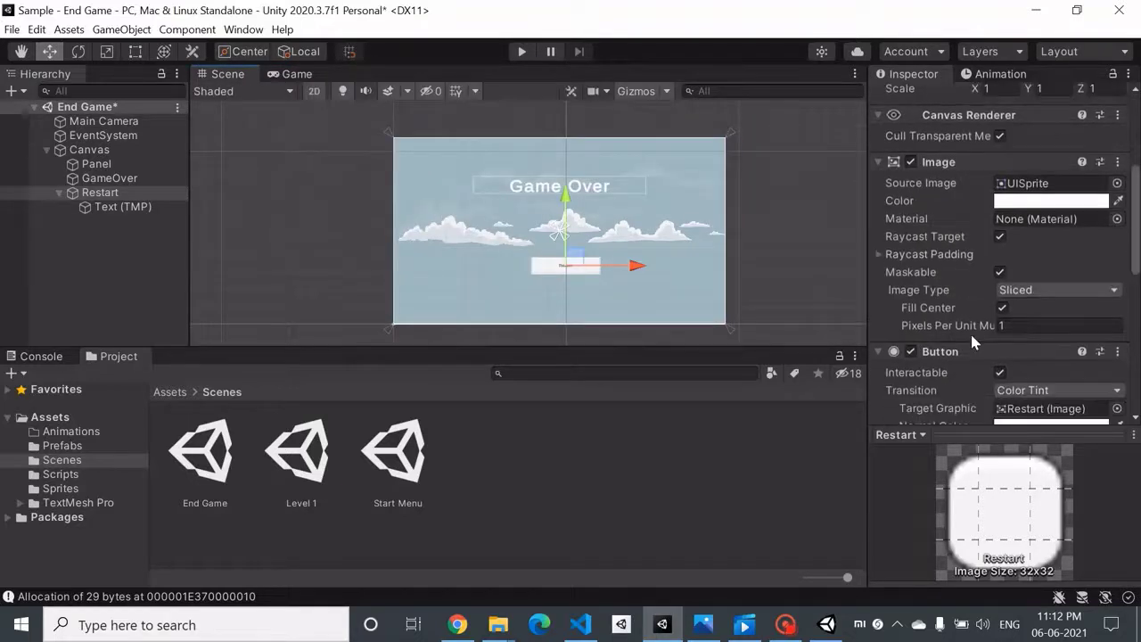
pyautogui.scroll(10, 971, 337)
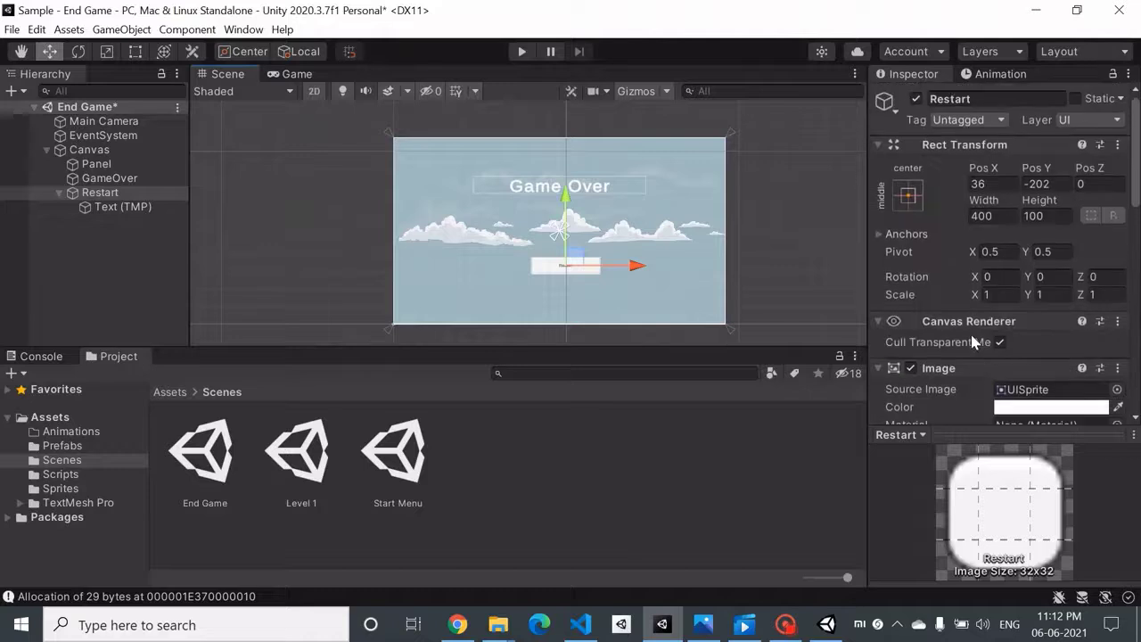
pyautogui.scroll(-4, 936, 343)
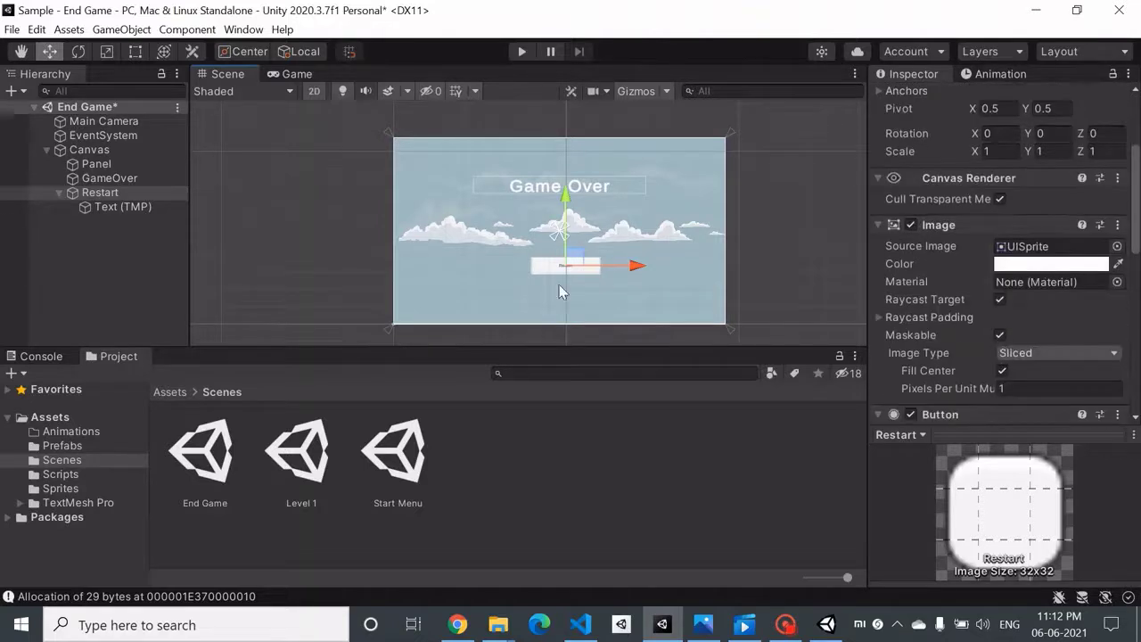
pyautogui.click(151, 206)
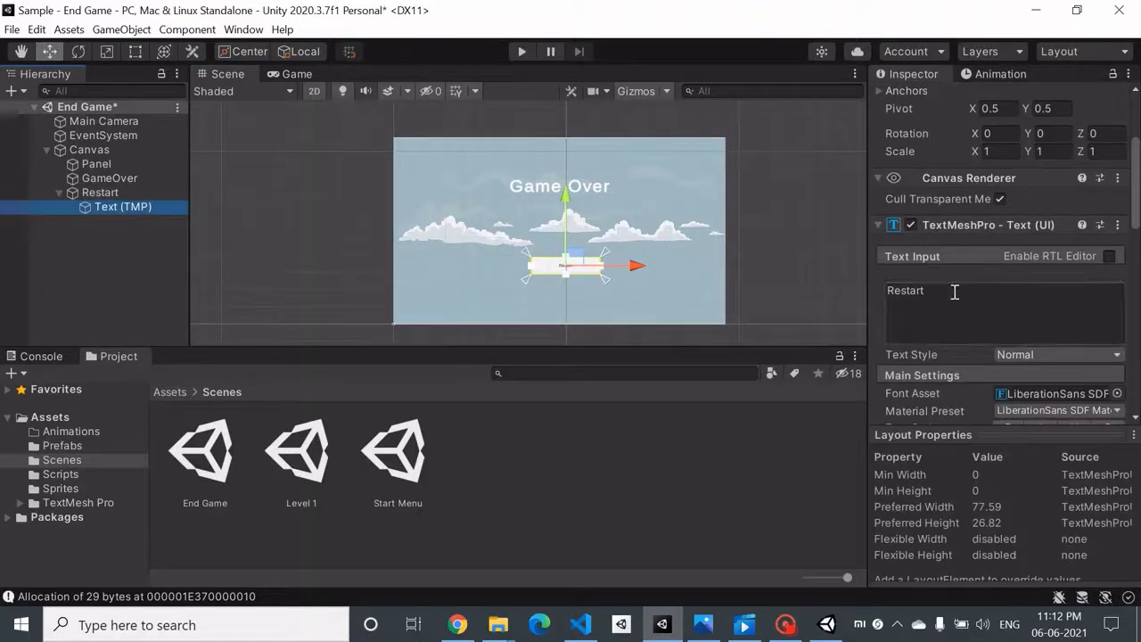
pyautogui.click(940, 300)
pyautogui.scroll(-8, 967, 303)
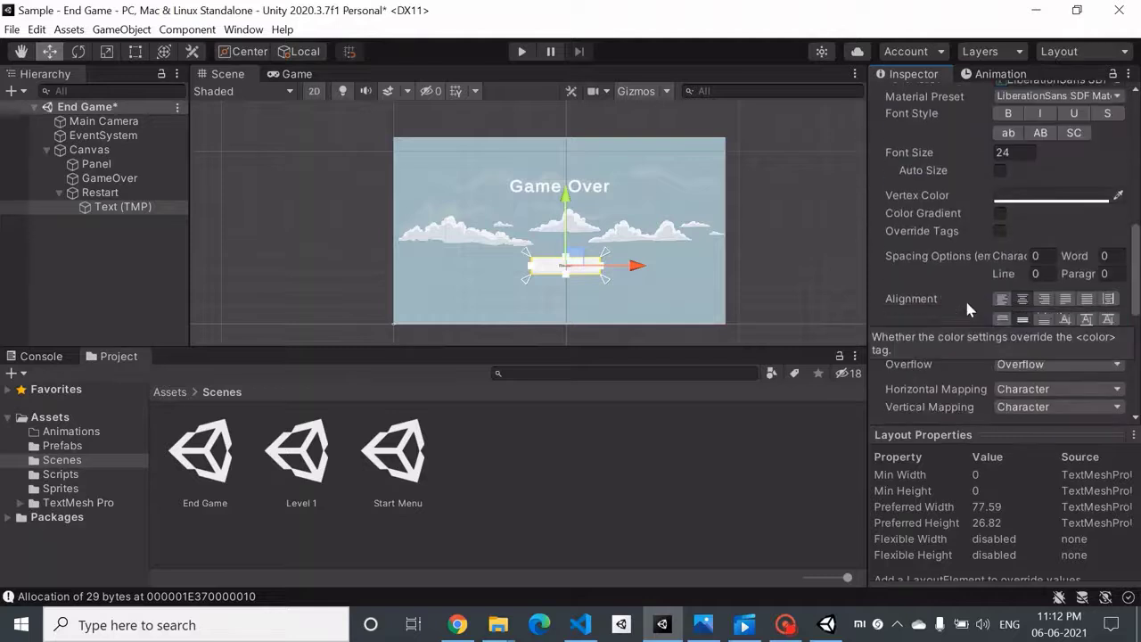
pyautogui.click(1014, 152)
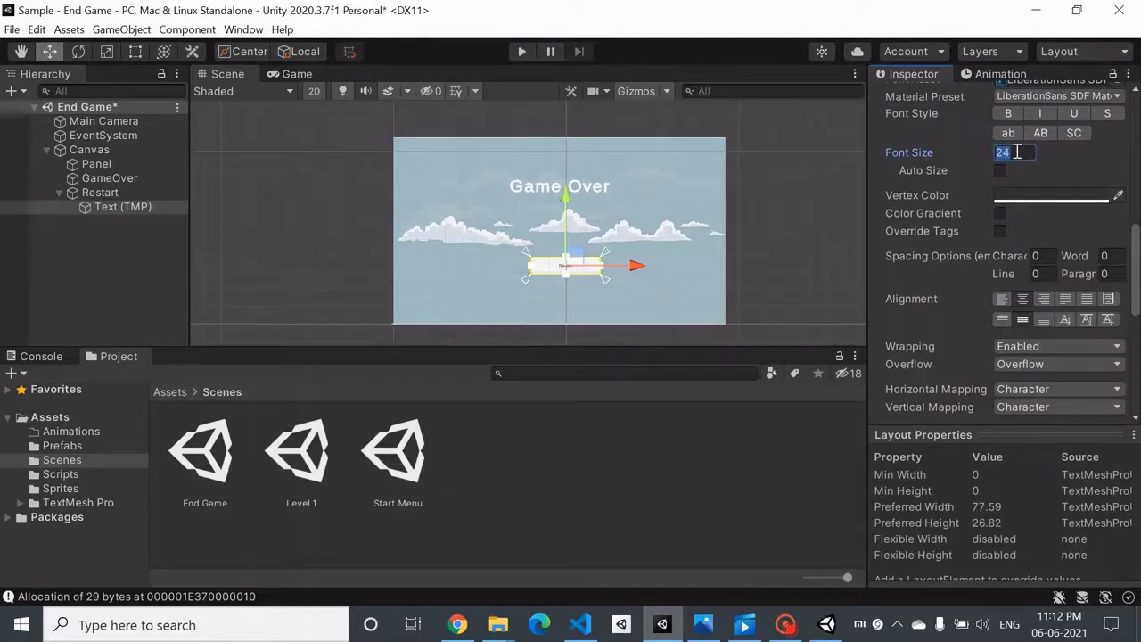
pyautogui.write('70')
pyautogui.click(295, 75)
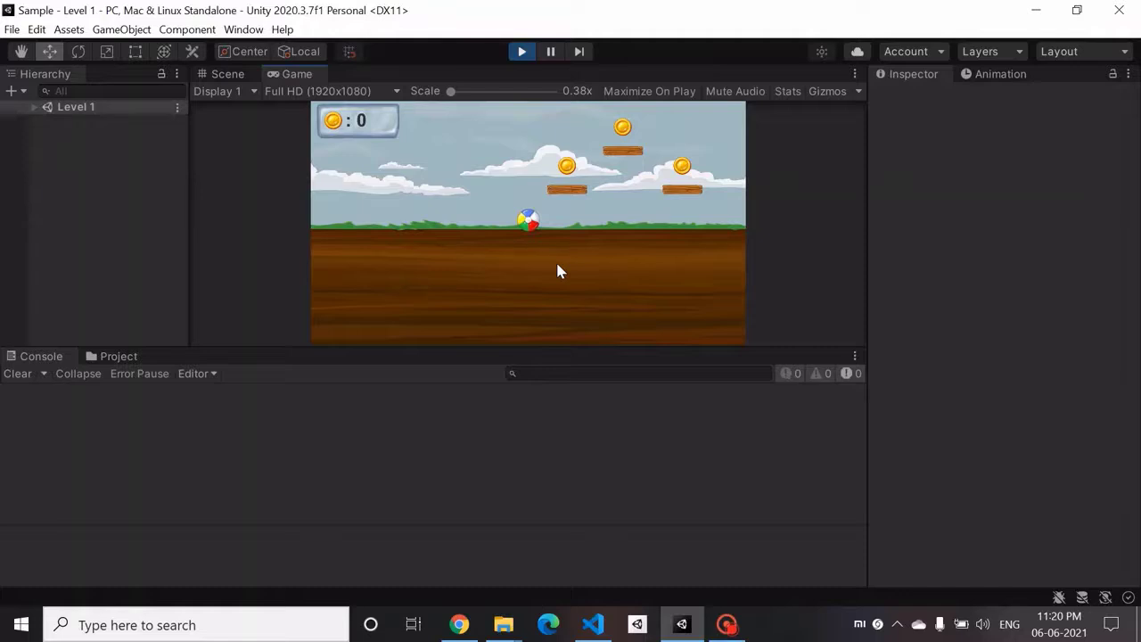
# Play-test Level 1 in the editor by rolling the ball and jumping for coins, and stop play mode.
pyautogui.press('Left')
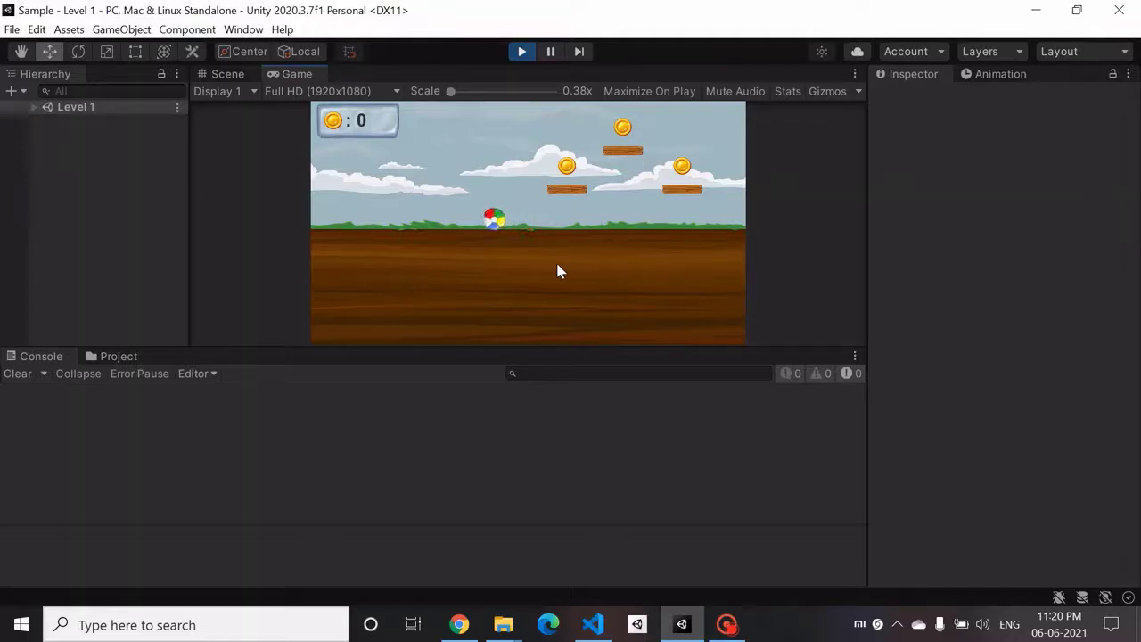
pyautogui.press('Right')
pyautogui.press('space')
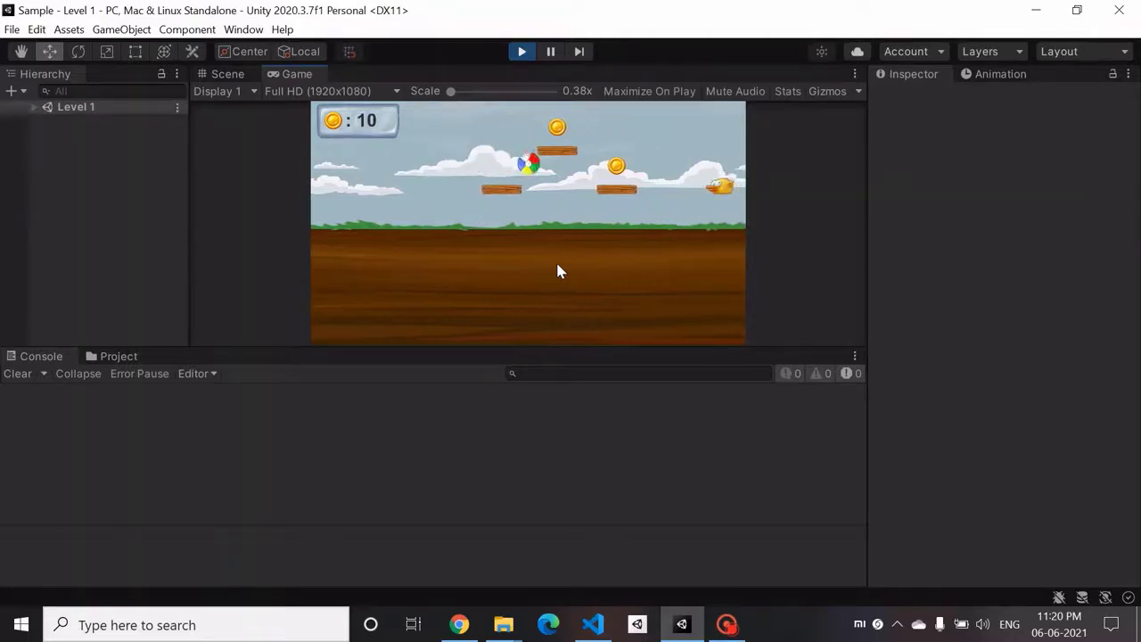
pyautogui.press('Right')
pyautogui.press('space')
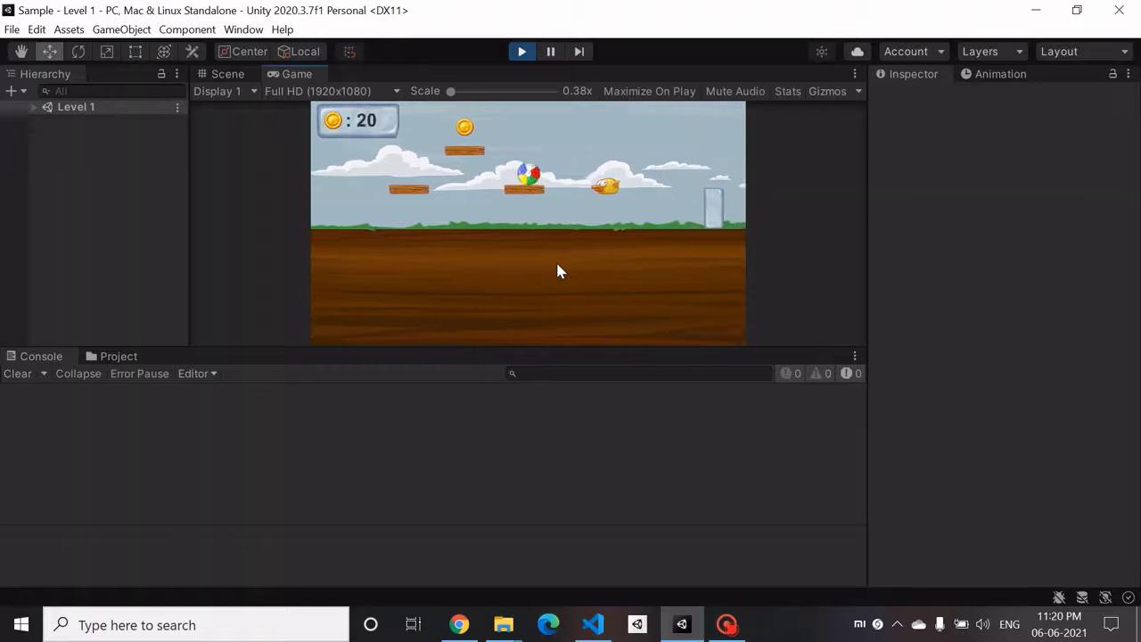
pyautogui.press('Right')
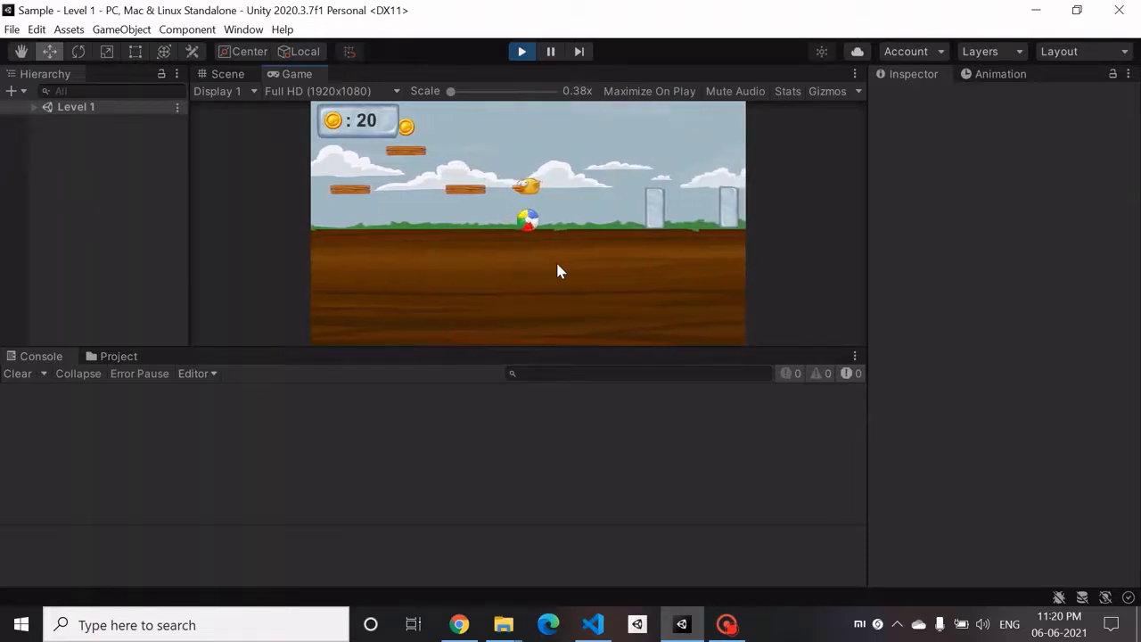
pyautogui.click(523, 53)
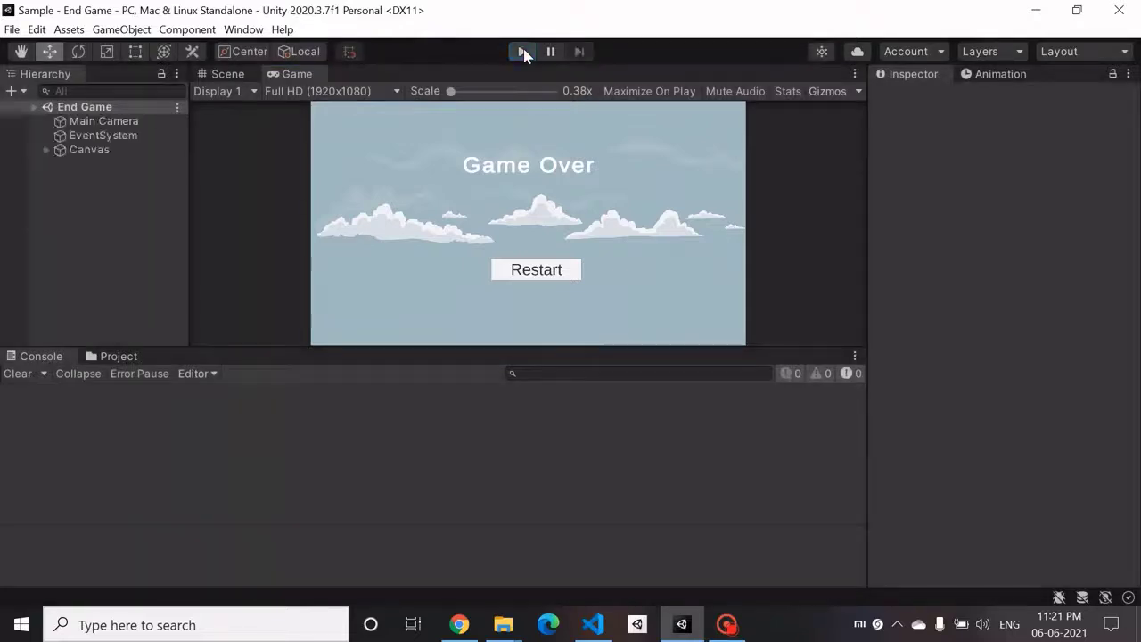
# Build and run the game for PC, Mac & Linux Standalone into the Game folder and close the build settings.
pyautogui.click(13, 30)
pyautogui.click(138, 227)
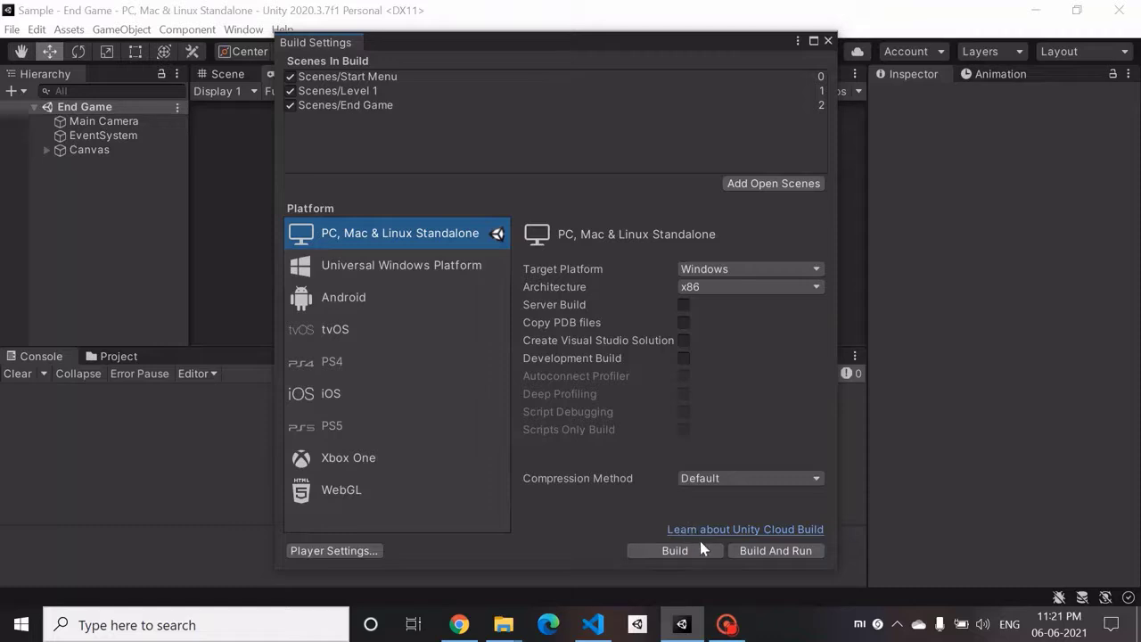
pyautogui.click(769, 550)
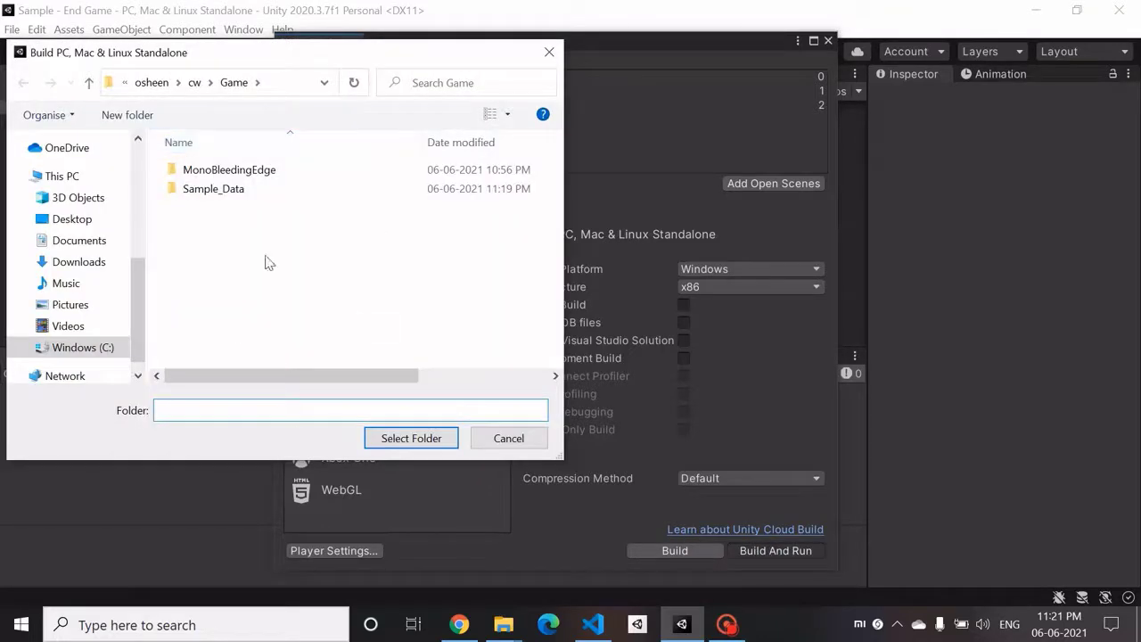
pyautogui.click(230, 87)
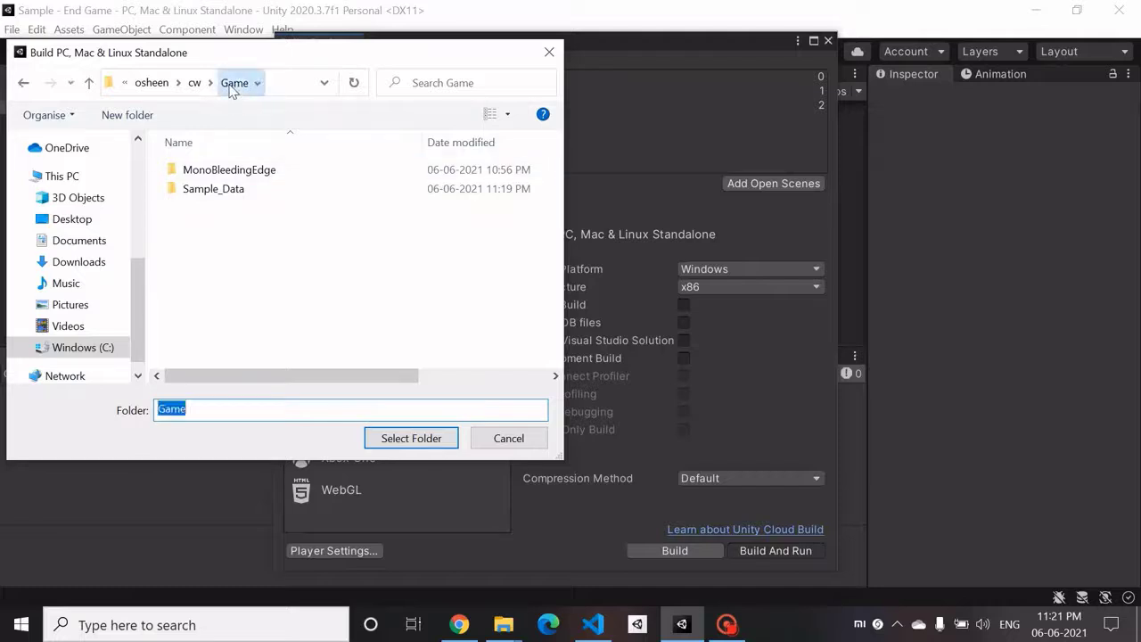
pyautogui.click(397, 440)
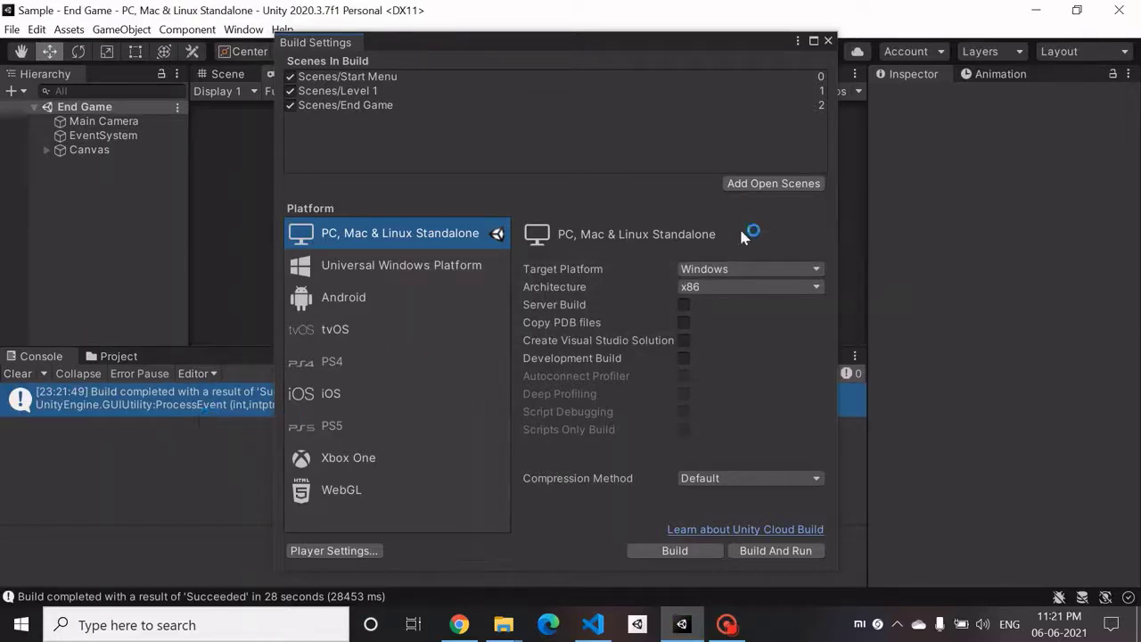
pyautogui.click(830, 42)
pyautogui.click(830, 42)
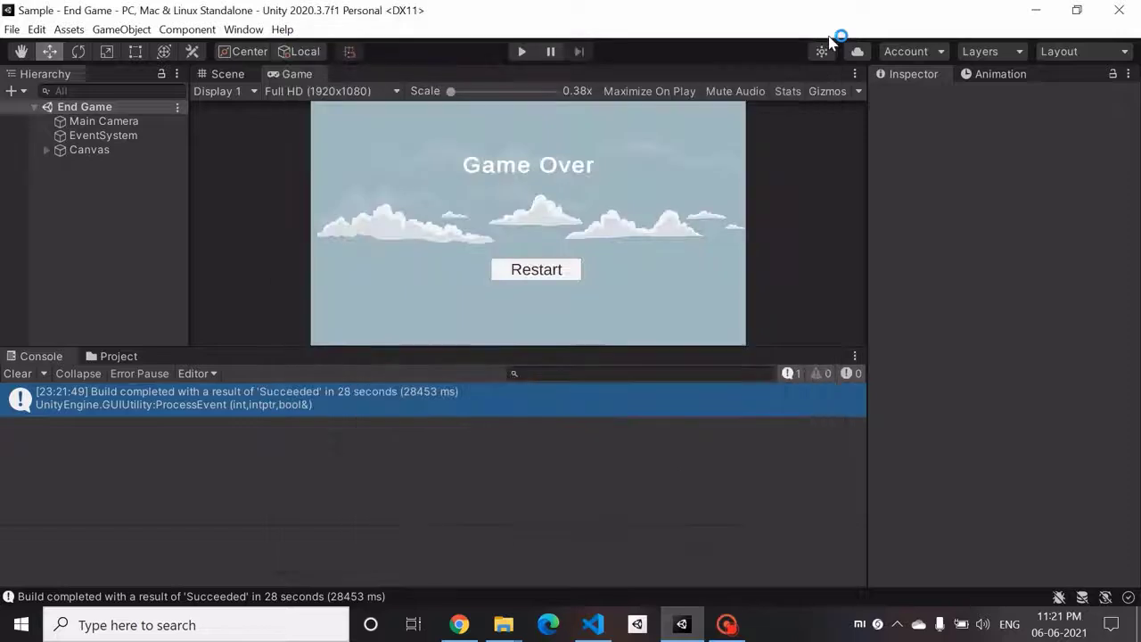
# Switch to the built Sample game, start it from the menu and test the ball's movement and coin collection.
pyautogui.moveTo(775, 626)
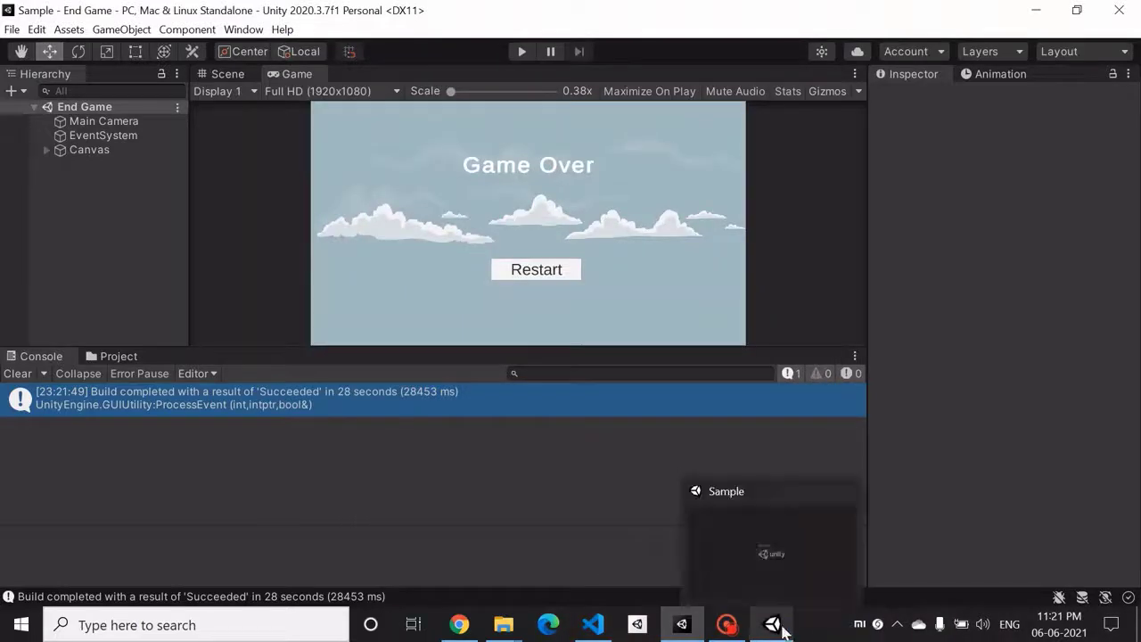
pyautogui.click(779, 571)
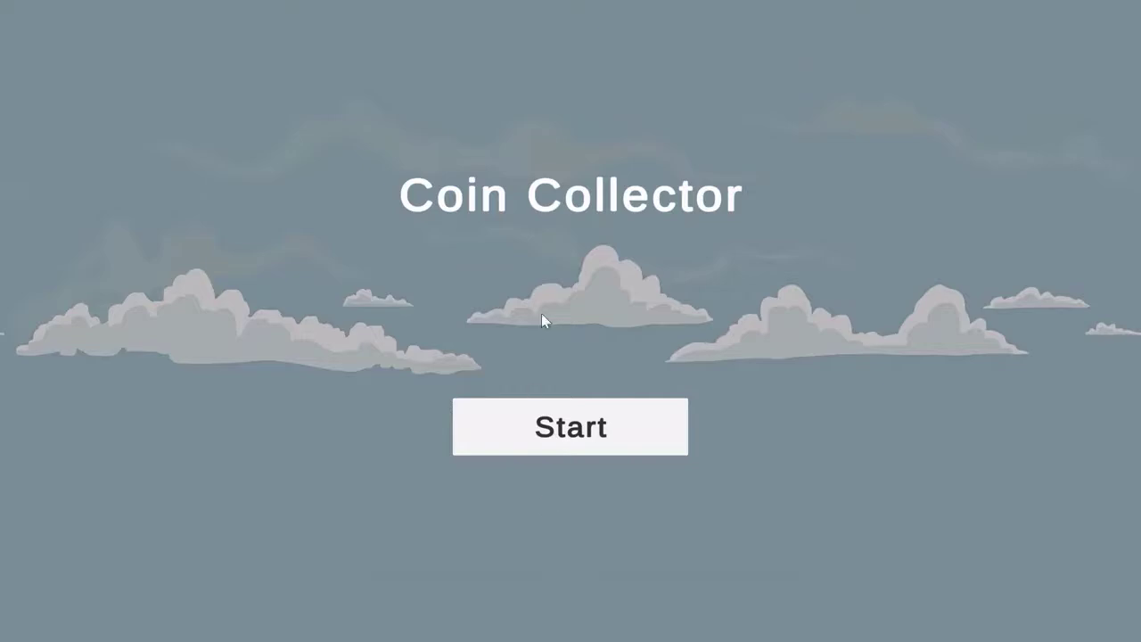
pyautogui.click(563, 428)
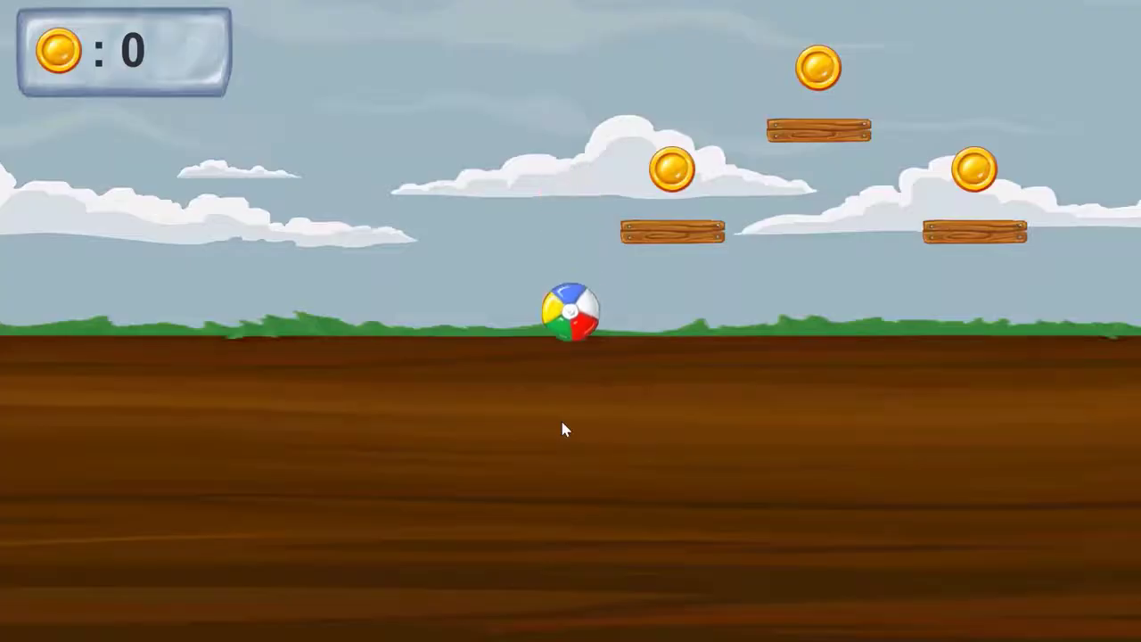
pyautogui.press('Left')
pyautogui.press('Right')
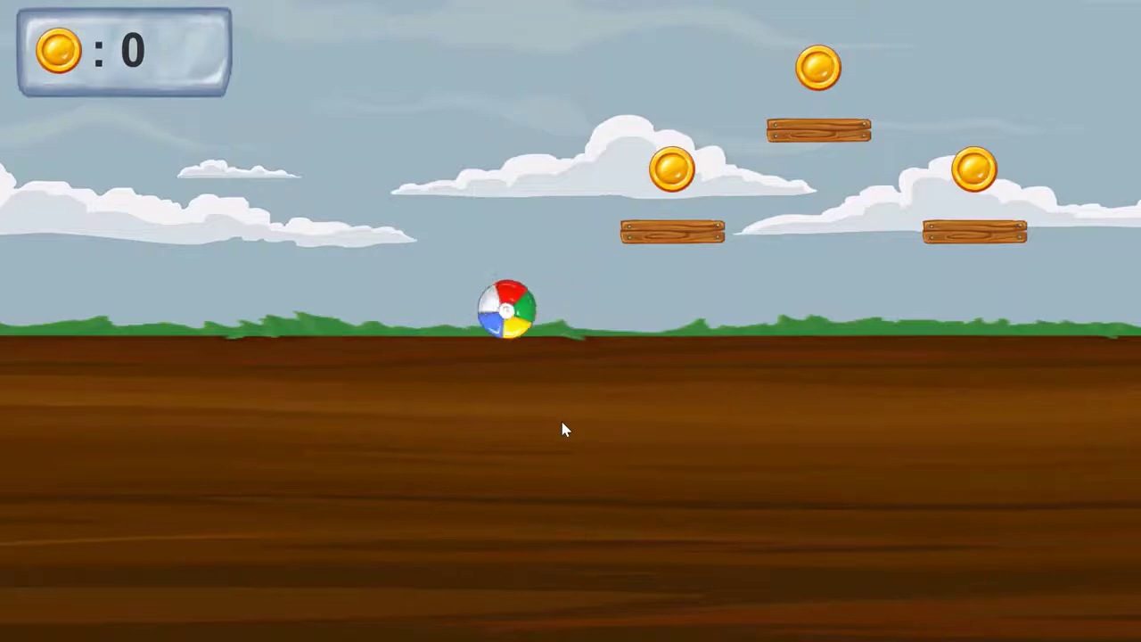
pyautogui.press('Up')
pyautogui.press('Up')
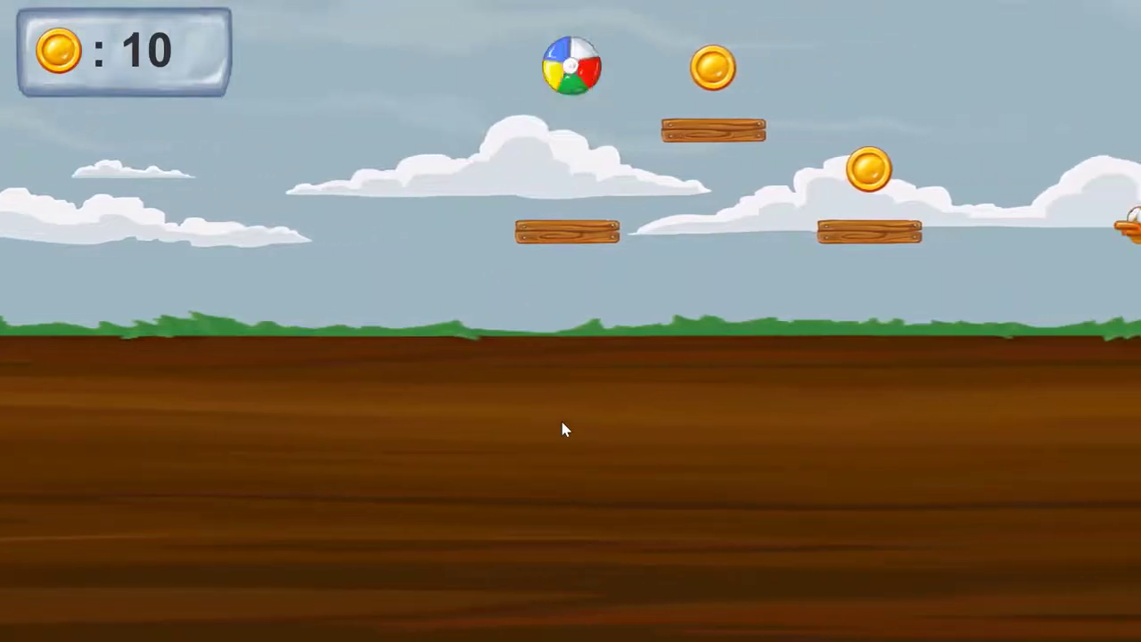
pyautogui.press('Right')
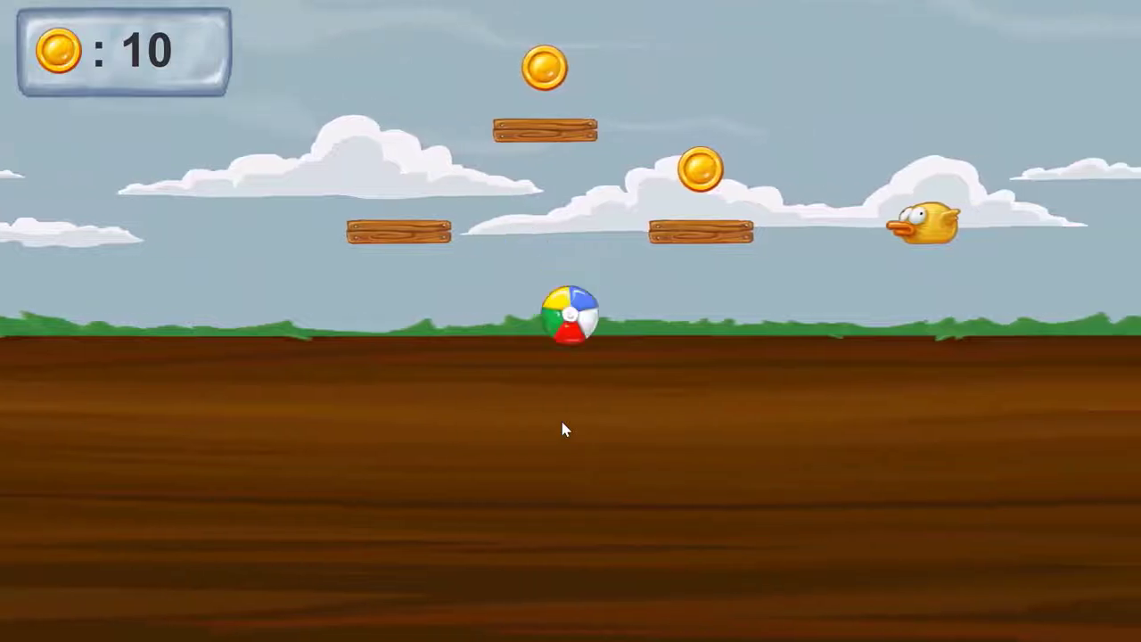
pyautogui.press('Up')
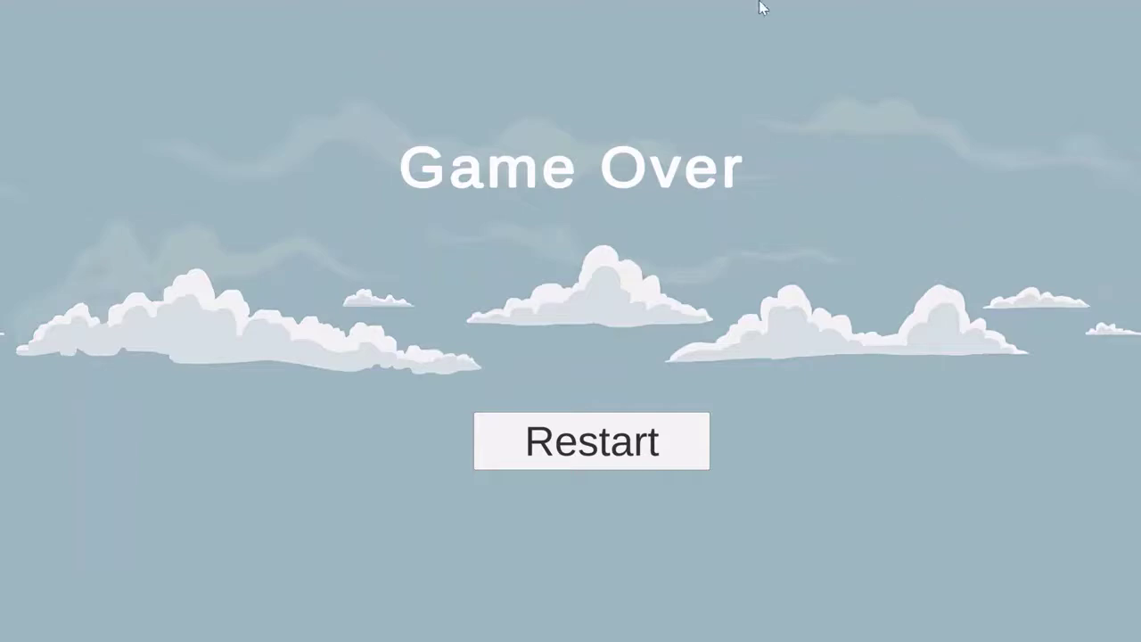
# Return to Unity to show the project's Scenes folder, and switch to playerController.cs in Visual Studio Code.
pyautogui.press('super+Tab')
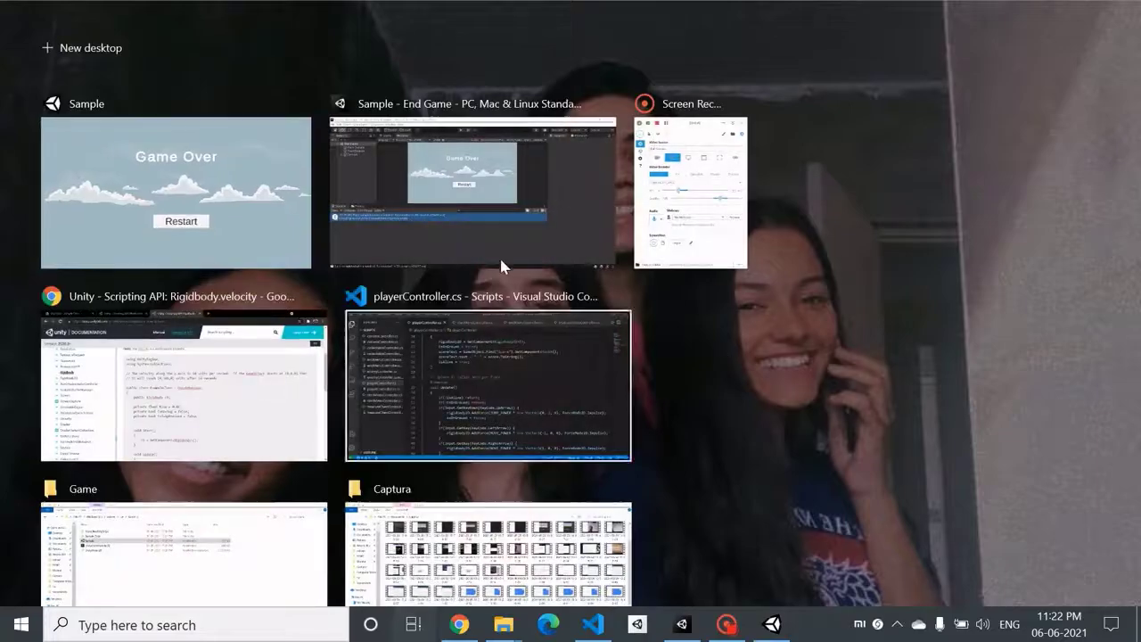
pyautogui.click(500, 257)
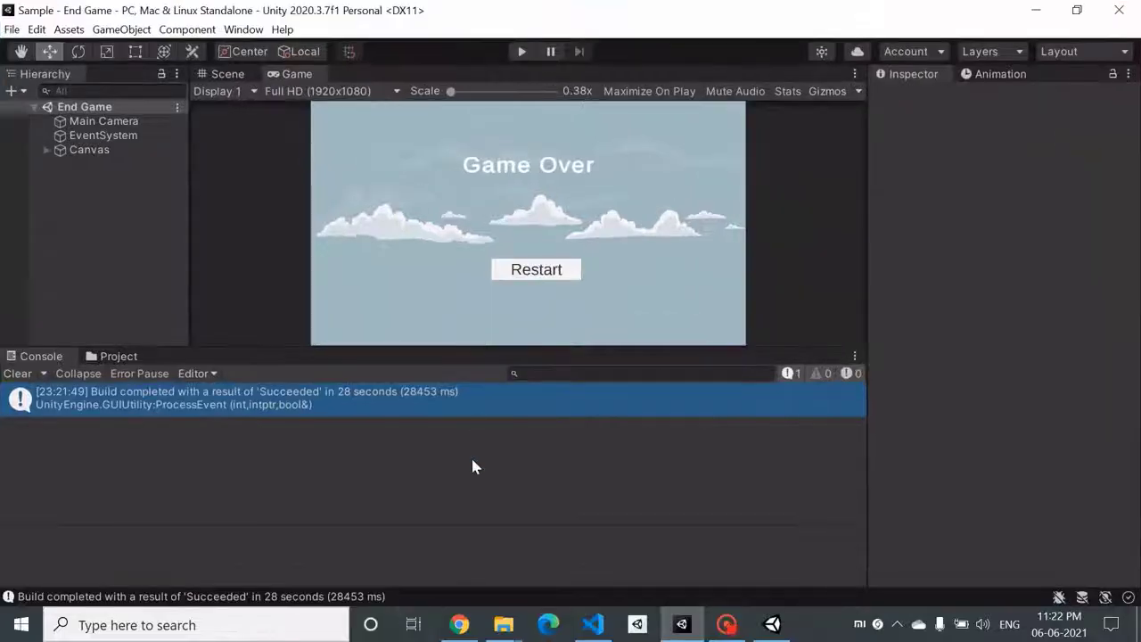
pyautogui.click(112, 357)
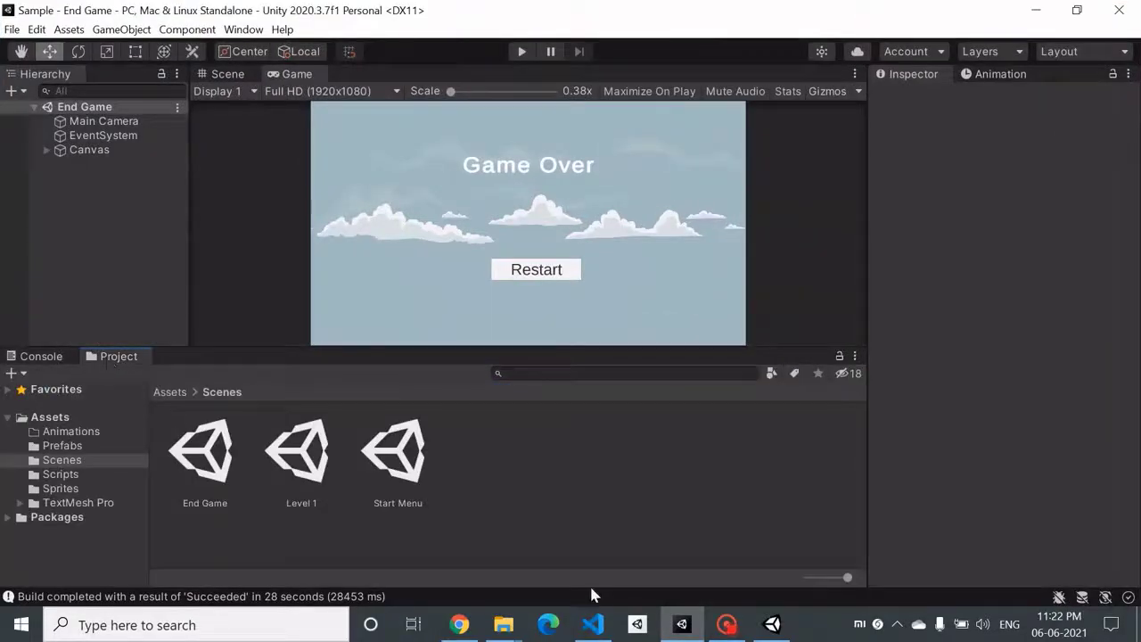
pyautogui.click(593, 624)
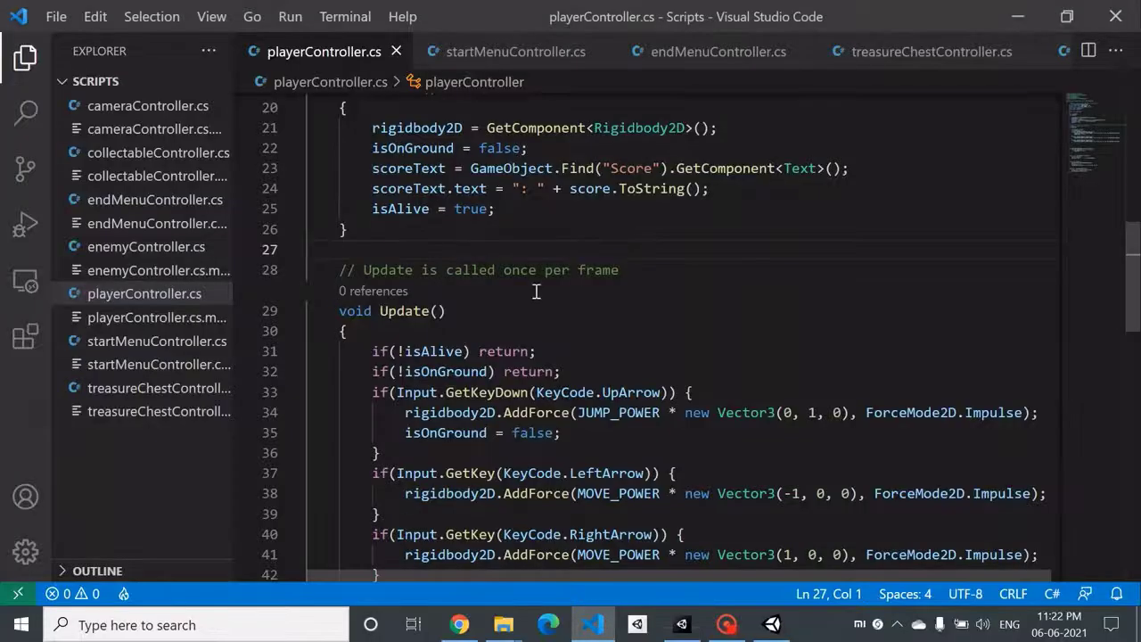
# Review the kill, collected and trigger methods and the field declarations in playerController.cs.
pyautogui.scroll(-10, 536, 291)
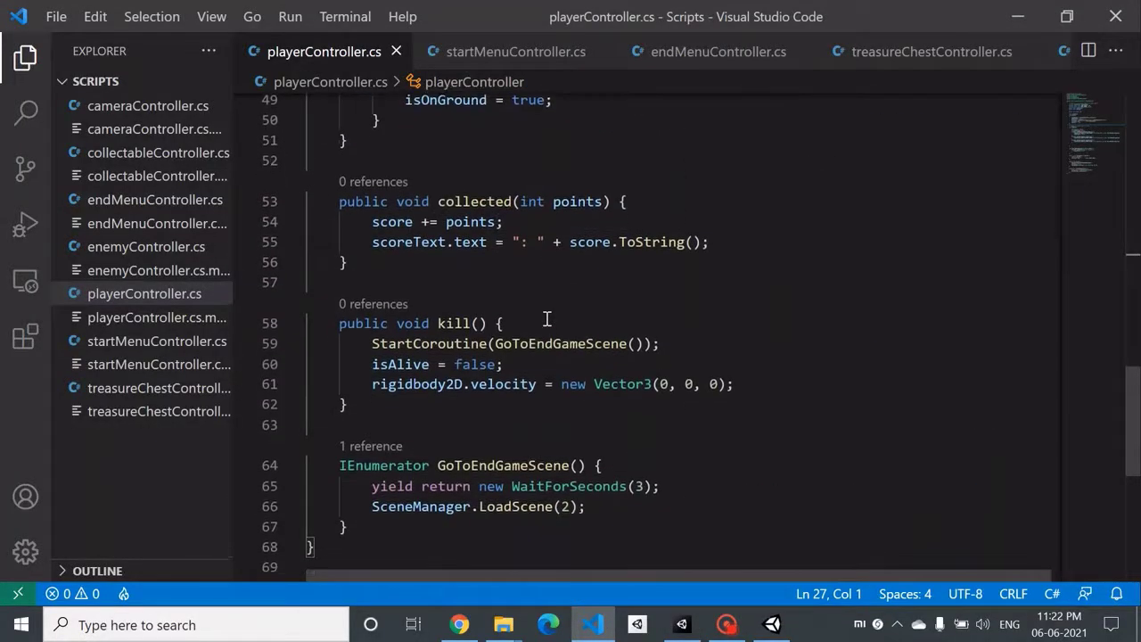
pyautogui.scroll(12, 546, 318)
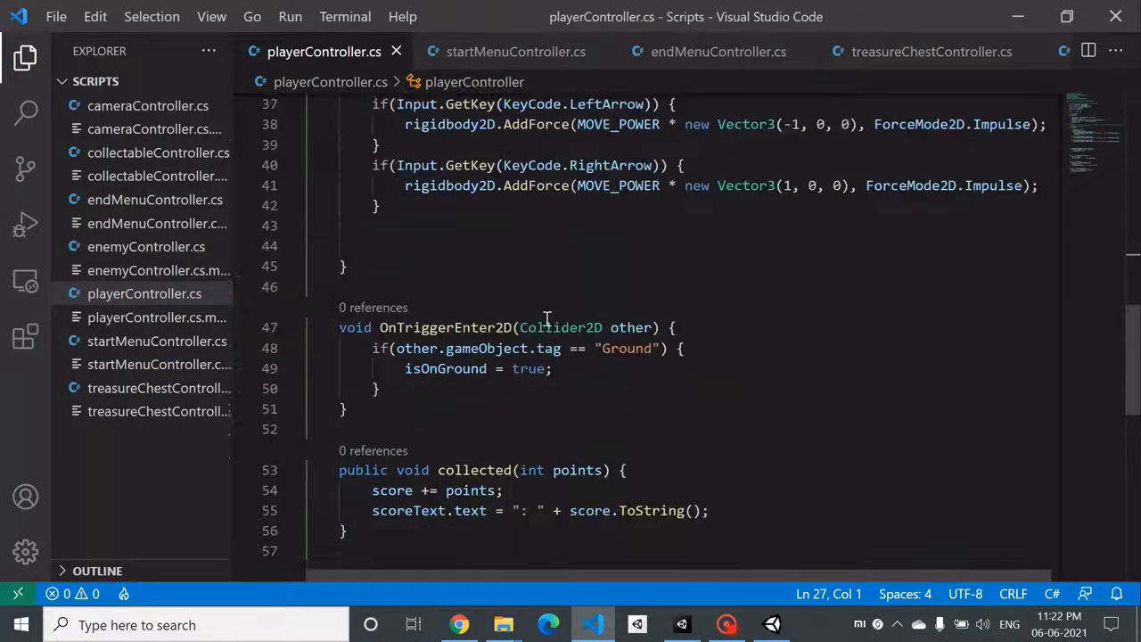
pyautogui.scroll(2, 547, 318)
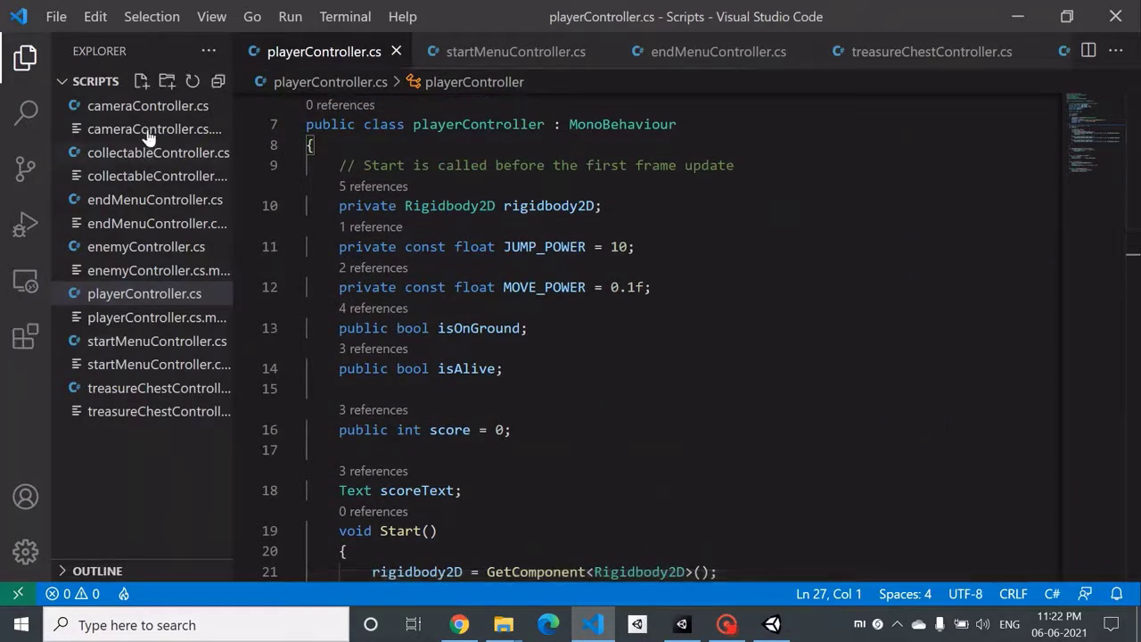
# Open treasureChestController.cs and examine the line in OnTriggerEnter2D that gets the playerController component from the other object.
pyautogui.click(147, 388)
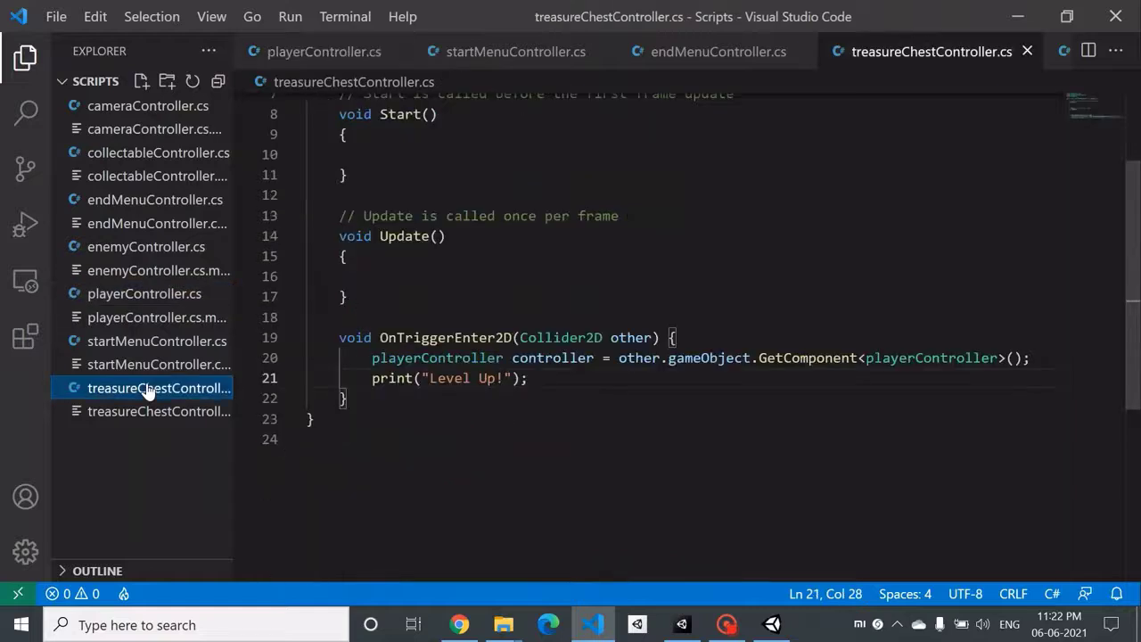
pyautogui.click(558, 385)
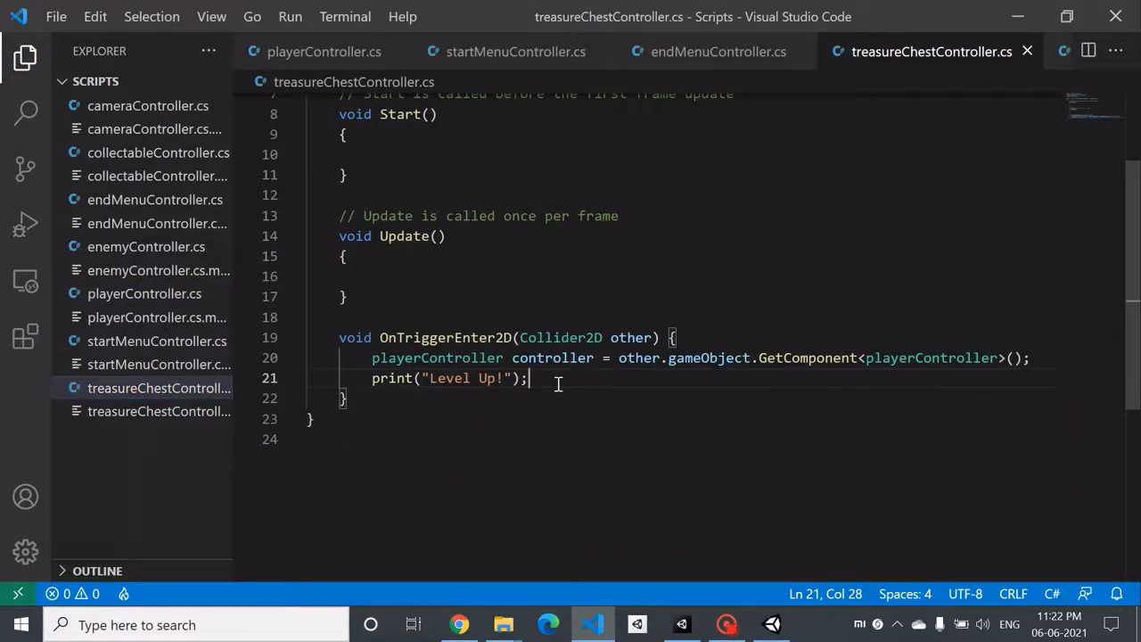
pyautogui.click(1056, 357)
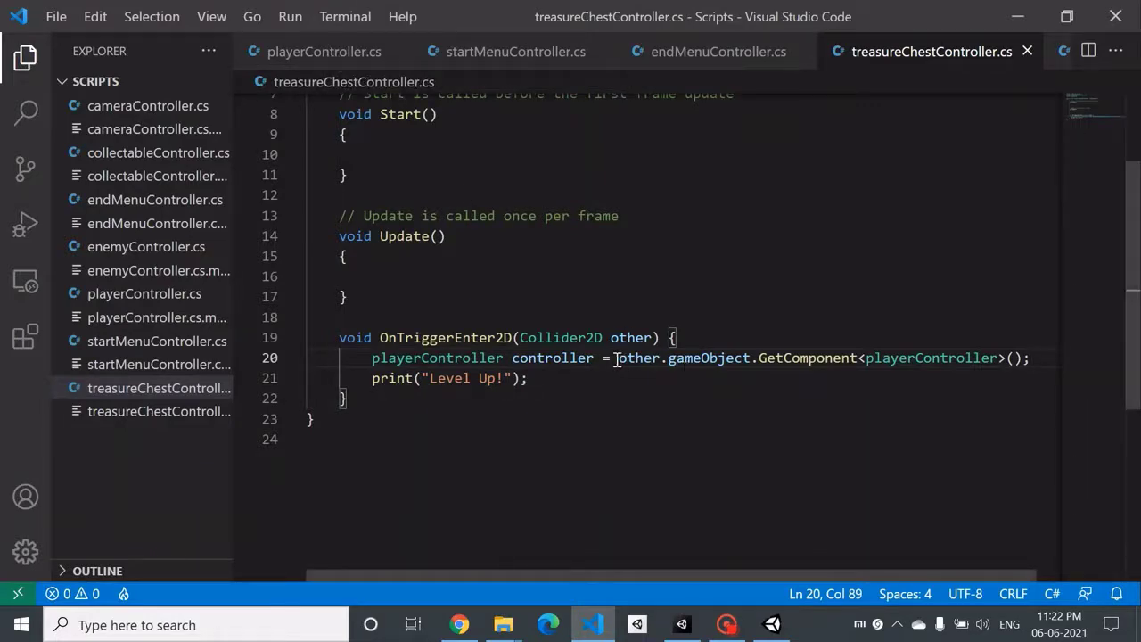
pyautogui.moveTo(618, 359); pyautogui.dragTo(654, 359)
pyautogui.click(655, 359)
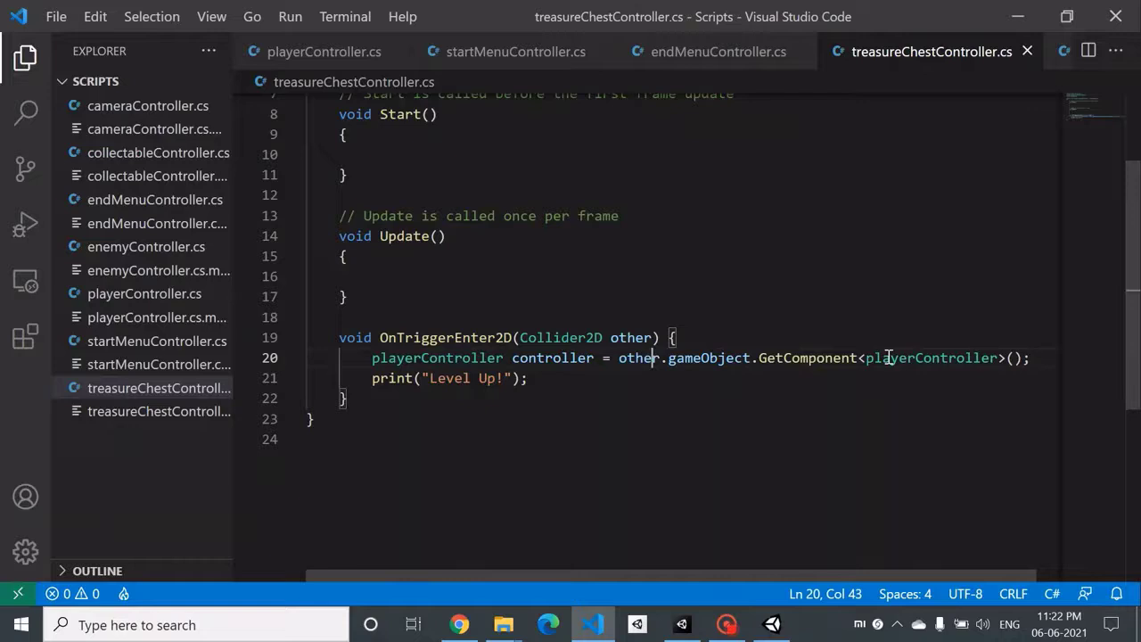
# Add controller.kill(); below the GetComponent line in OnTriggerEnter2D, save the script and switch to Unity.
pyautogui.click(1043, 358)
pyautogui.press('Return')
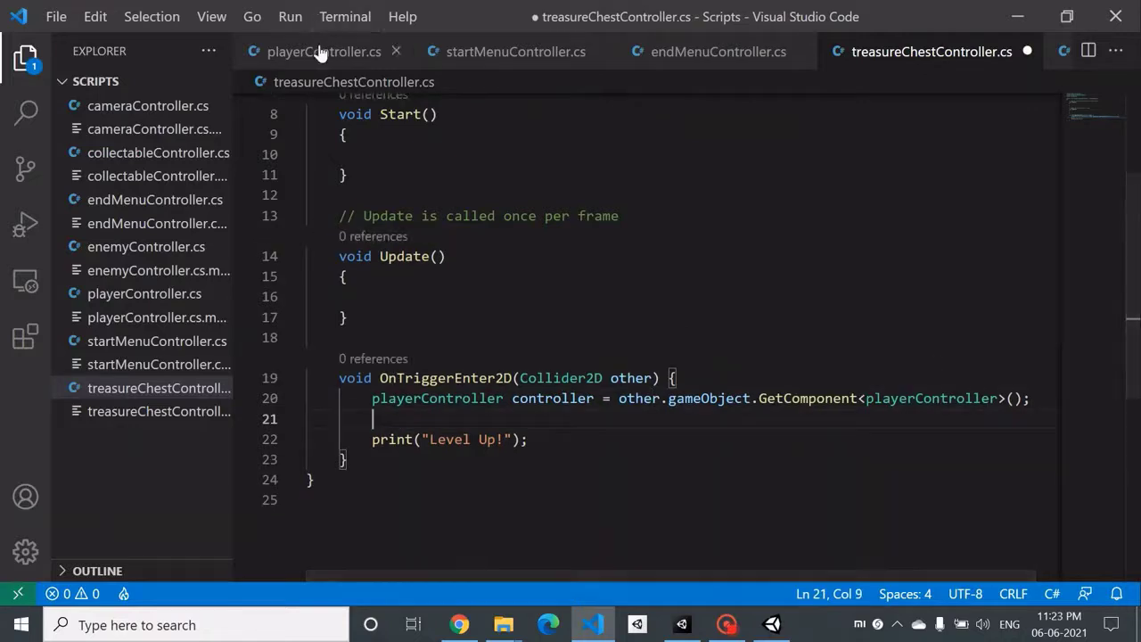
pyautogui.write('controller.')
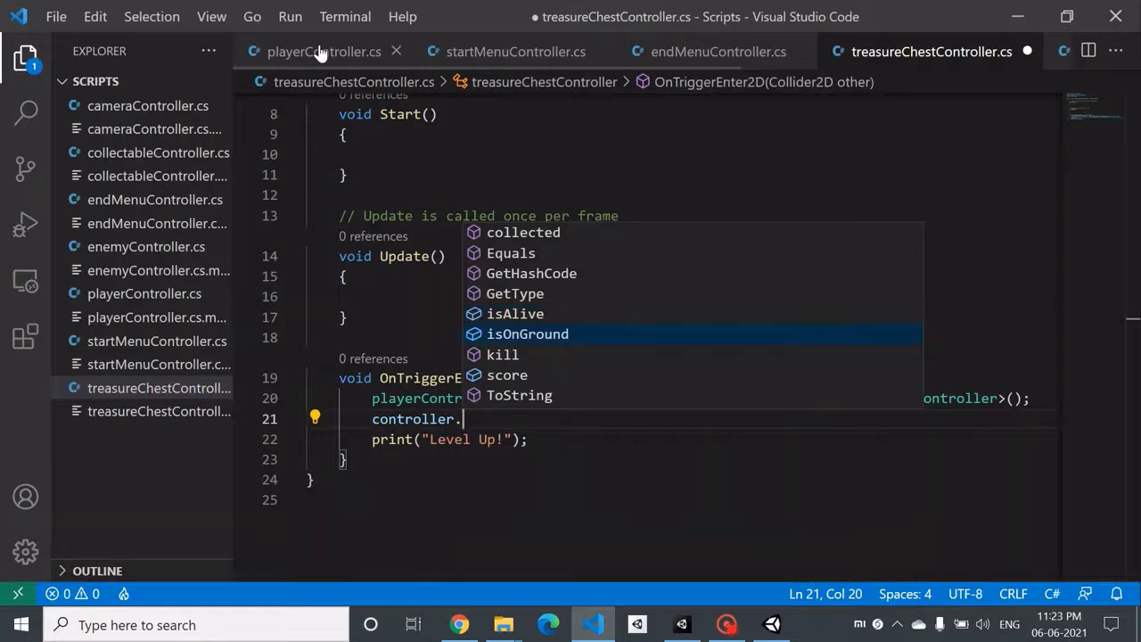
pyautogui.write('kill();')
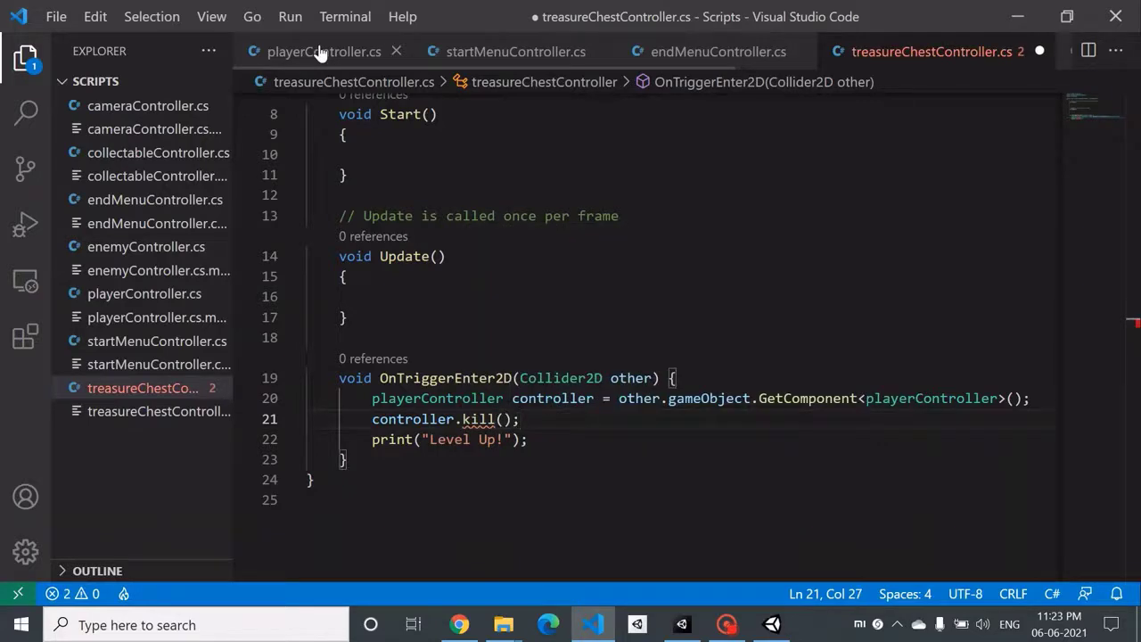
pyautogui.hotkey('ctrl', 's')
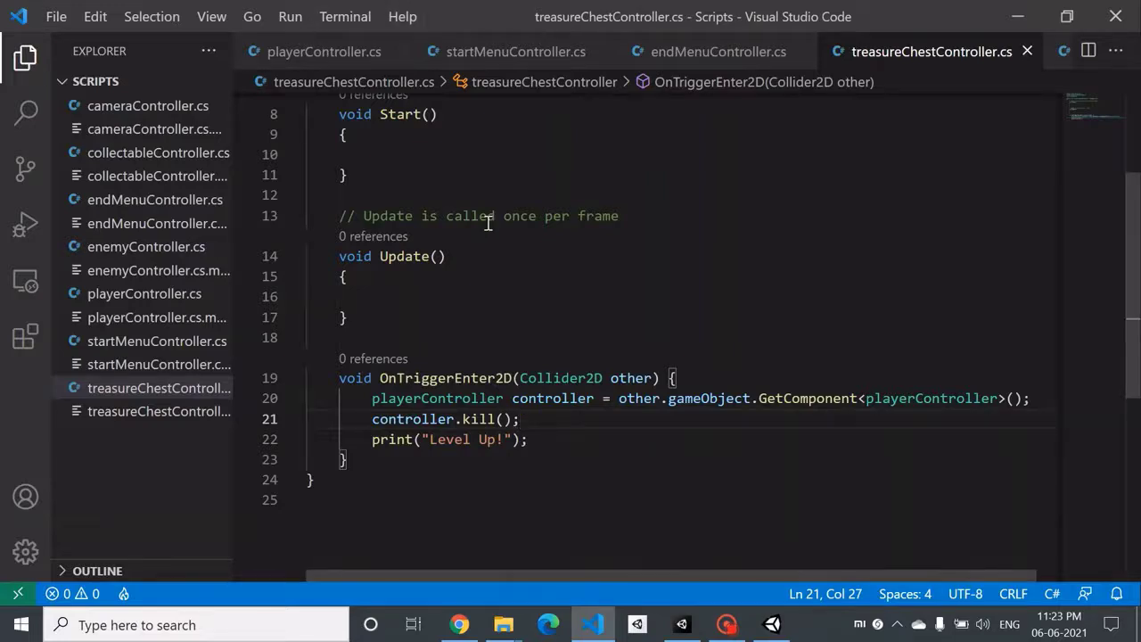
pyautogui.hotkey('ctrl', 's')
pyautogui.moveTo(681, 624)
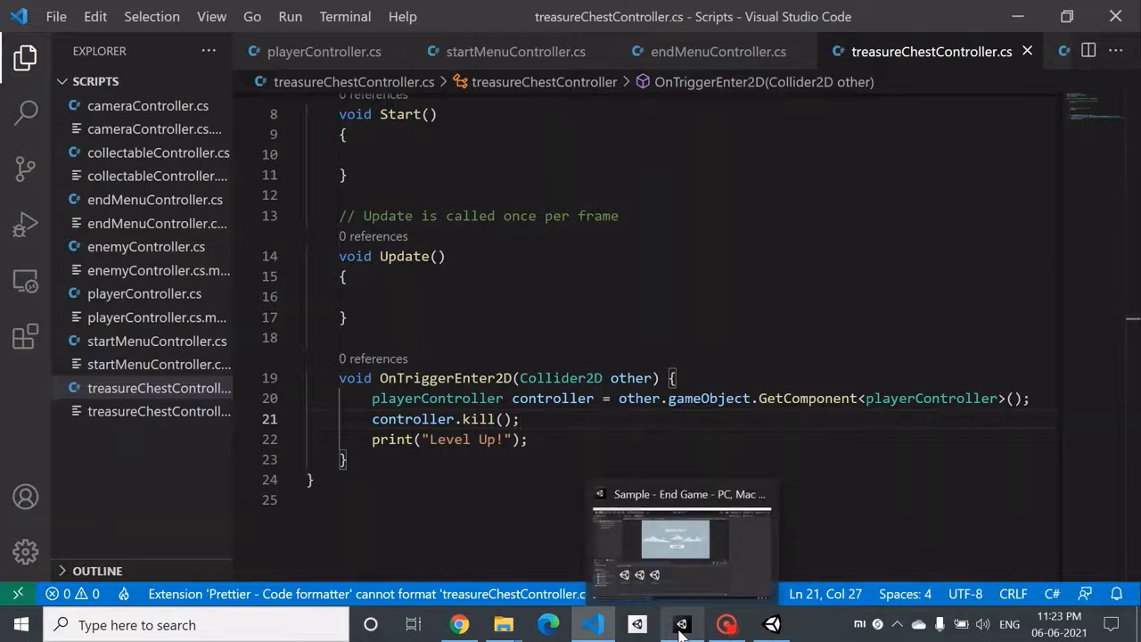
pyautogui.click(599, 479)
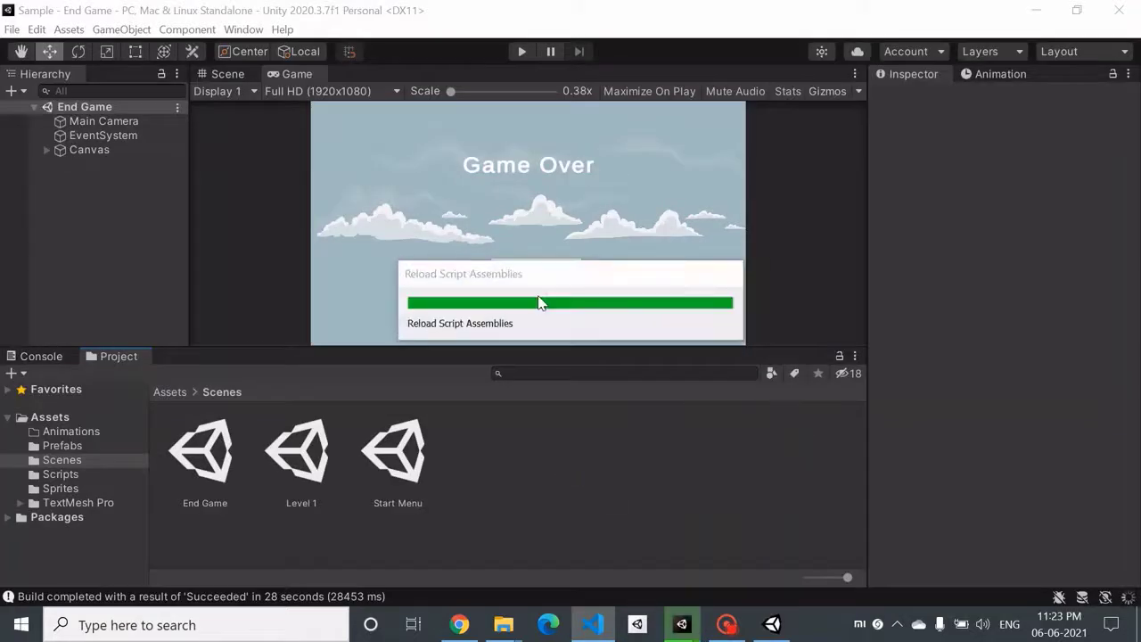